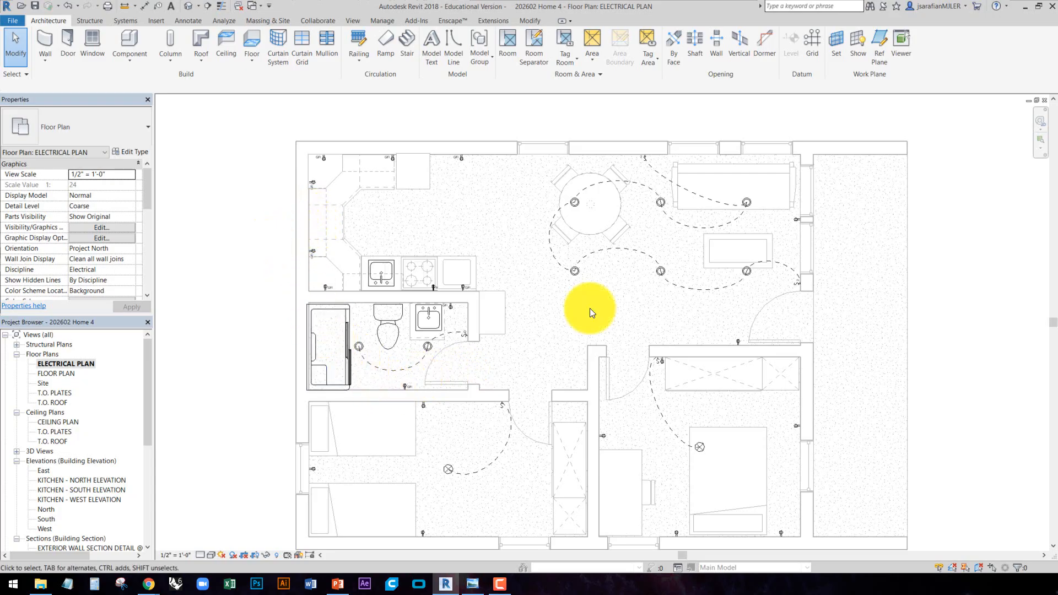
Open the CEILING PLAN view and look over the light fixtures placed in the rooms
middle_click_drag(262, 246, 223, 217)
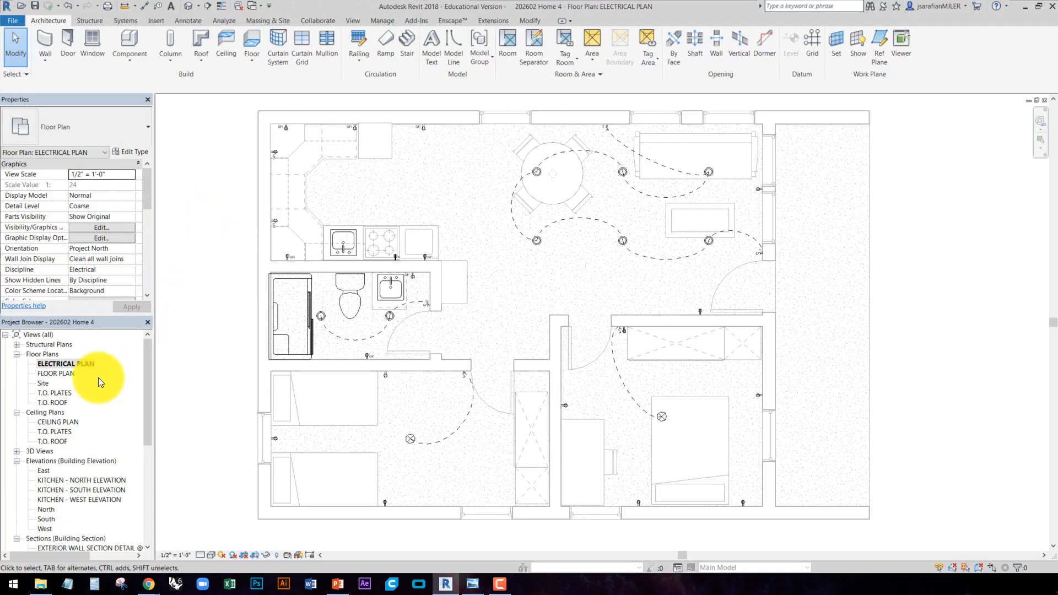
mouse_move(145, 362)
left_mouse_down()
mouse_move(447, 451)
mouse_move(143, 372)
mouse_move(145, 360)
left_mouse_up()
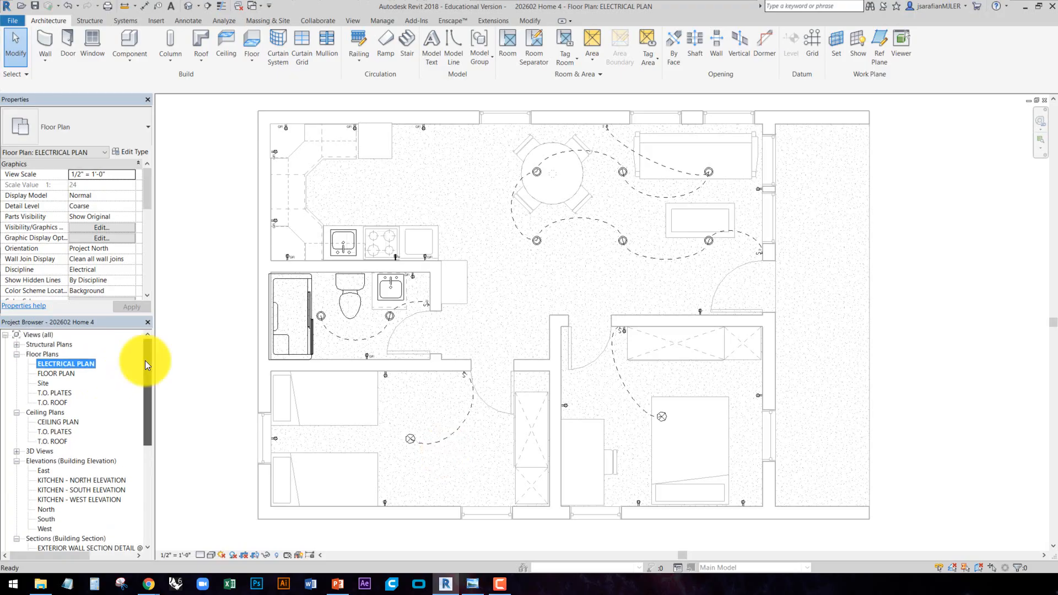
left_click(55, 422)
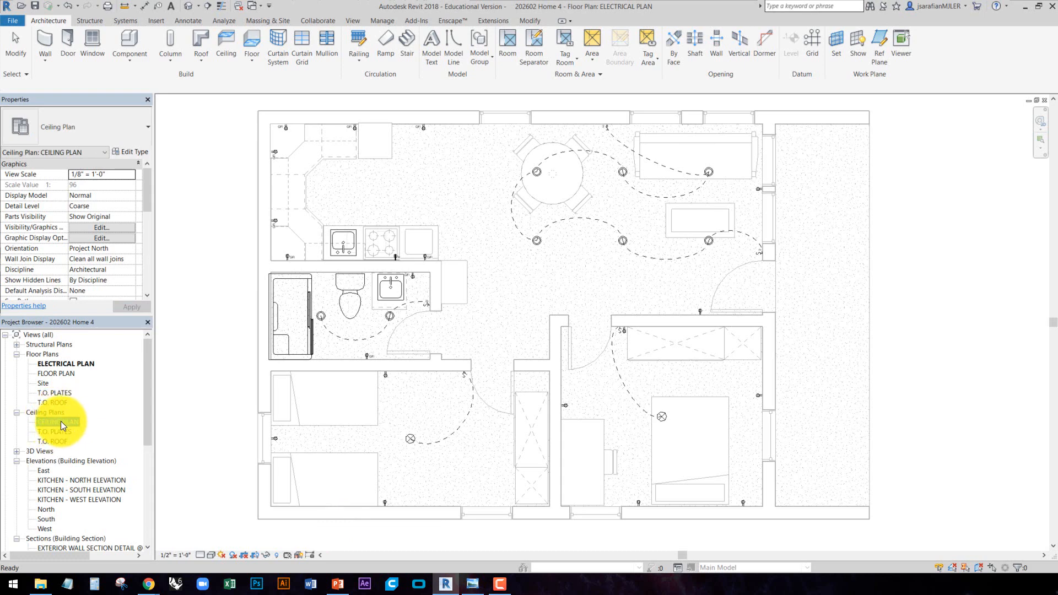
double_click(61, 421)
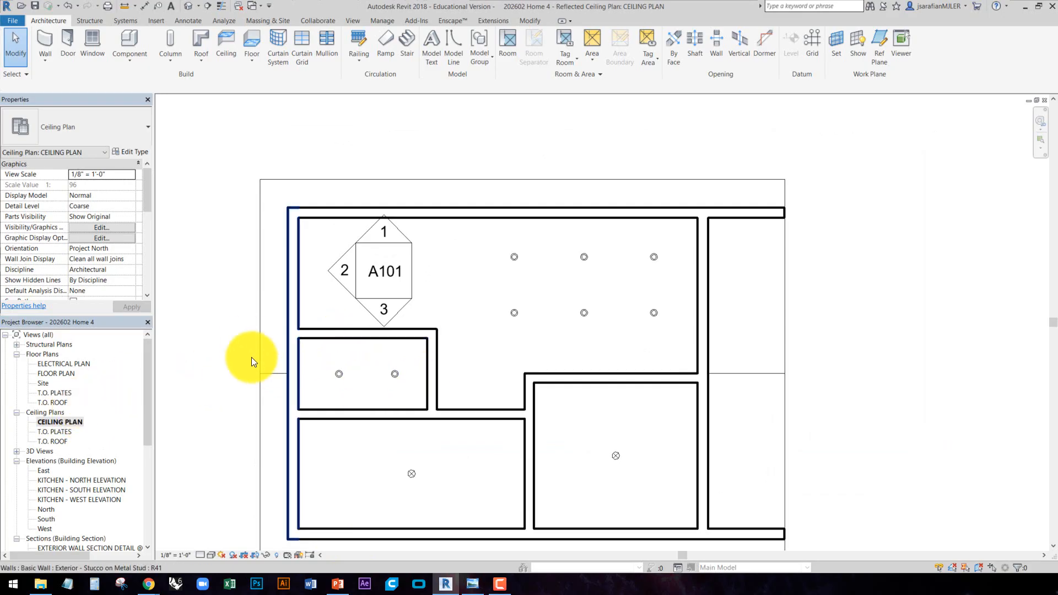
mouse_move(248, 359)
middle_mouse_down()
mouse_move(203, 279)
mouse_move(561, 362)
middle_mouse_up()
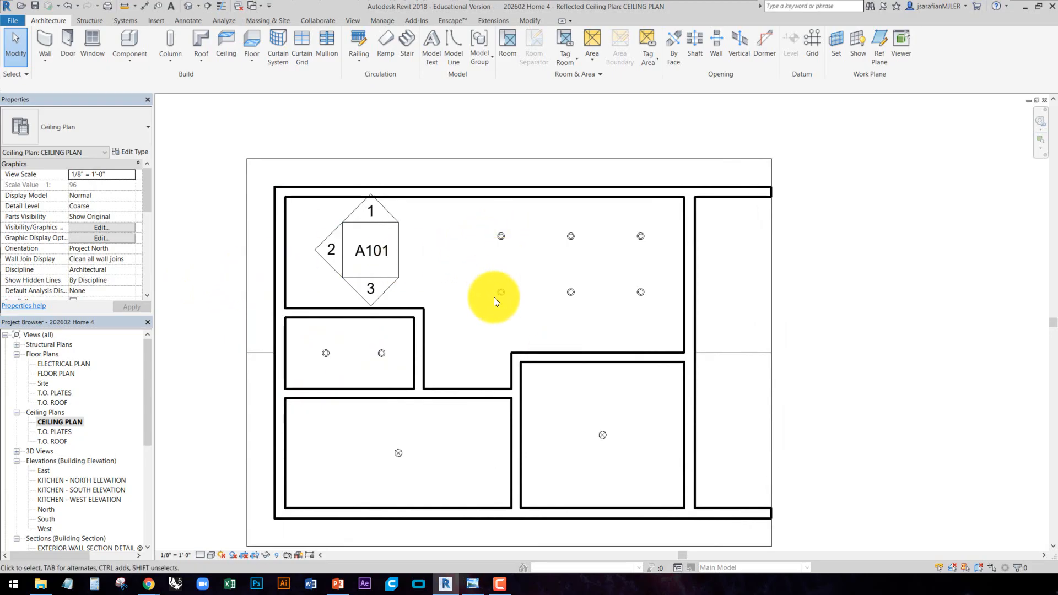
mouse_move(284, 272)
middle_mouse_down()
mouse_move(259, 243)
mouse_move(259, 264)
middle_mouse_up()
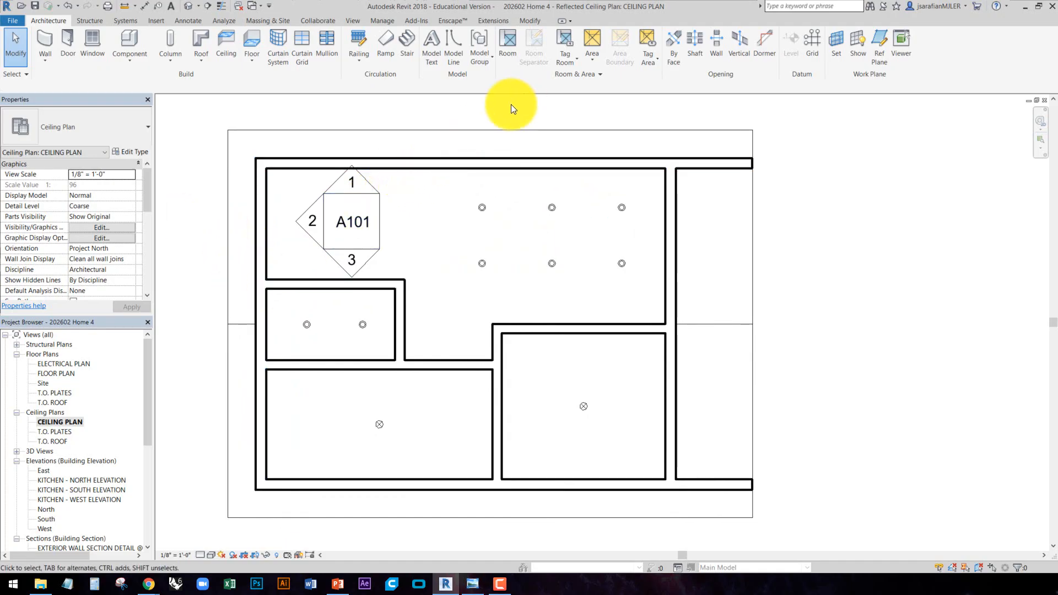
left_click(224, 43)
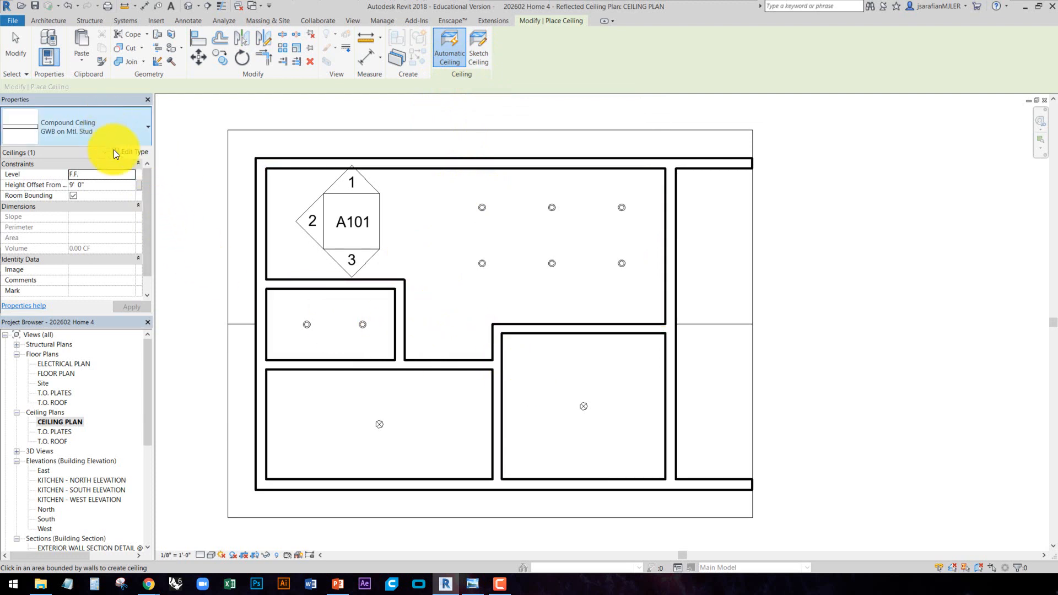
left_click(97, 130)
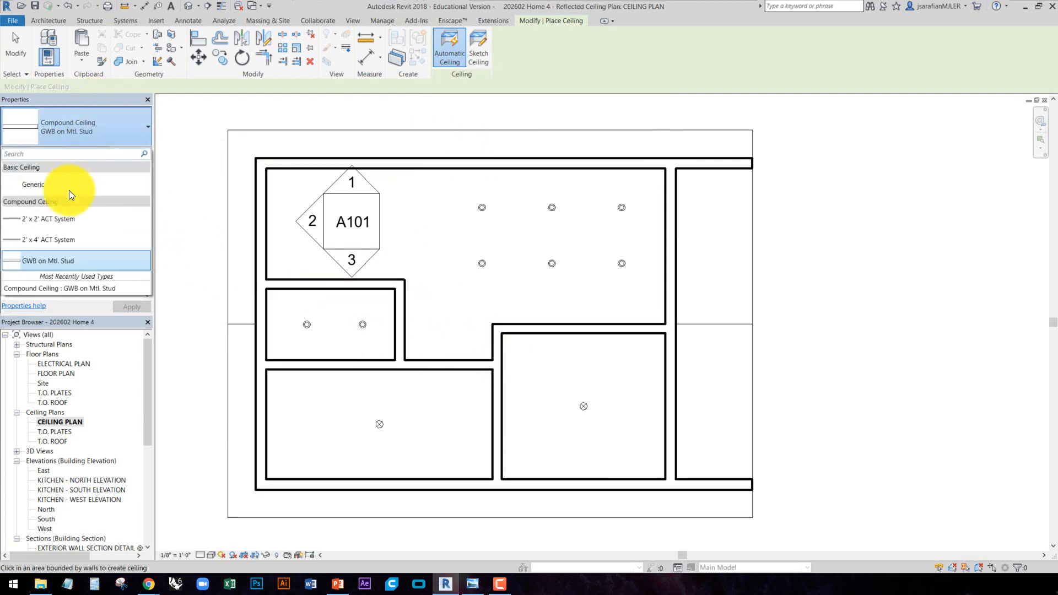
left_click(51, 261)
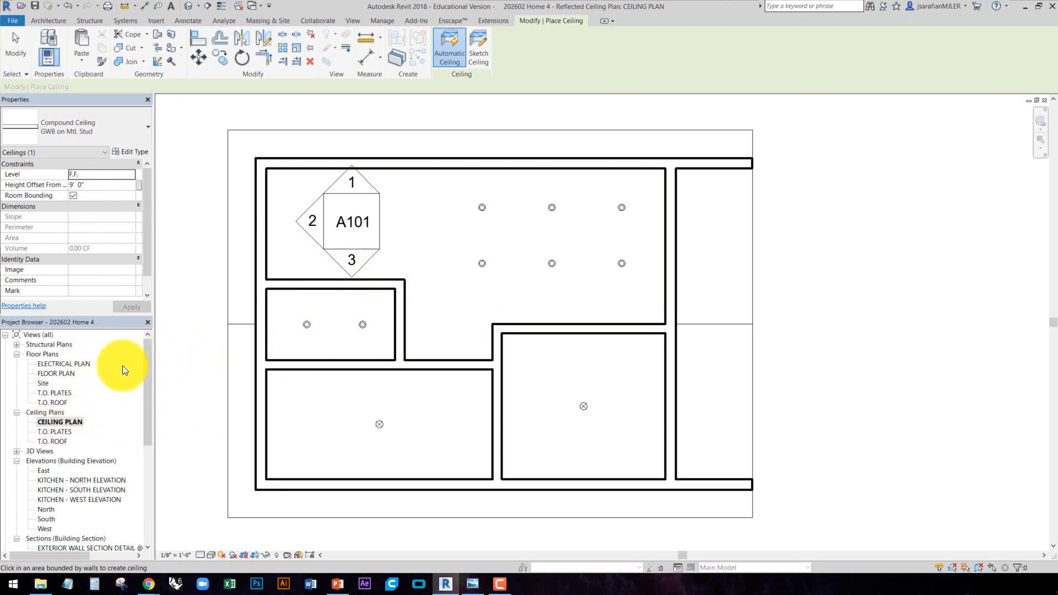
key("Escape")
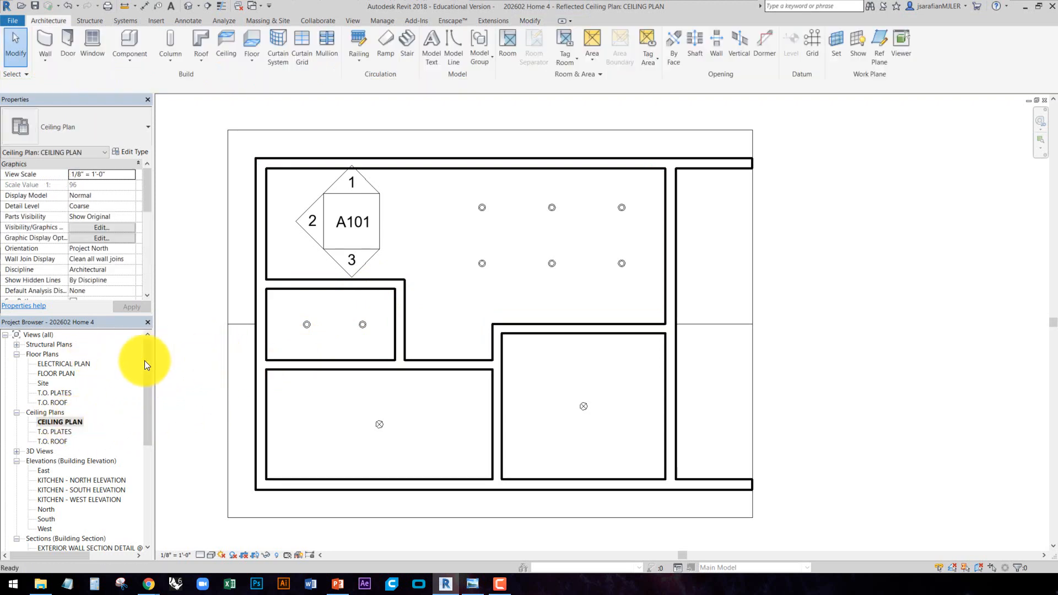
Open the FLOOR PLAN view and make a plain duplicate of it without detailing
double_click(65, 373)
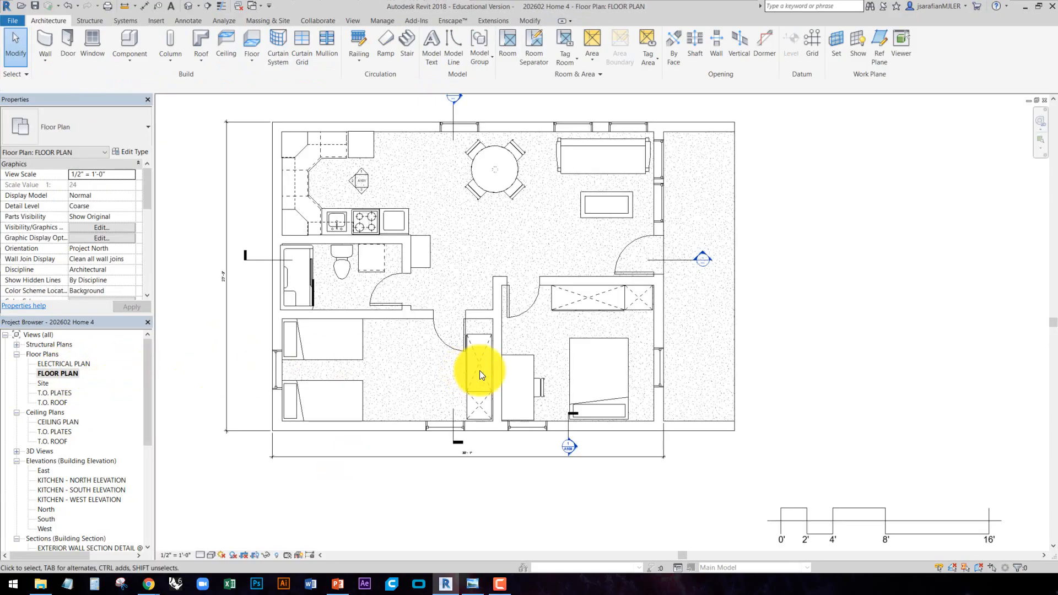
scroll(504, 322, "up", 2)
scroll(537, 293, "up", 1)
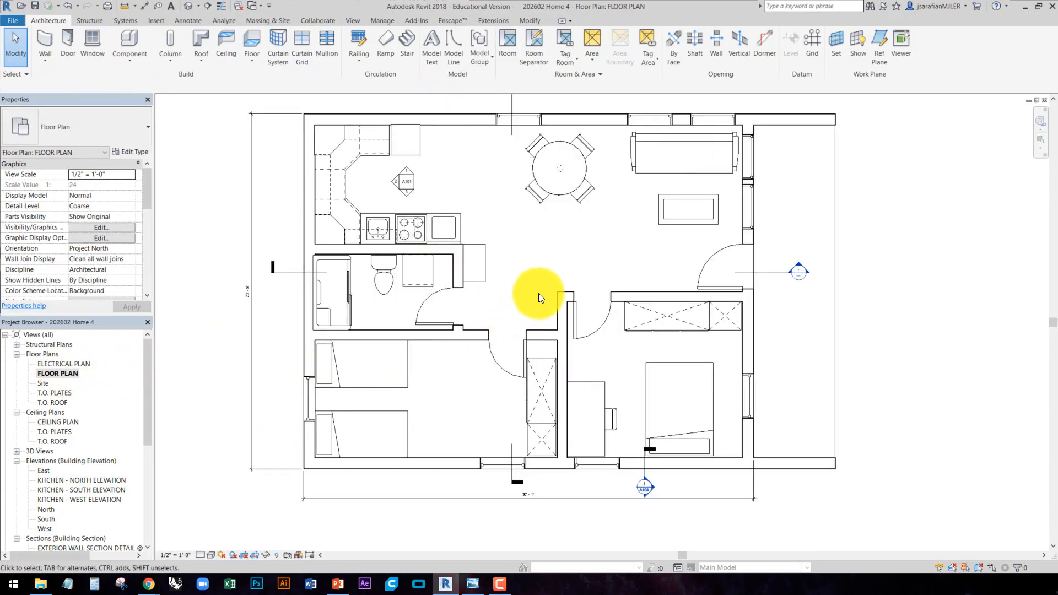
mouse_move(539, 295)
middle_mouse_down()
mouse_move(568, 285)
mouse_move(541, 302)
middle_mouse_up()
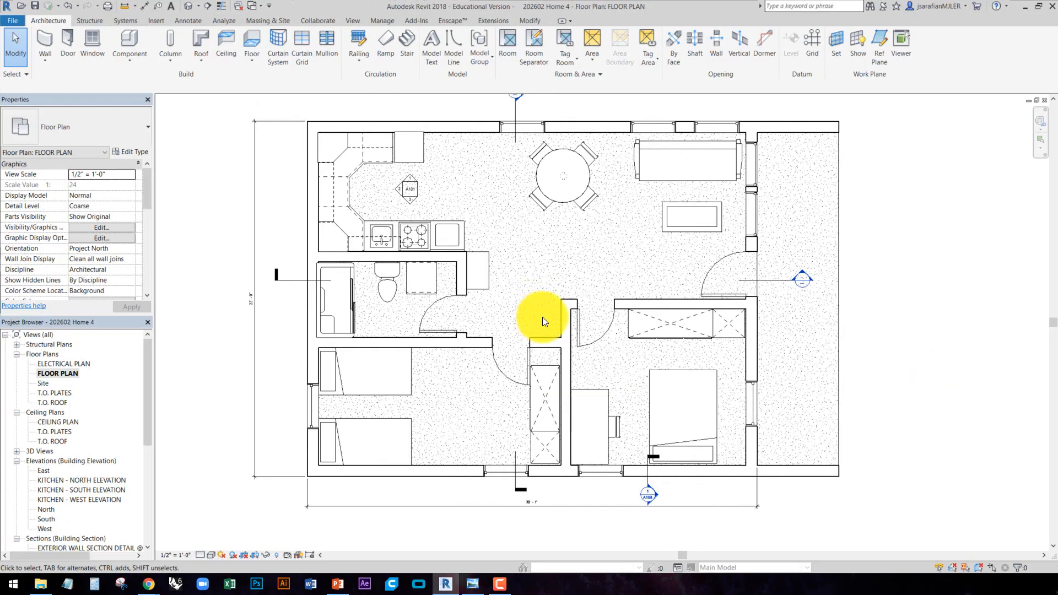
mouse_move(300, 328)
middle_mouse_down()
mouse_move(276, 354)
mouse_move(283, 342)
middle_mouse_up()
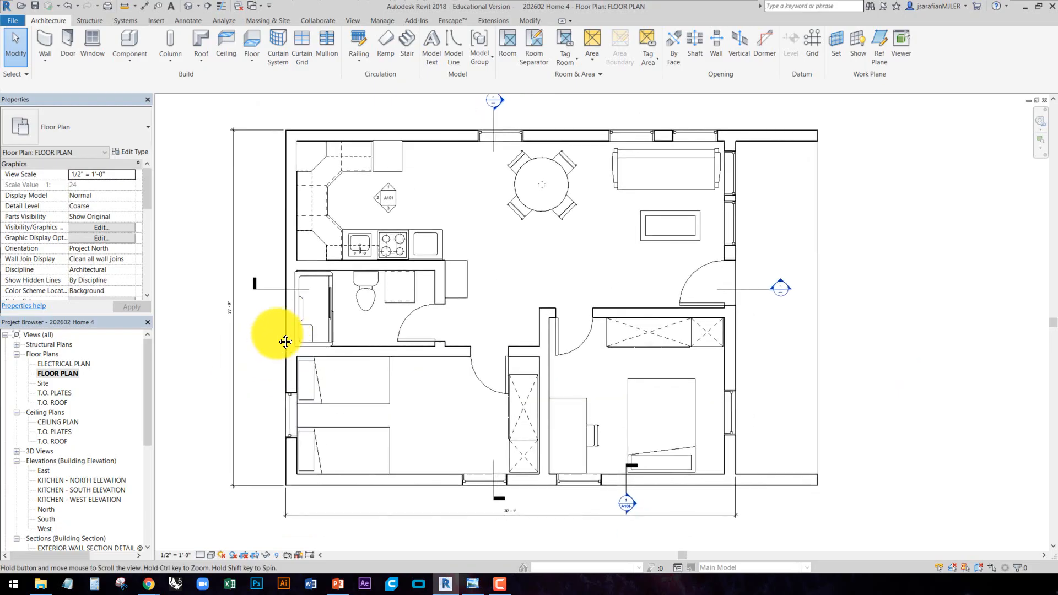
left_click(60, 375)
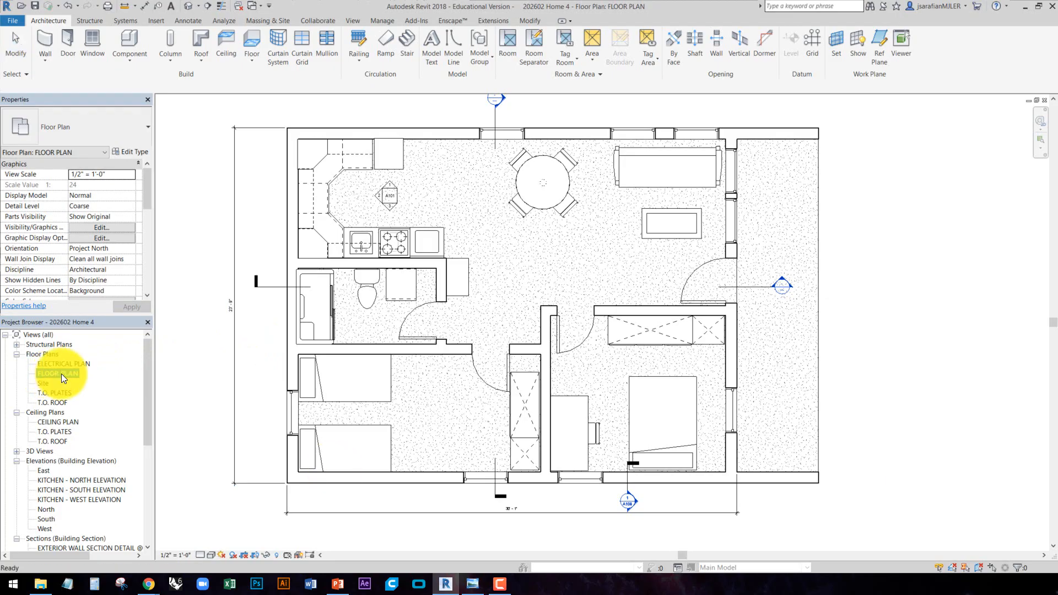
right_click(56, 374)
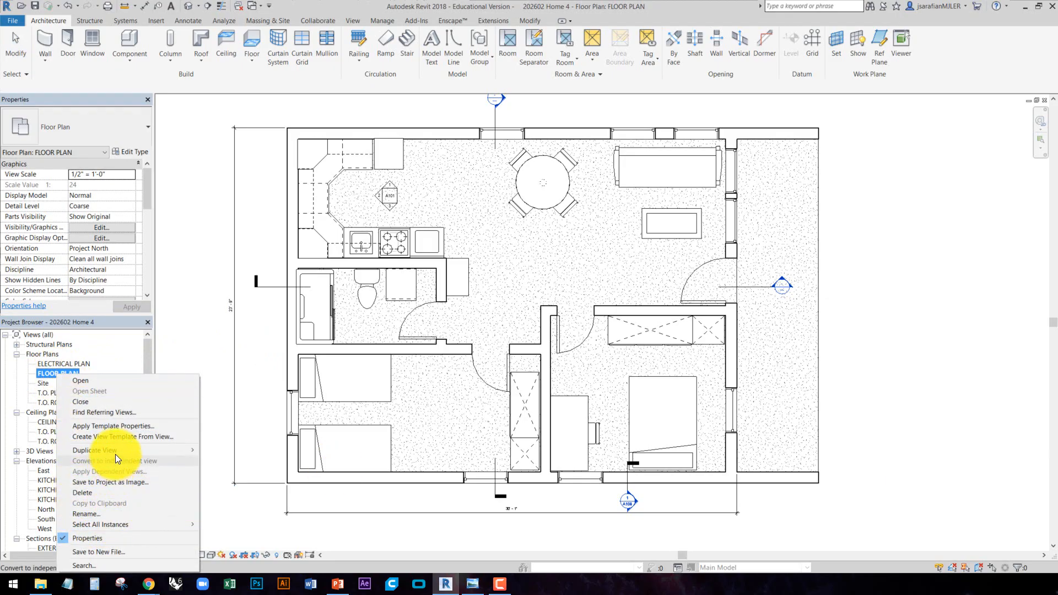
mouse_move(116, 453)
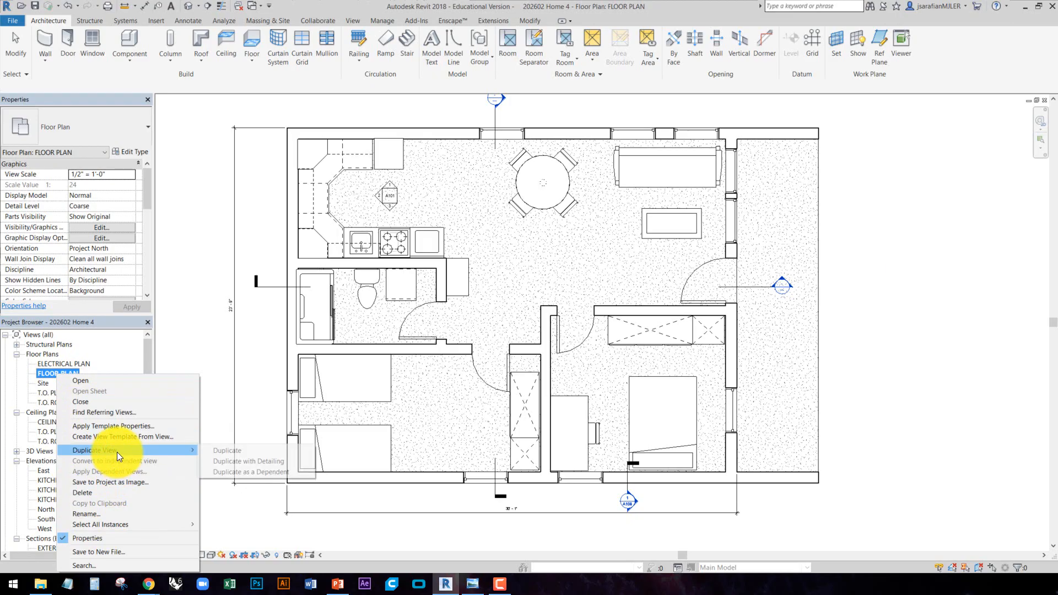
left_click(227, 450)
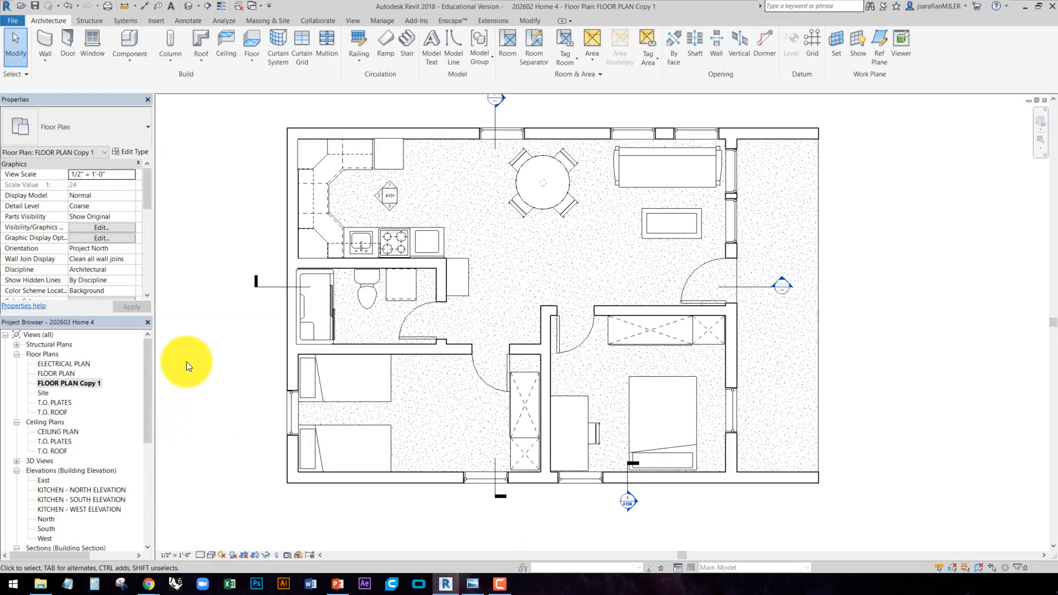
middle_click_drag(262, 356, 210, 347)
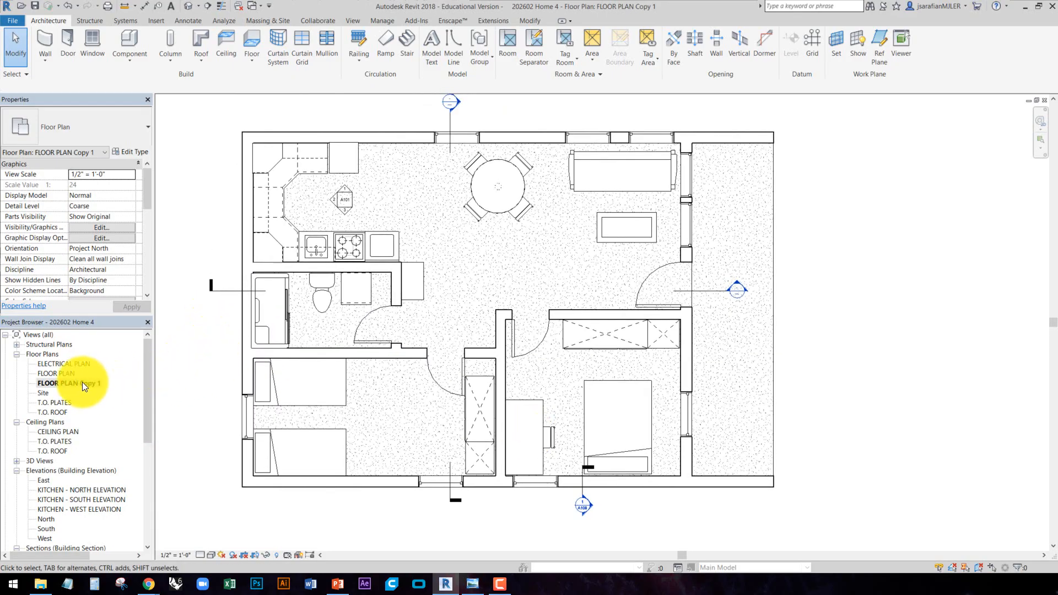
Try to rename the duplicated floor plan view as ELECTRICAL PLAN
left_click(55, 384)
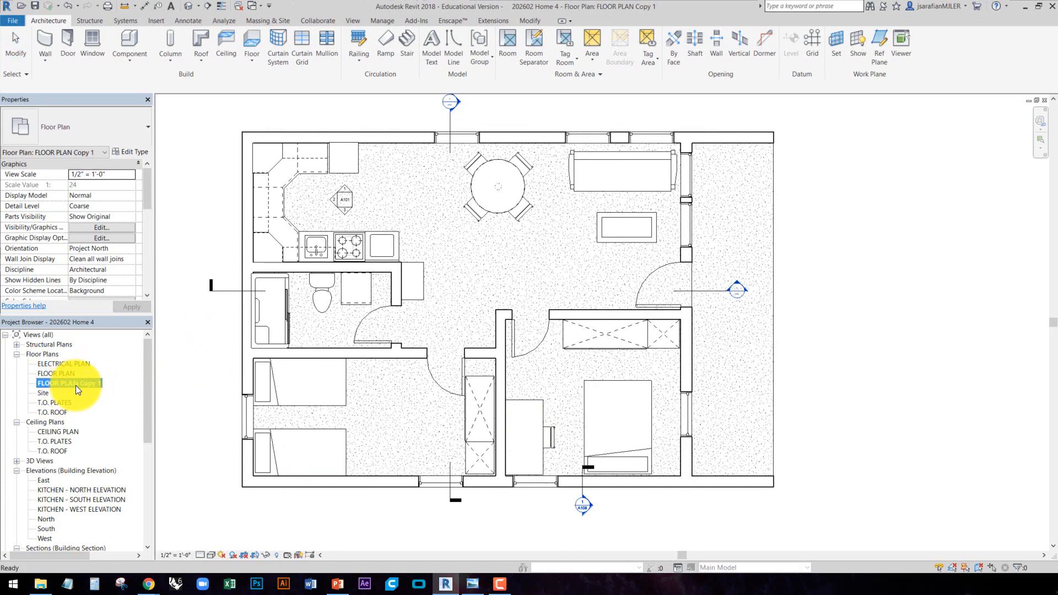
right_click(75, 382)
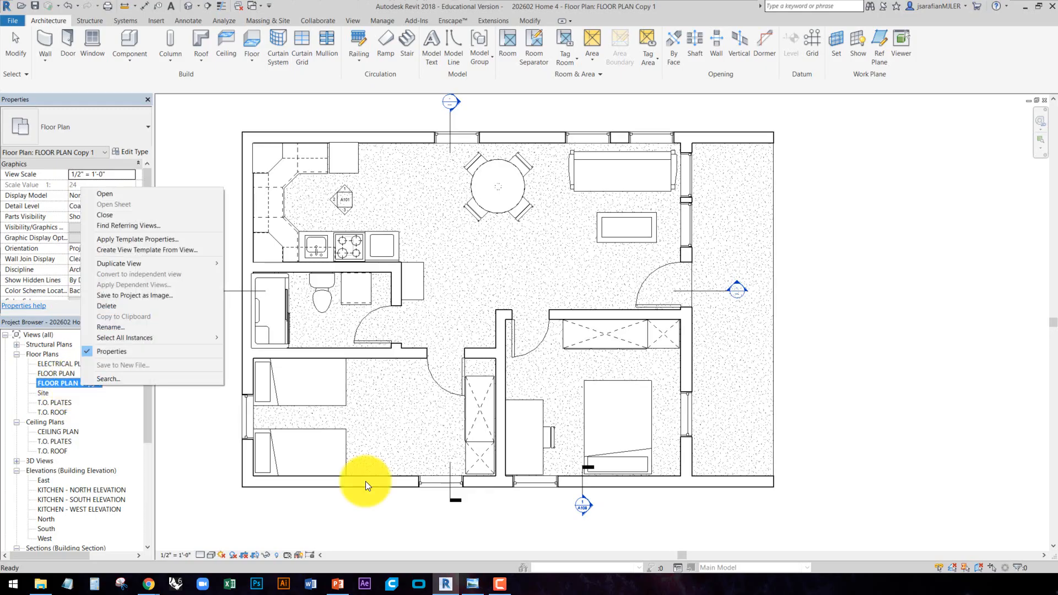
left_click(105, 327)
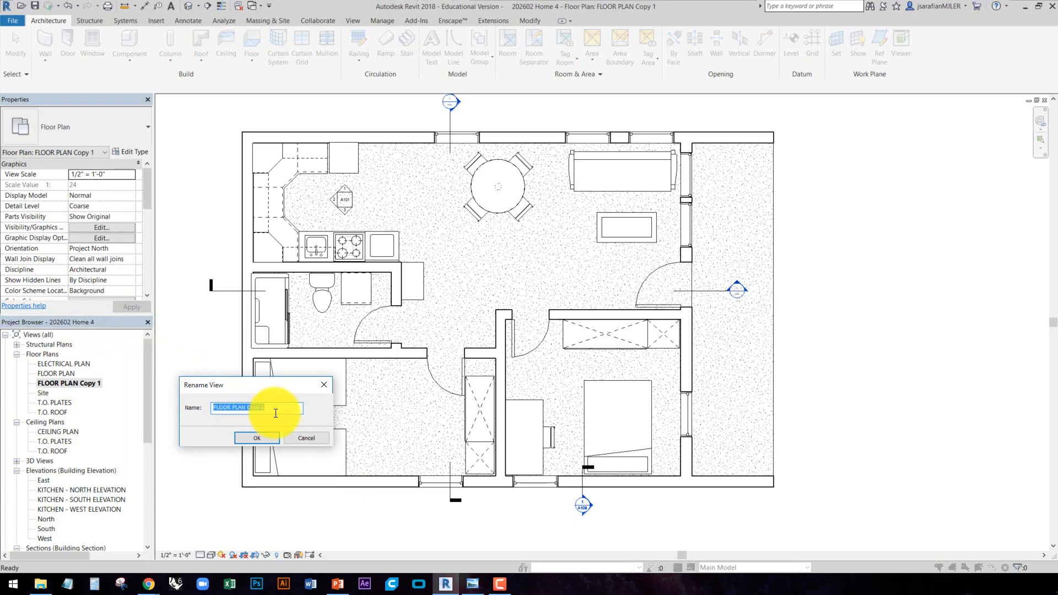
type("ELECTRICAL PLAN")
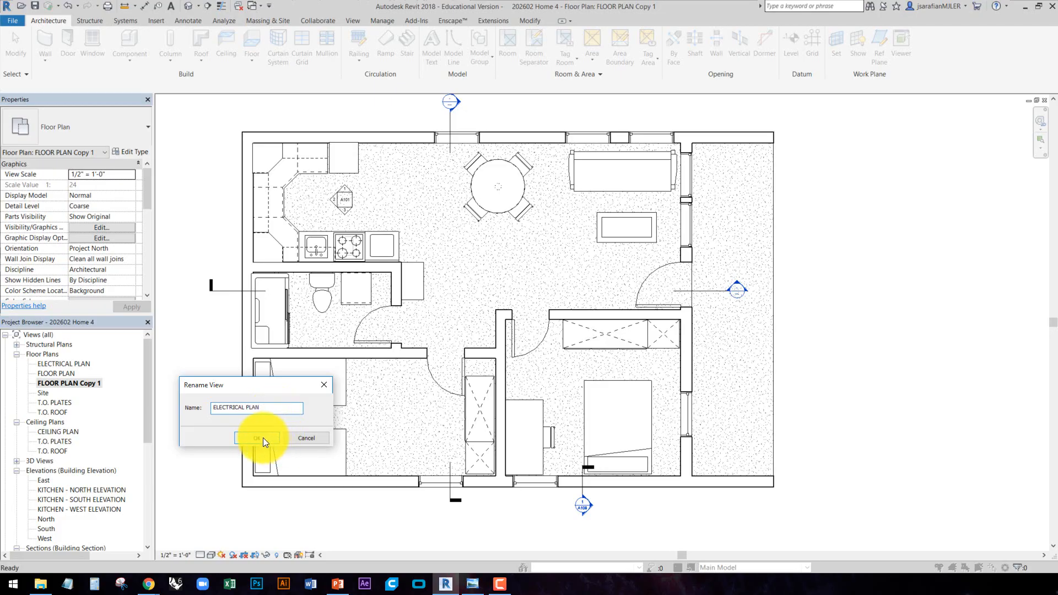
left_click(263, 437)
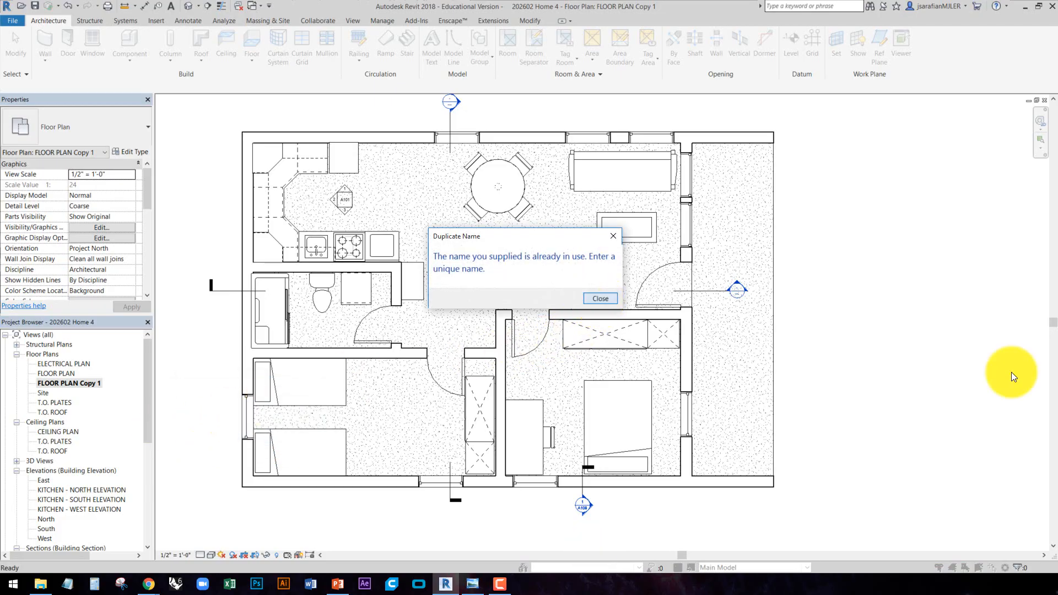
key("Return")
Rename the duplicated floor plan view as ELECTRICAL PLAN_
right_click(90, 383)
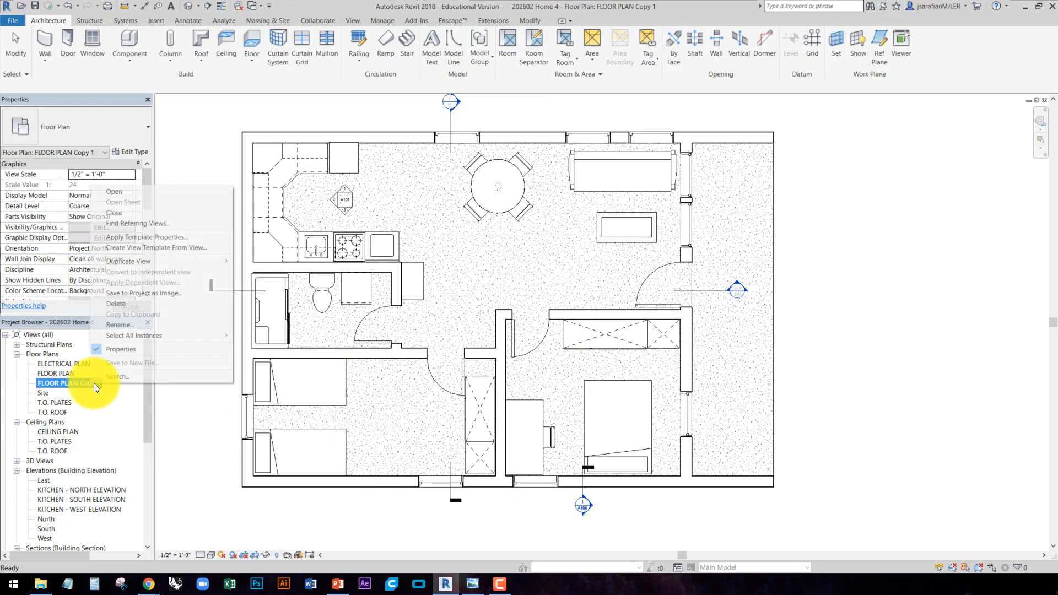
left_click(121, 325)
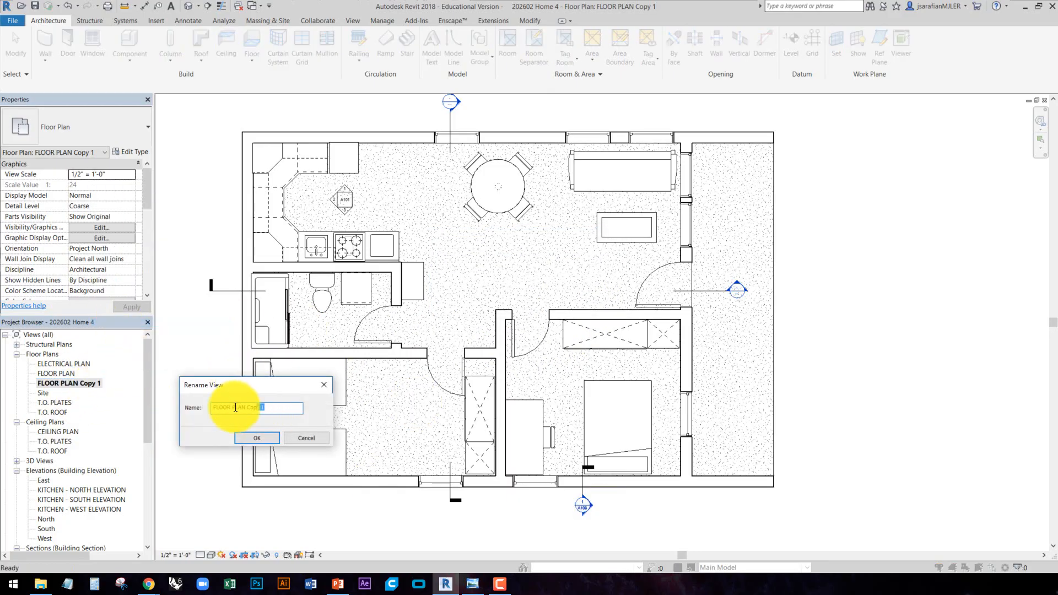
type("ELECTRICAL")
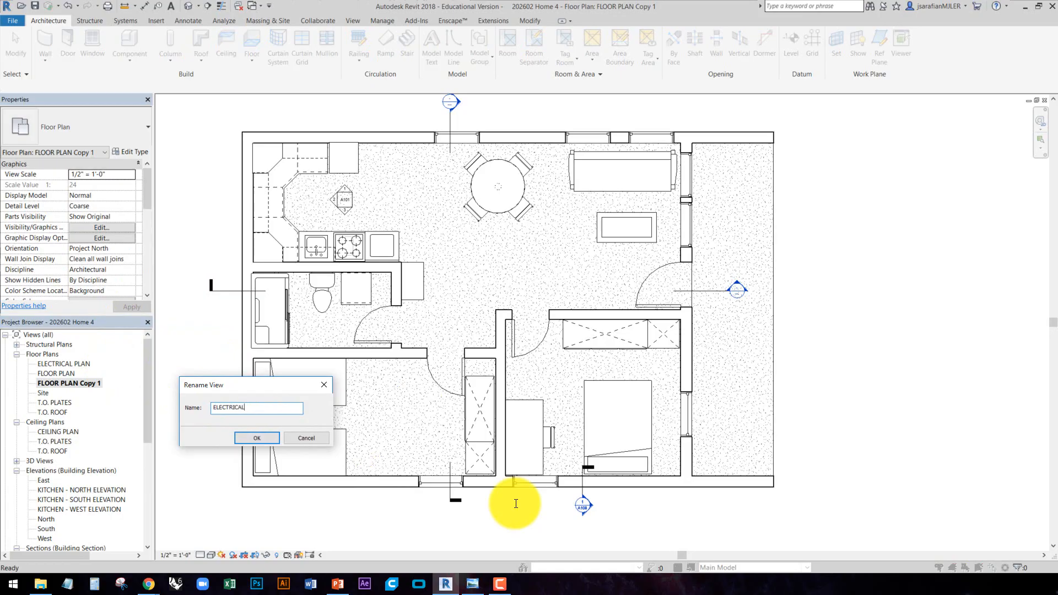
type(" PLAN_")
left_click(251, 438)
In the view range of ELECTRICAL PLAN_, set the top to Level Above (T.O. PLATES) with a 0 offset
left_click(82, 365)
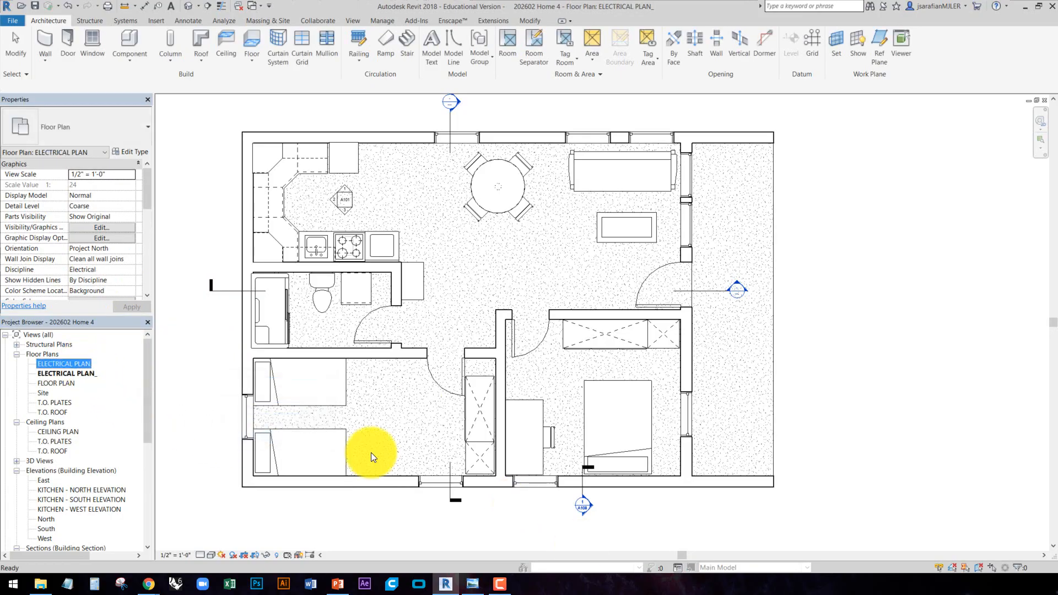
left_click(86, 373)
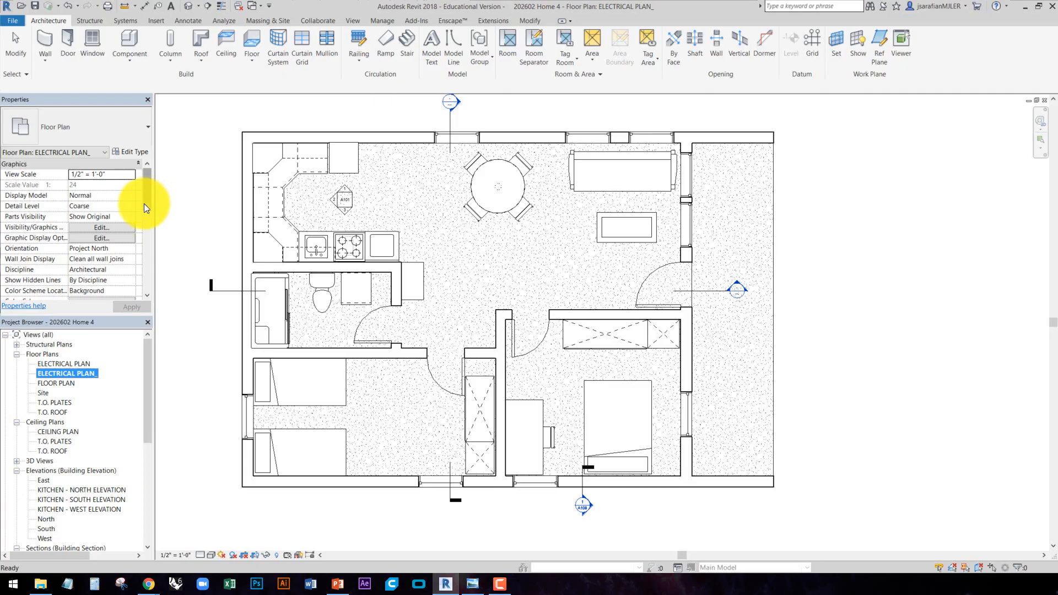
left_click_drag(147, 204, 147, 222)
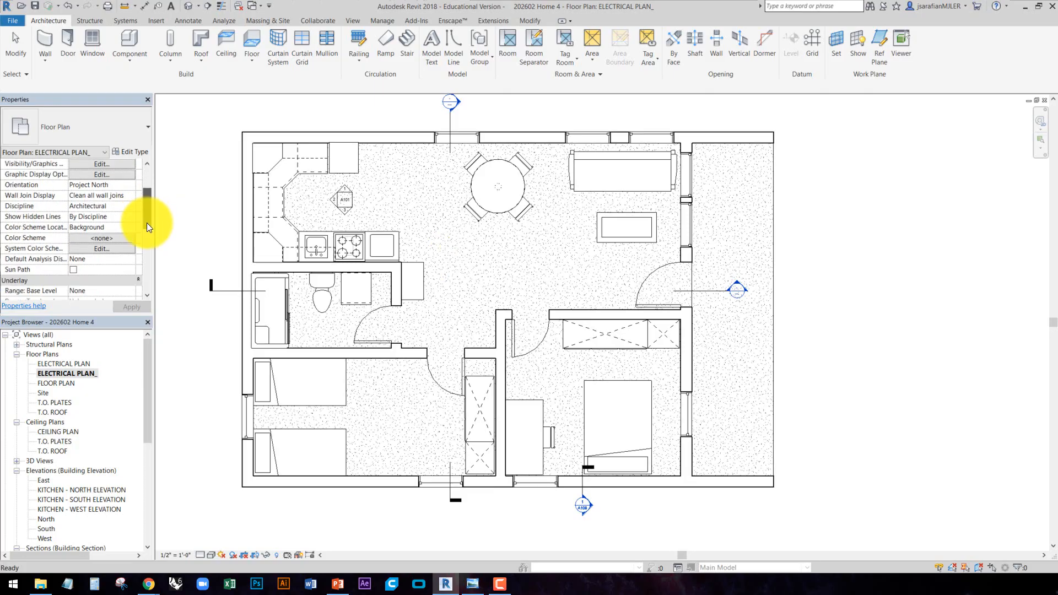
left_click_drag(147, 223, 147, 217)
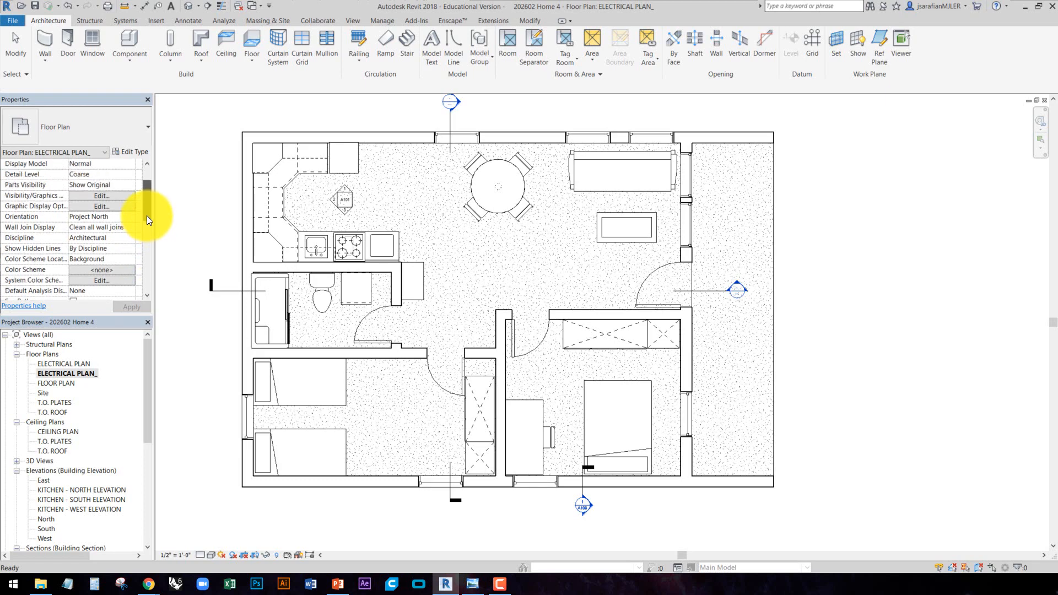
left_click_drag(147, 217, 68, 253)
left_click(93, 251)
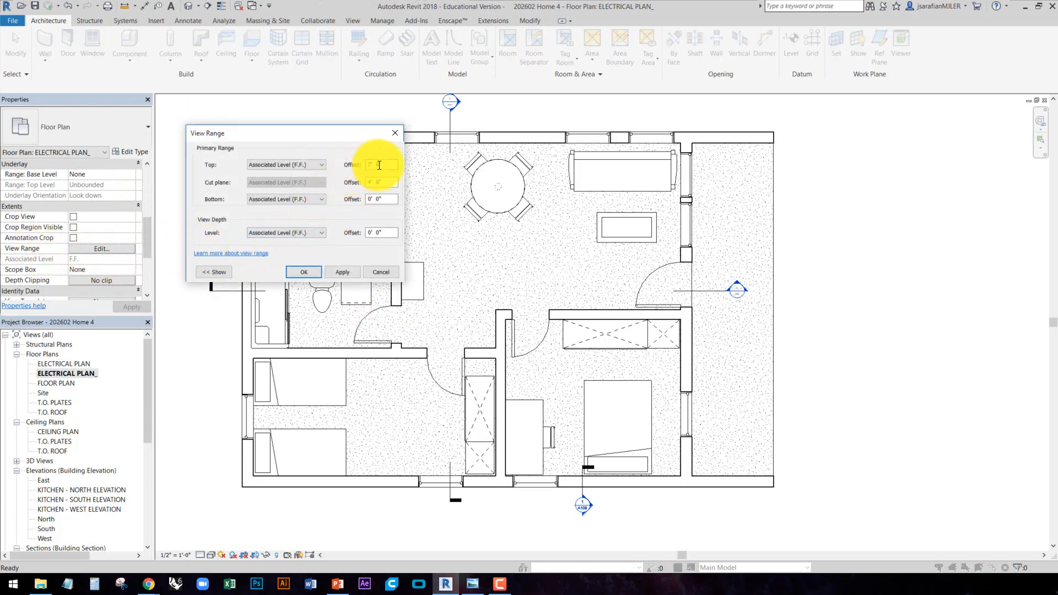
left_click_drag(389, 163, 358, 165)
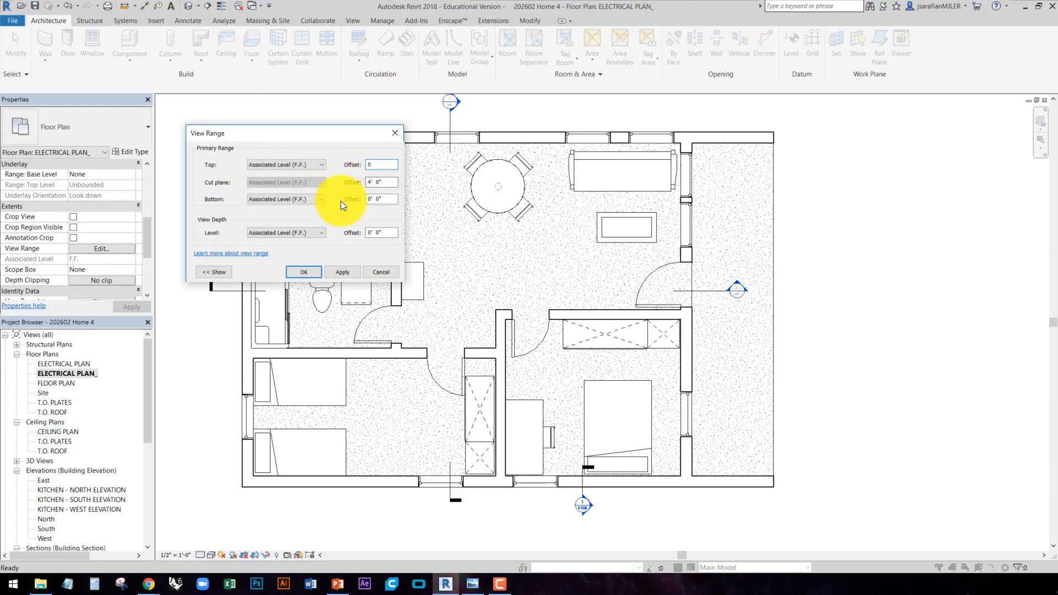
left_click(319, 163)
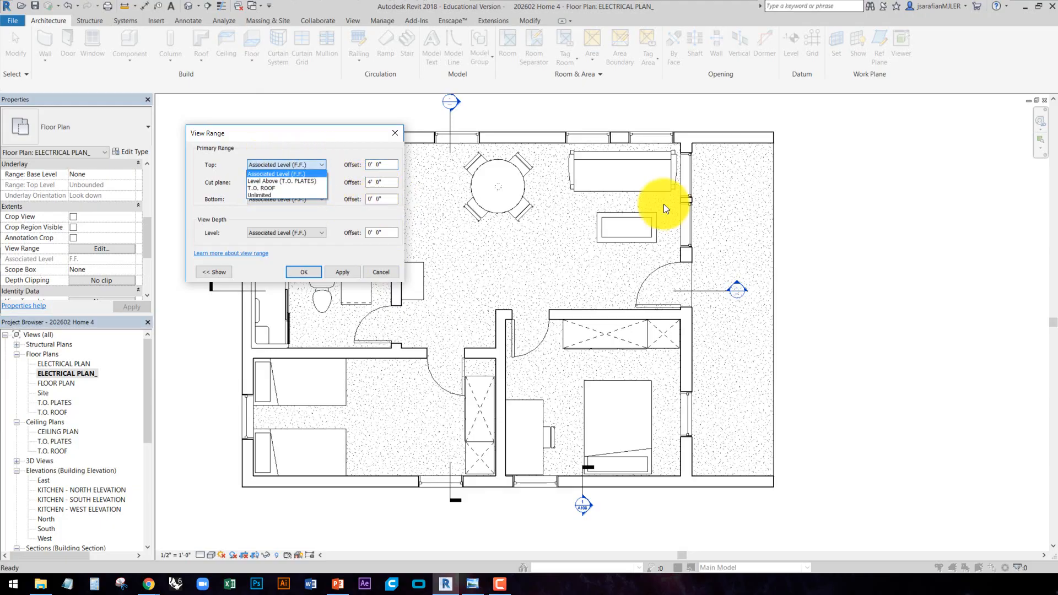
left_click(307, 180)
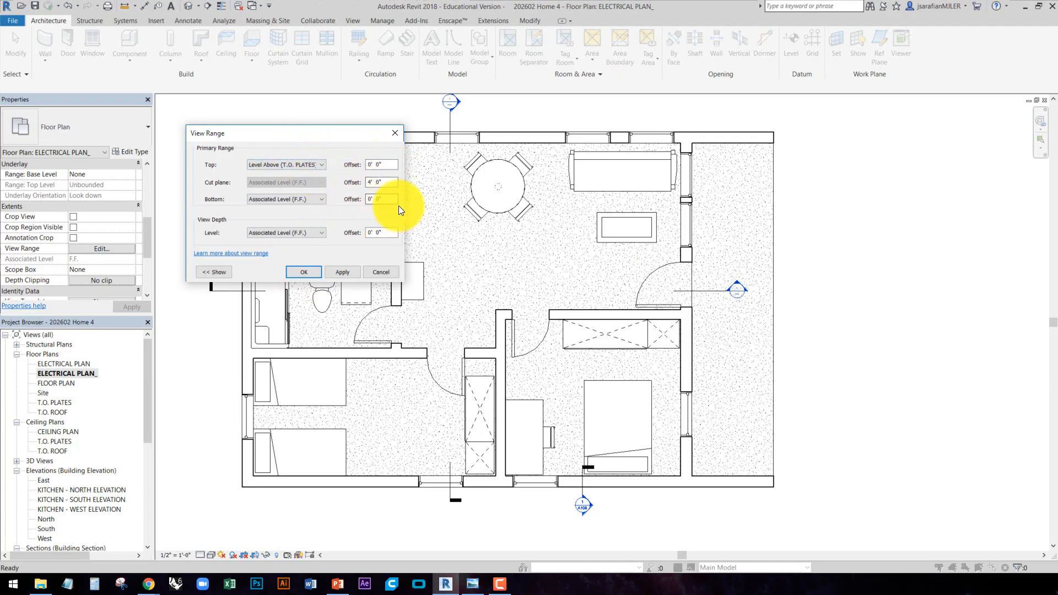
Accept the view range and set the discipline of the ELECTRICAL PLAN_ view to Electrical
left_click(307, 272)
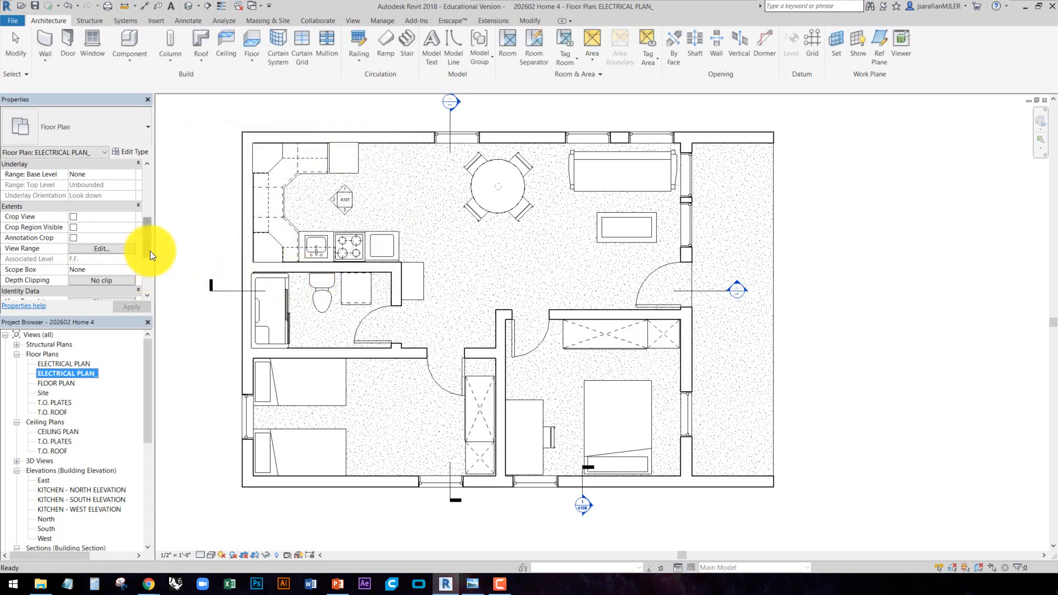
left_click_drag(146, 256, 147, 219)
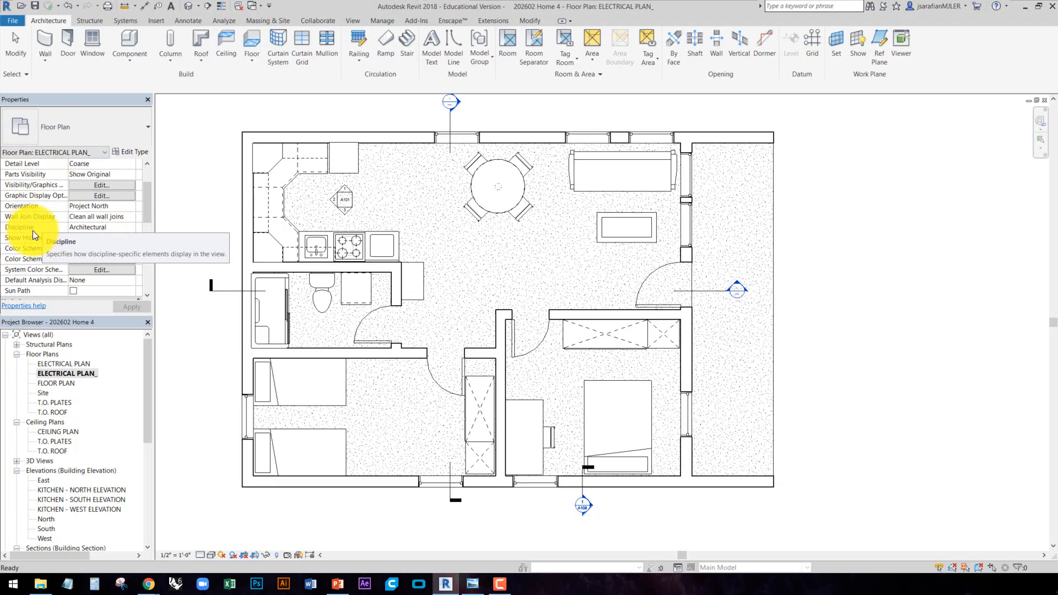
left_click(107, 228)
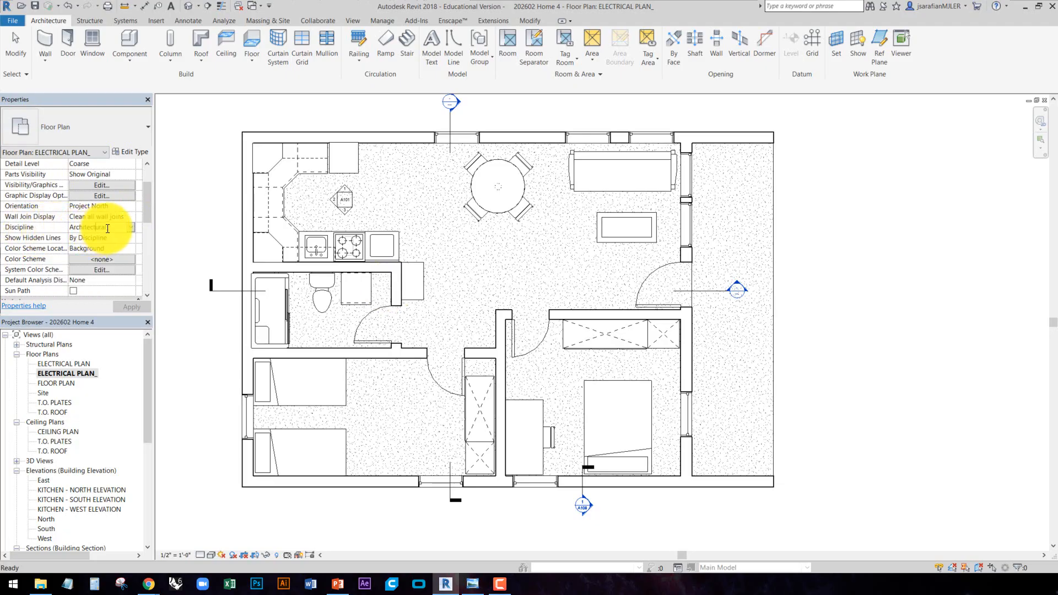
left_click(131, 227)
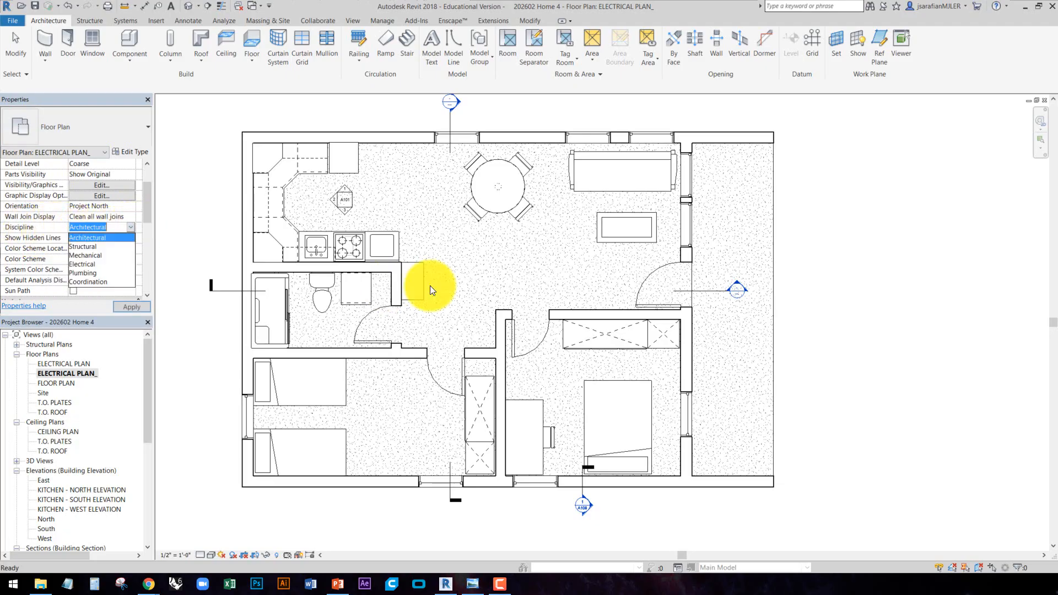
left_click(85, 263)
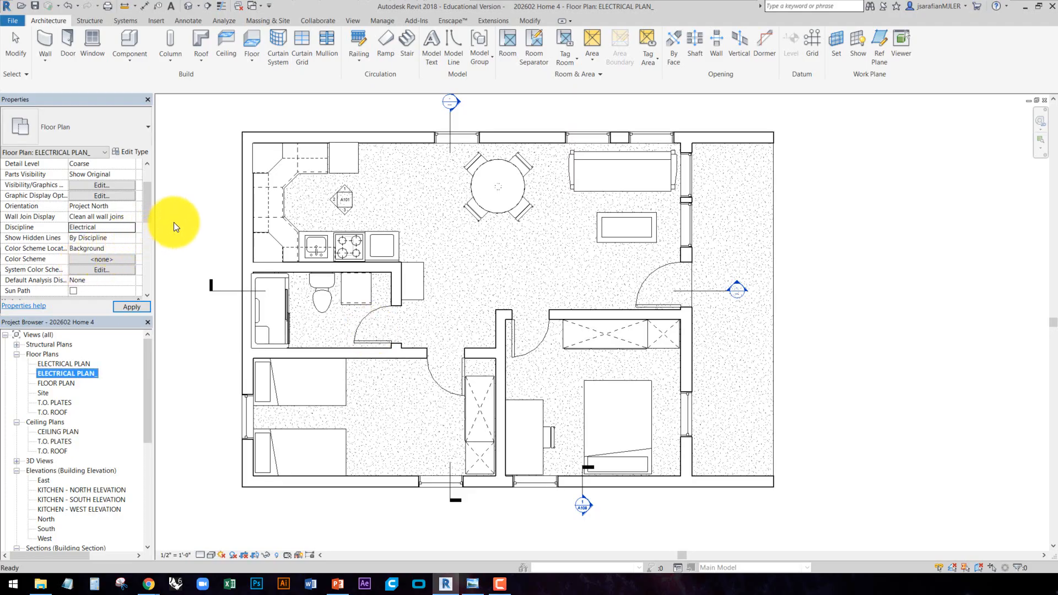
left_click(182, 236)
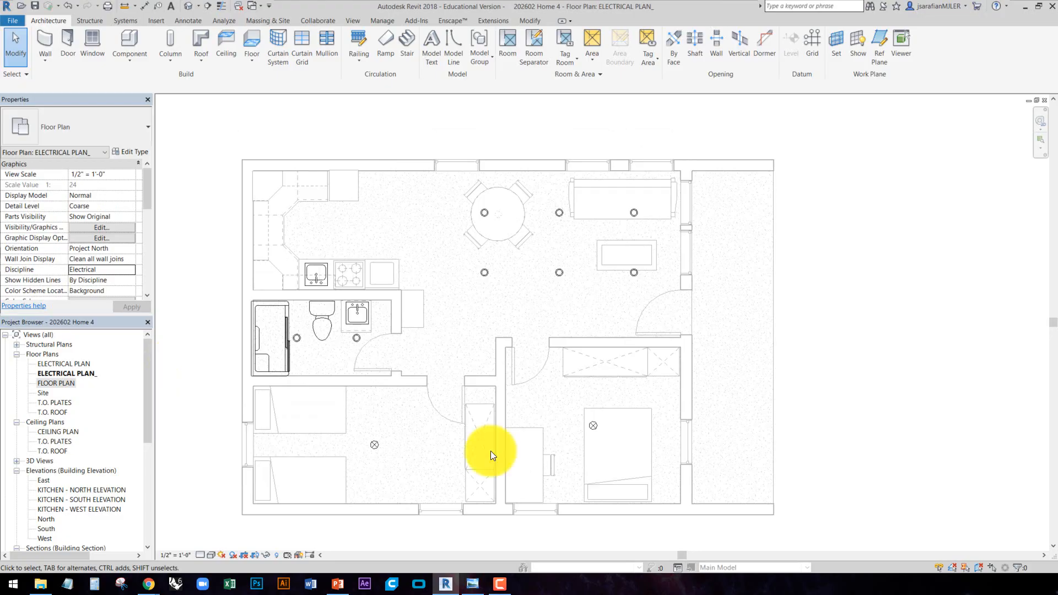
mouse_move(150, 195)
left_mouse_down()
mouse_move(150, 223)
mouse_move(145, 199)
left_mouse_up()
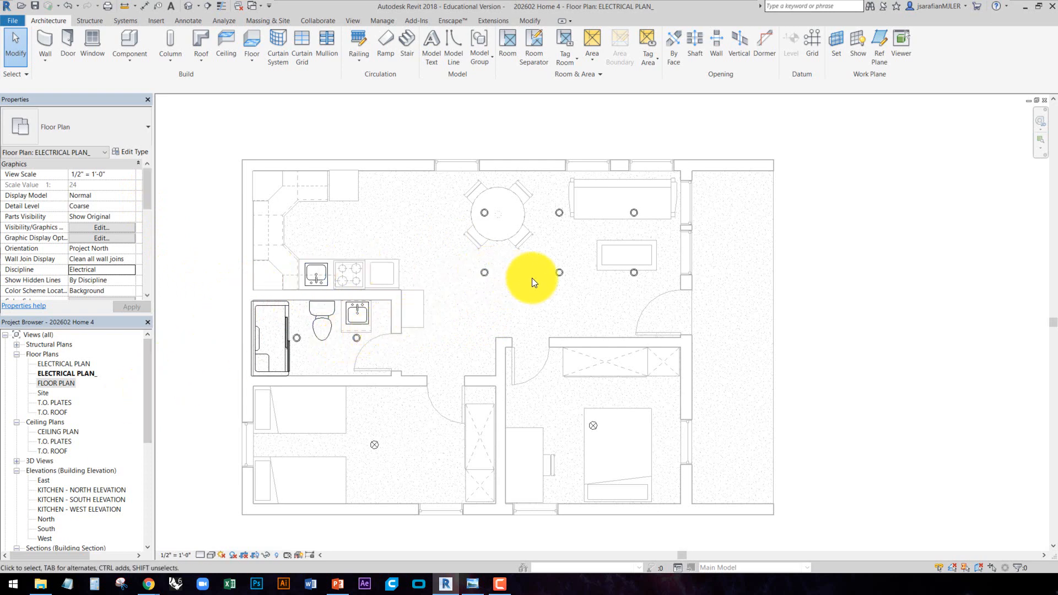
Open the CEILING PLAN view under the ceiling plans
double_click(59, 431)
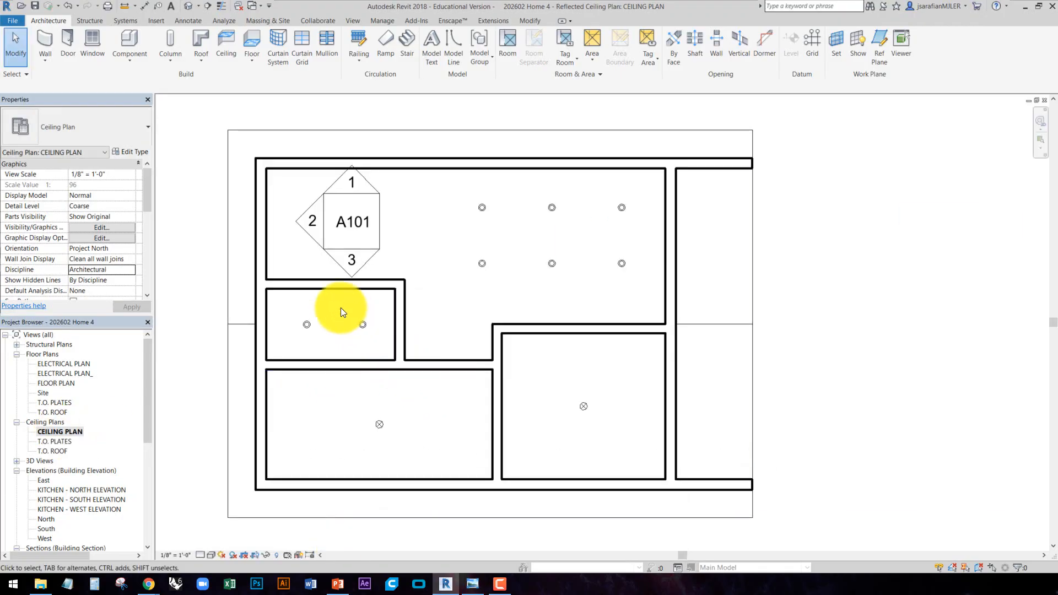
middle_click_drag(694, 395, 695, 425)
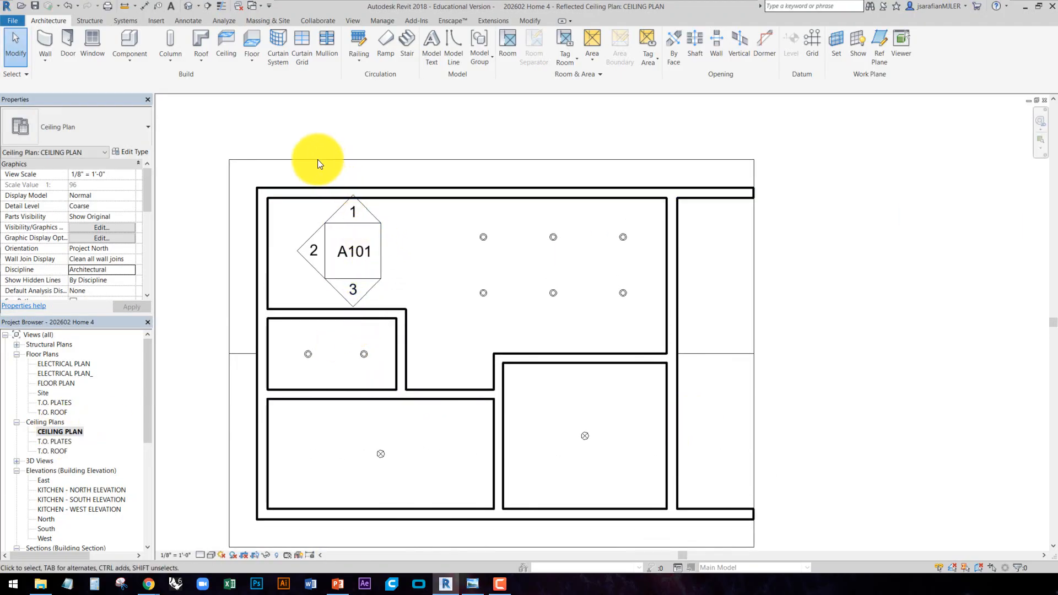
middle_click_drag(309, 148, 337, 173)
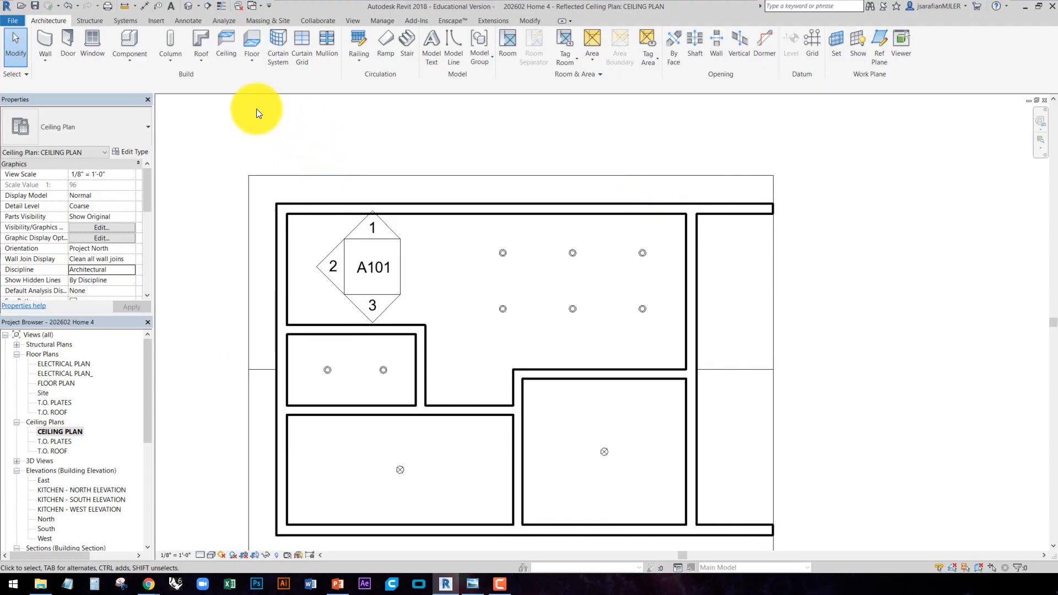
Start loading a family and browse the US Imperial library to the Lighting > Architectural > Internal folder
left_click(154, 21)
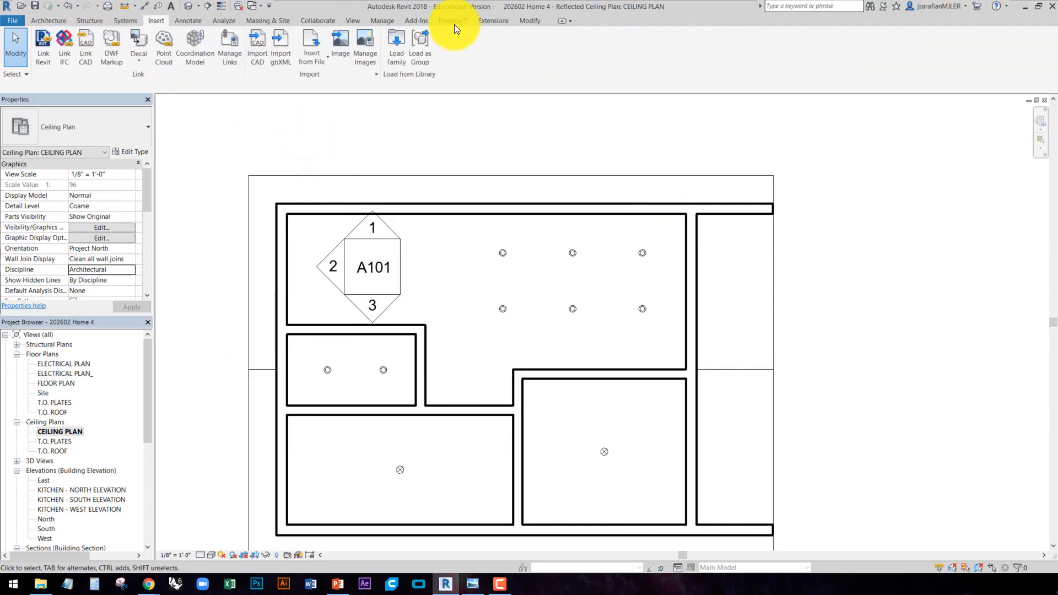
left_click(394, 60)
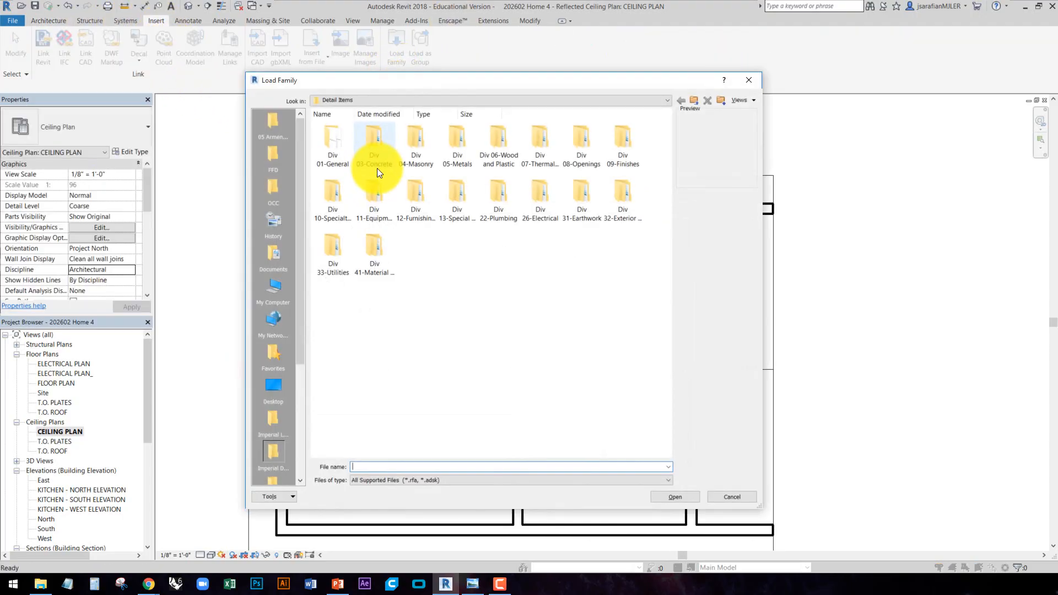
left_click(693, 100)
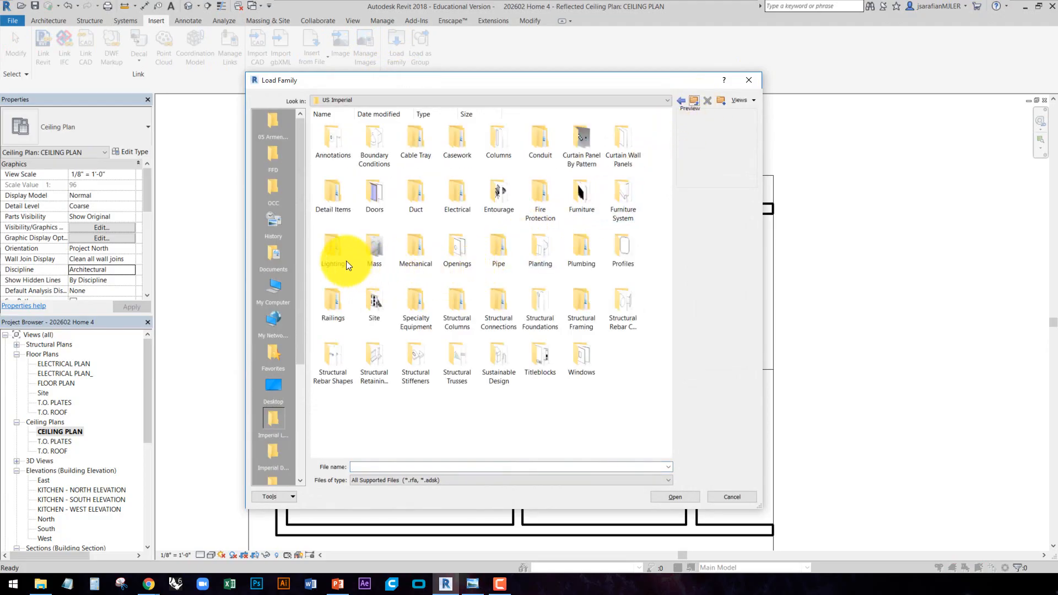
double_click(333, 256)
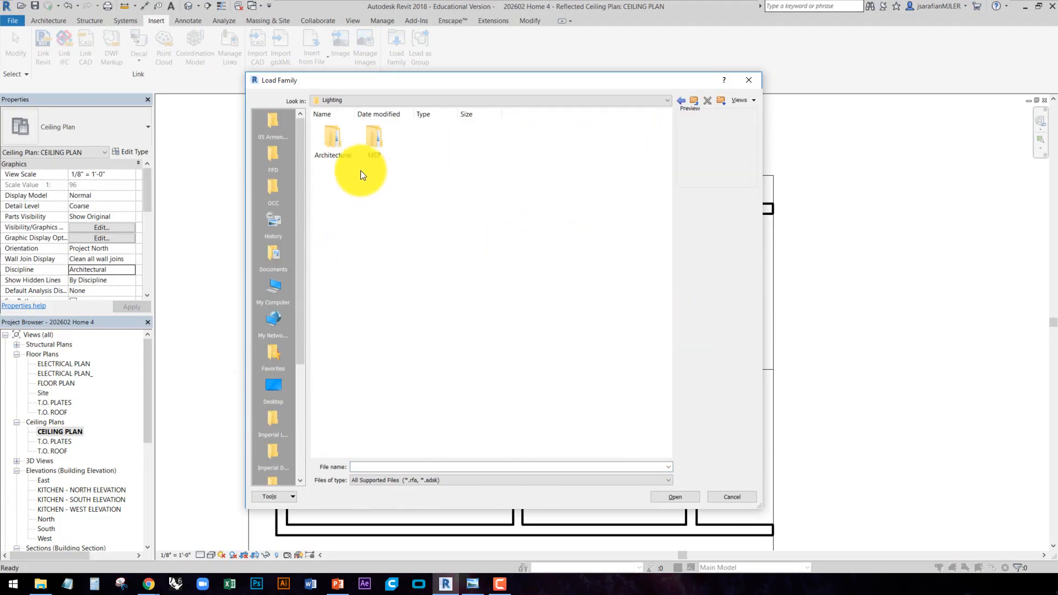
double_click(333, 138)
double_click(370, 142)
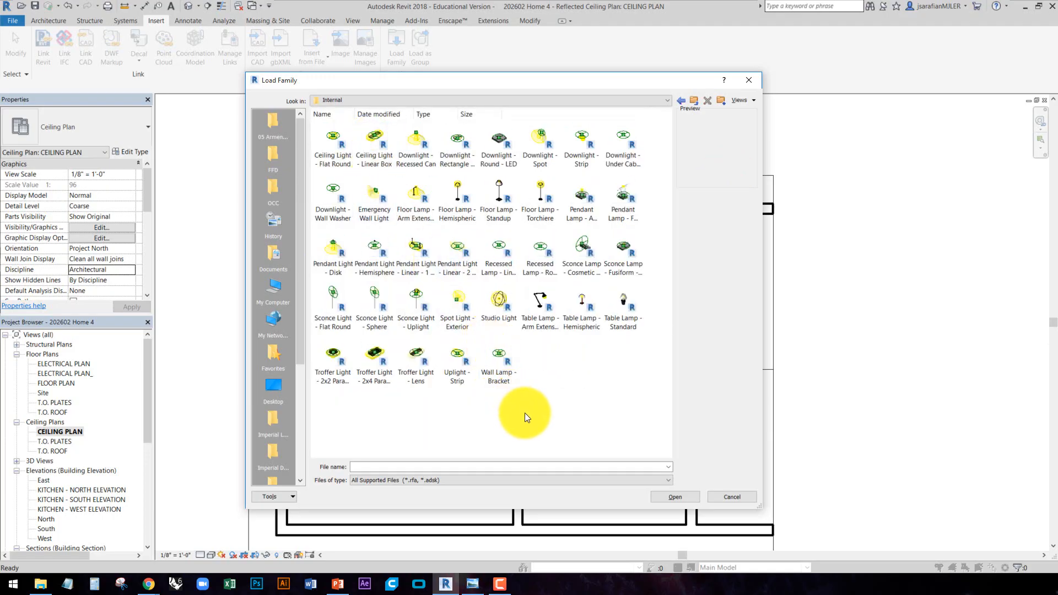
Load the Recessed Lamp - Round - LED family with the 3" Trimmed Downlight type
left_click(543, 262)
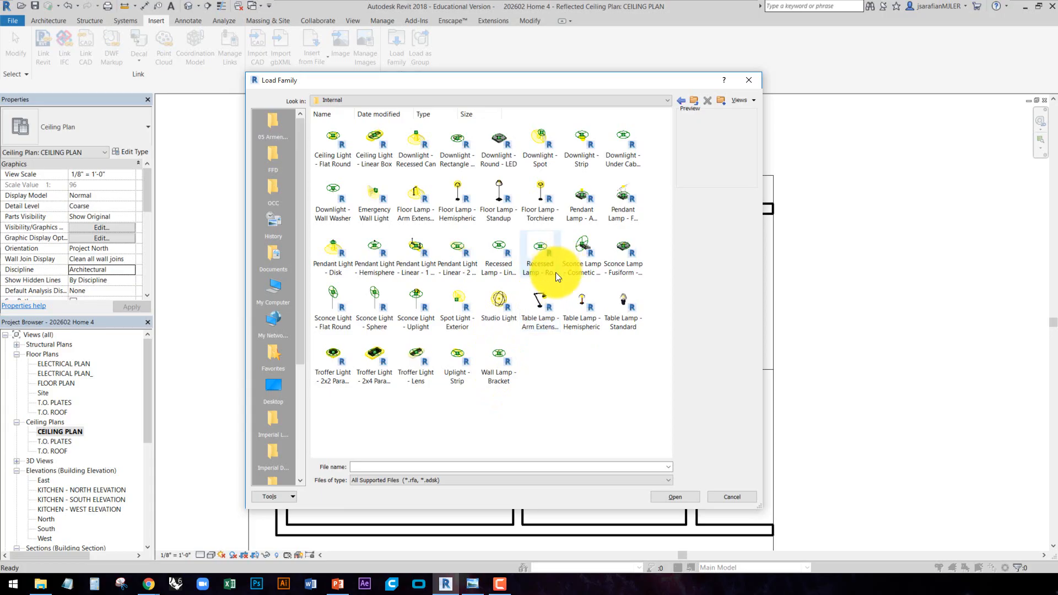
left_click(498, 258)
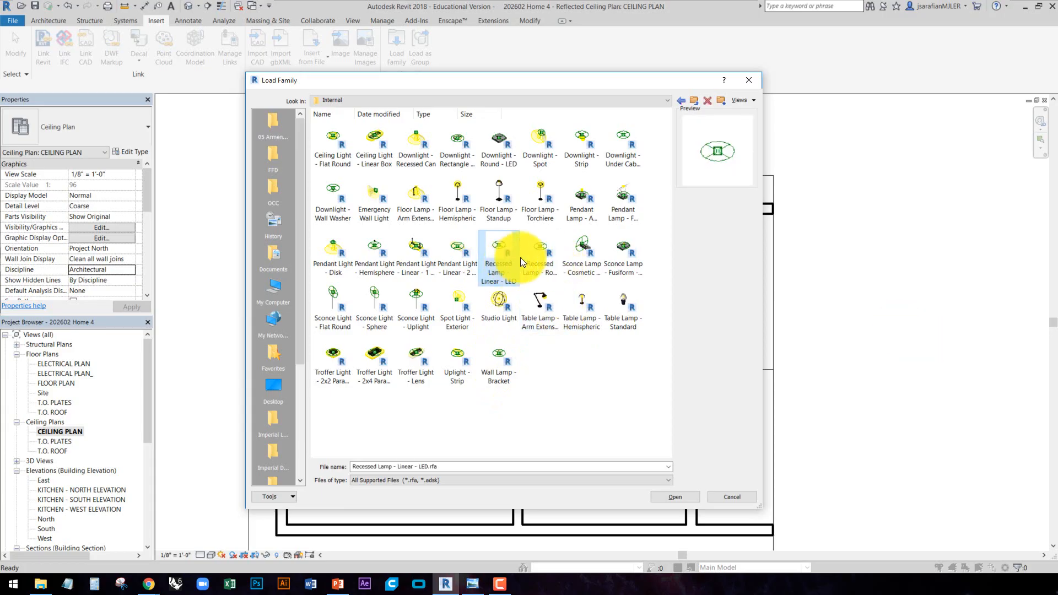
left_click(556, 257)
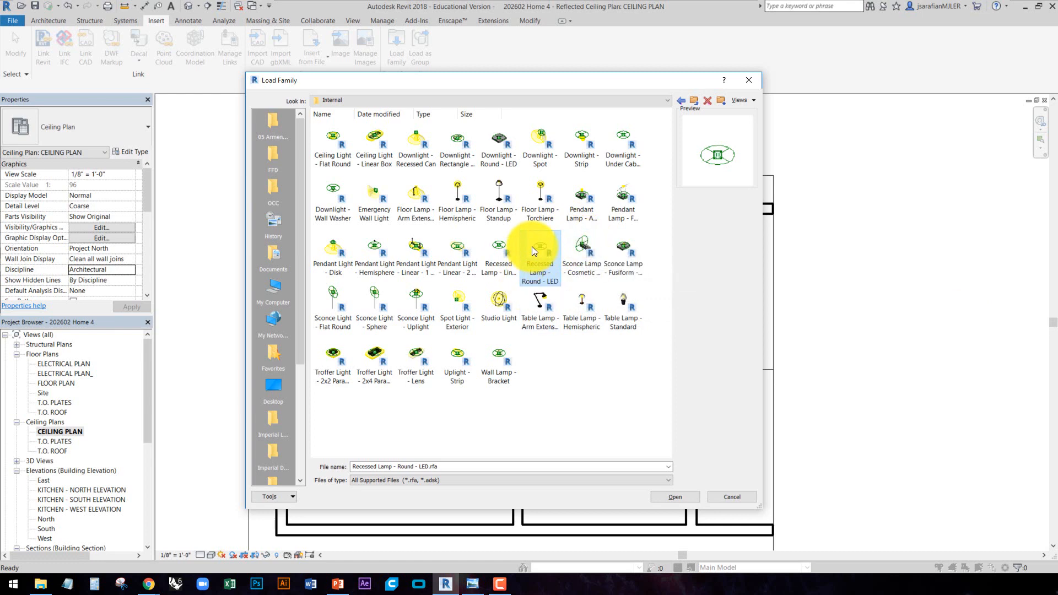
key("Return")
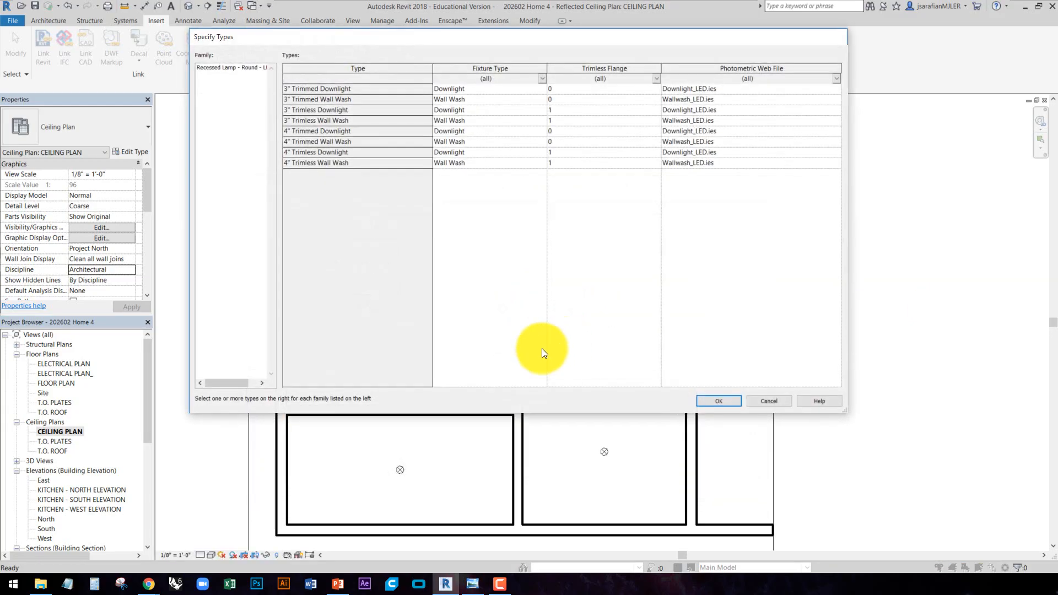
left_click(339, 88)
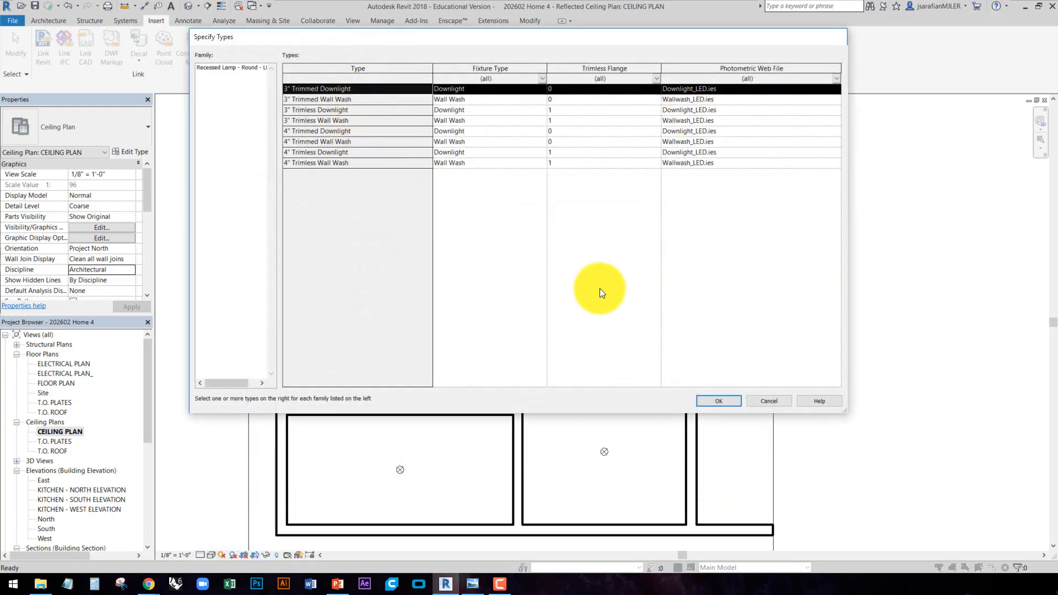
left_click(718, 401)
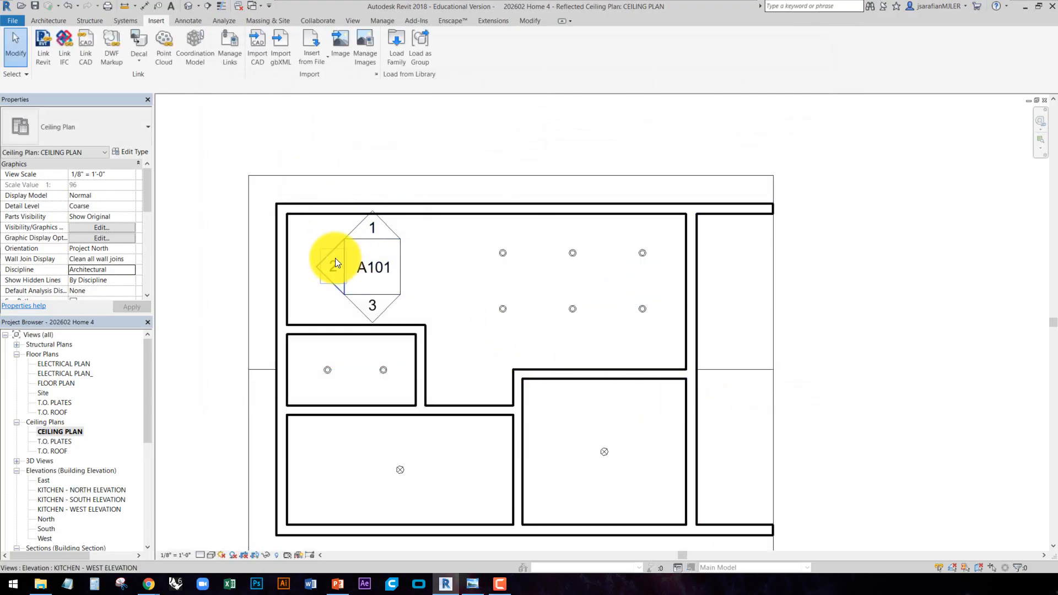
Hide the A101 interior elevation marker in the kitchen area of the ceiling plan view
scroll(335, 256, "up", 2)
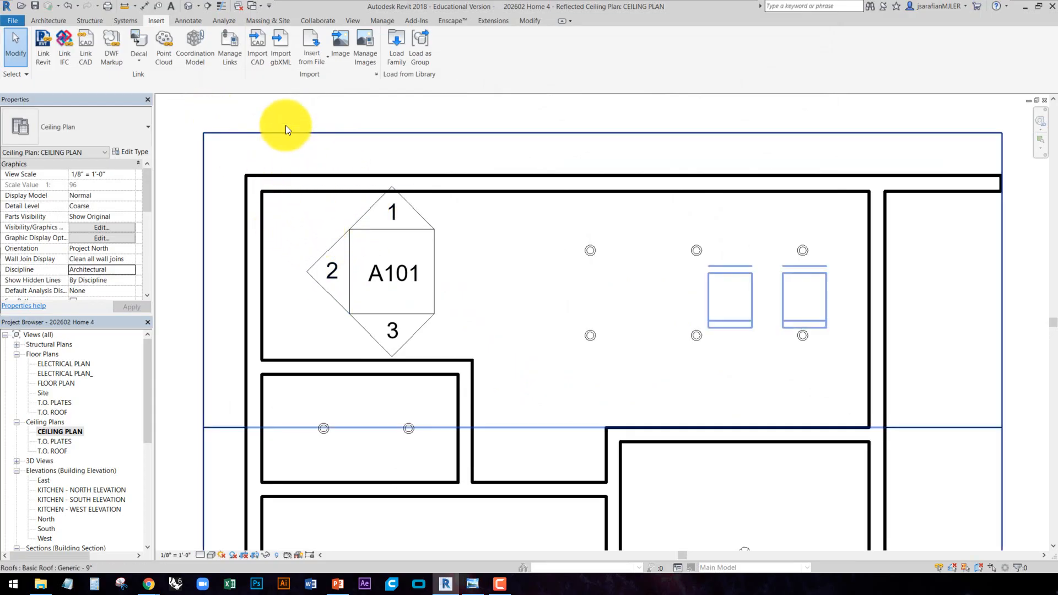
mouse_move(286, 110)
left_mouse_down()
mouse_move(447, 366)
mouse_move(475, 369)
left_mouse_up()
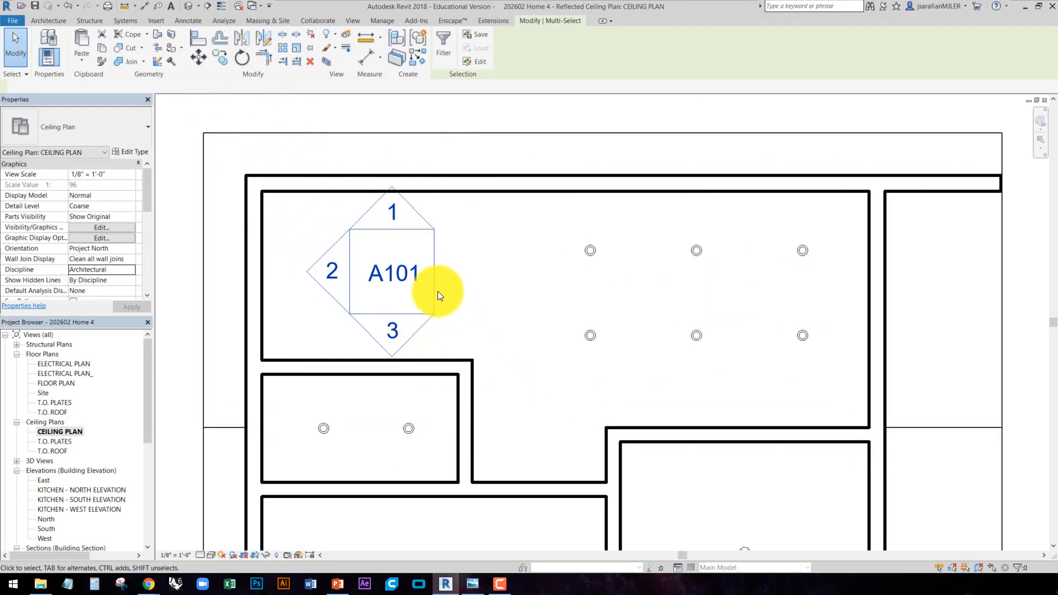
right_click(439, 252)
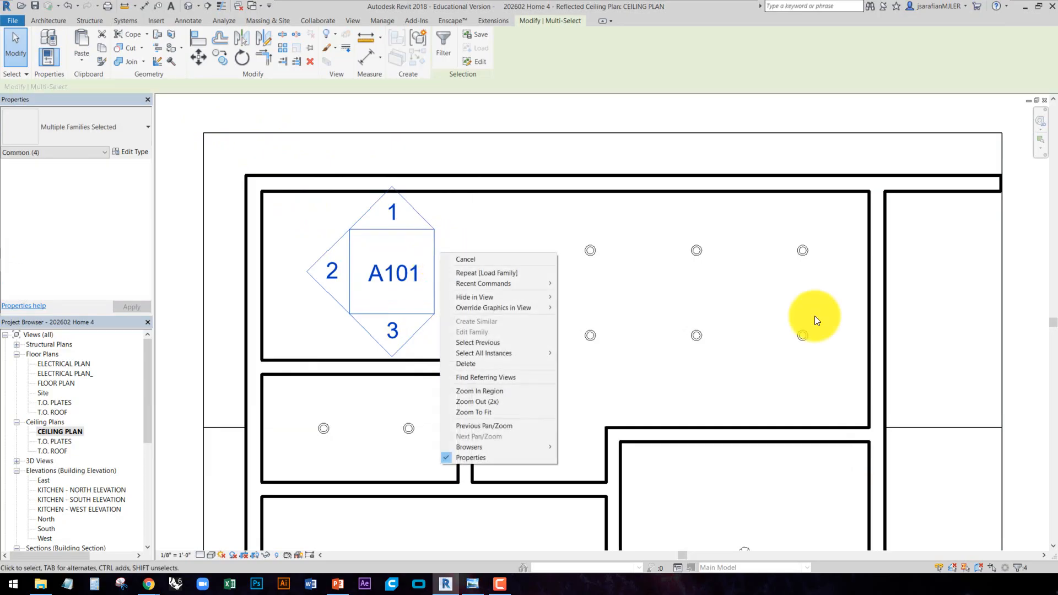
mouse_move(515, 297)
left_click(584, 297)
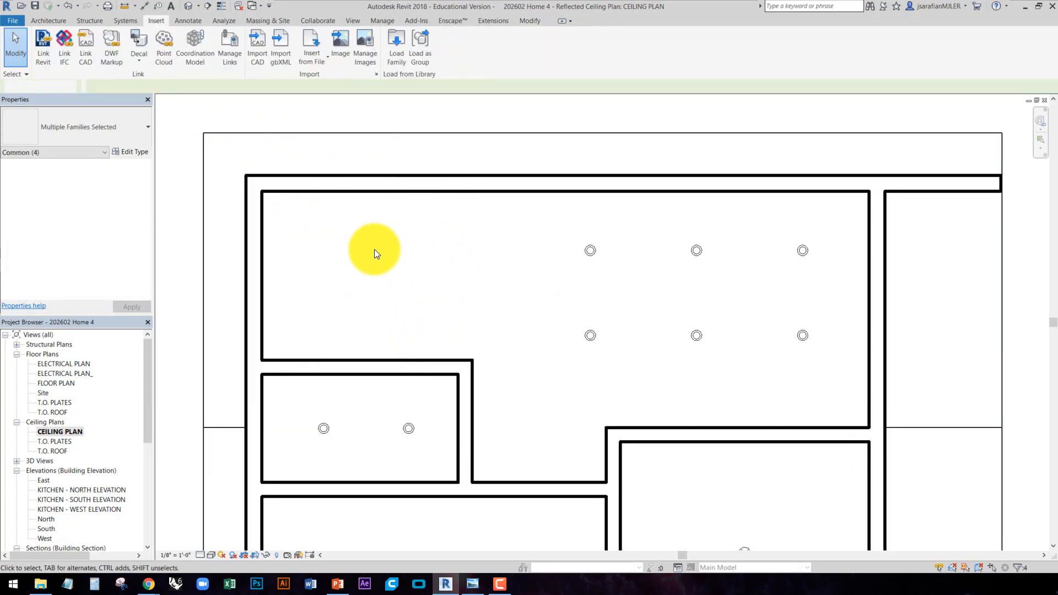
Start placing a component and choose the Recessed Lamp - Round - LED family's 3" Trimmed Downlight type
middle_click_drag(361, 234, 393, 265)
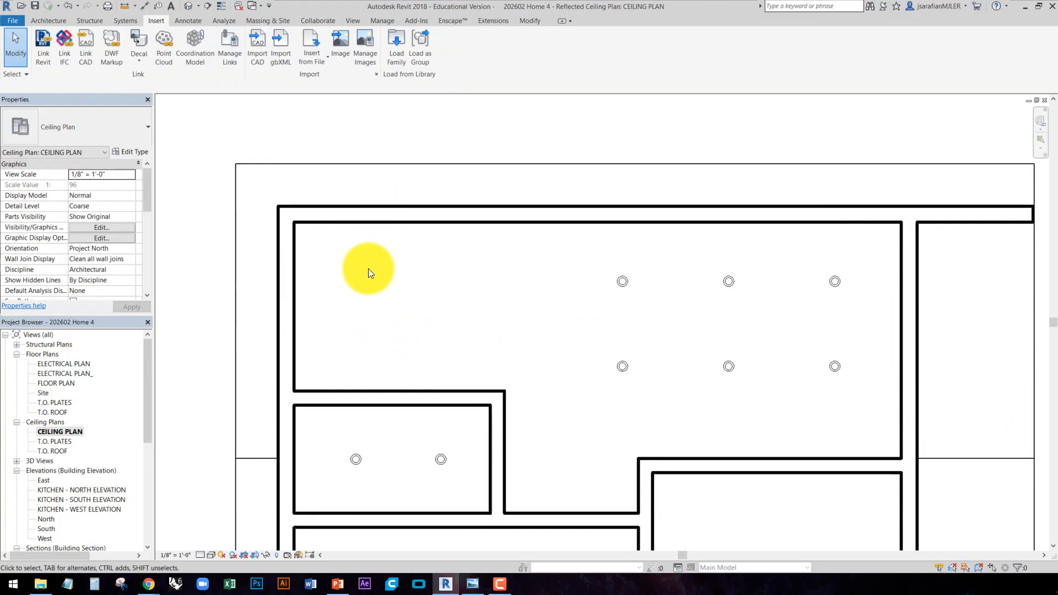
left_click(54, 21)
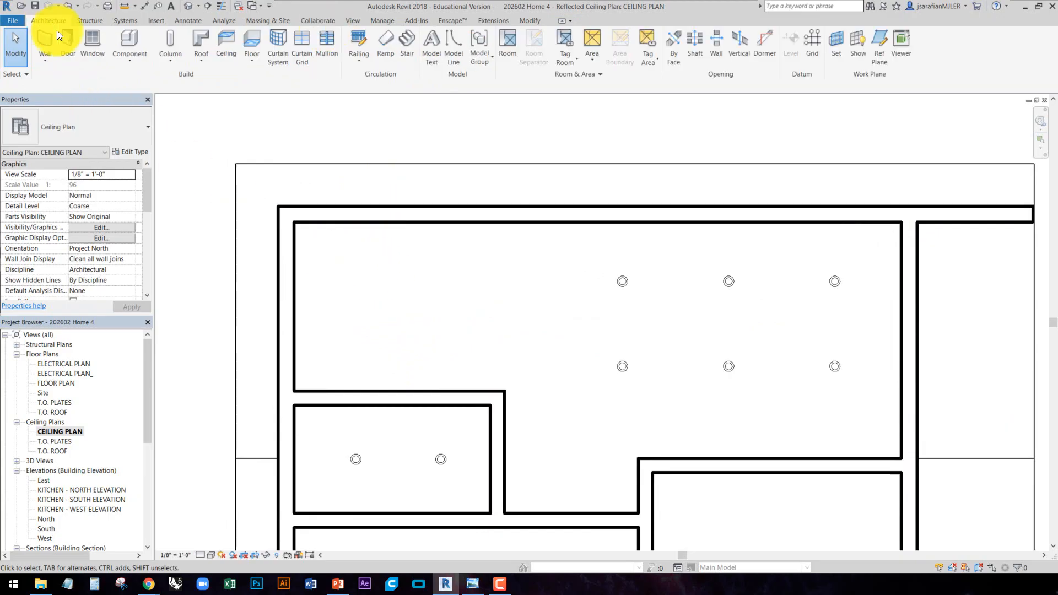
left_click(133, 45)
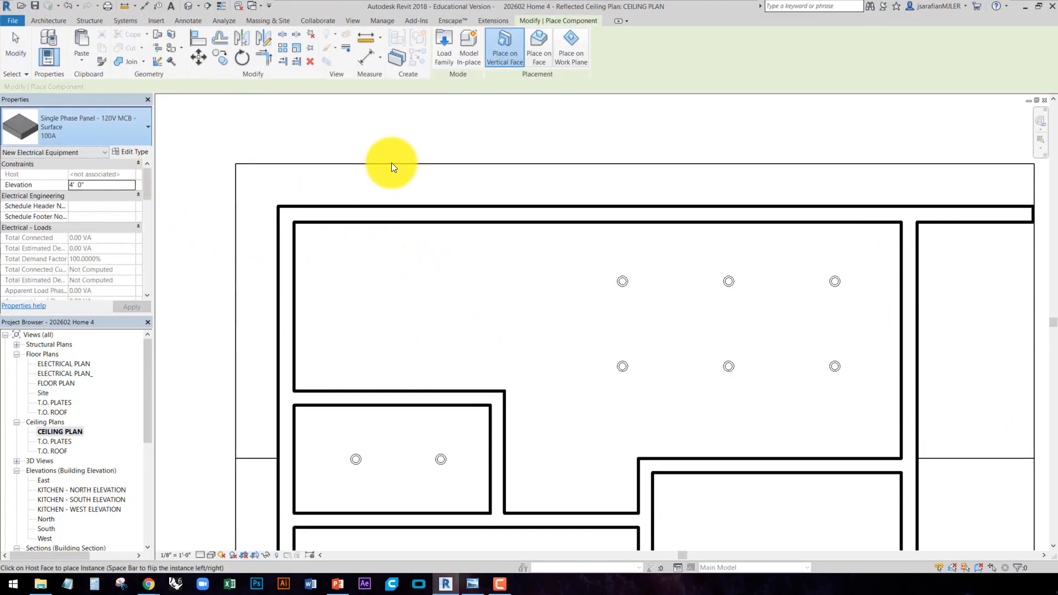
left_click(88, 127)
scroll(124, 296, "up", 10)
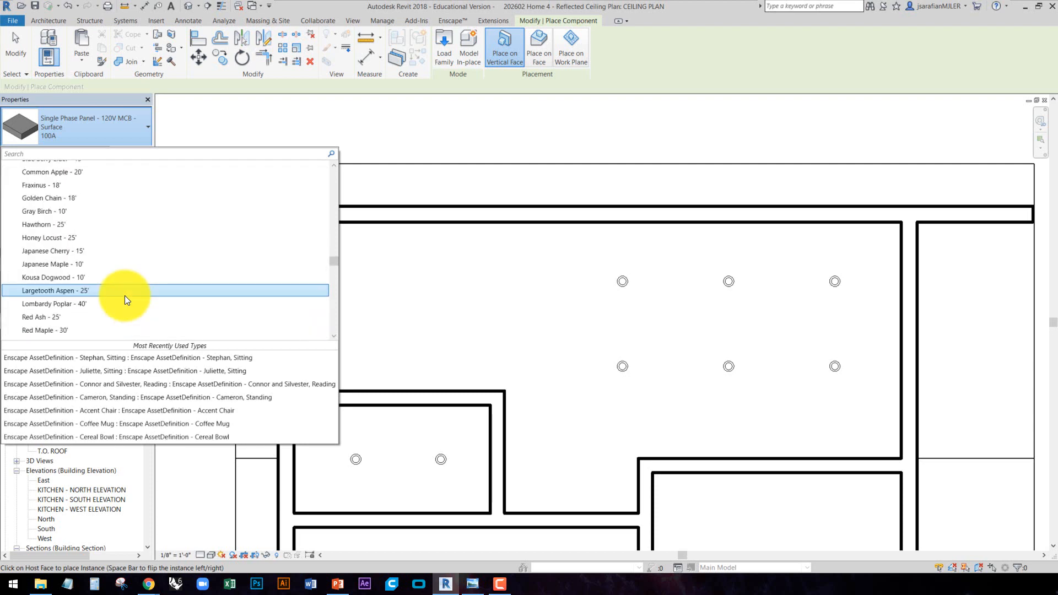
scroll(125, 295, "up", 2)
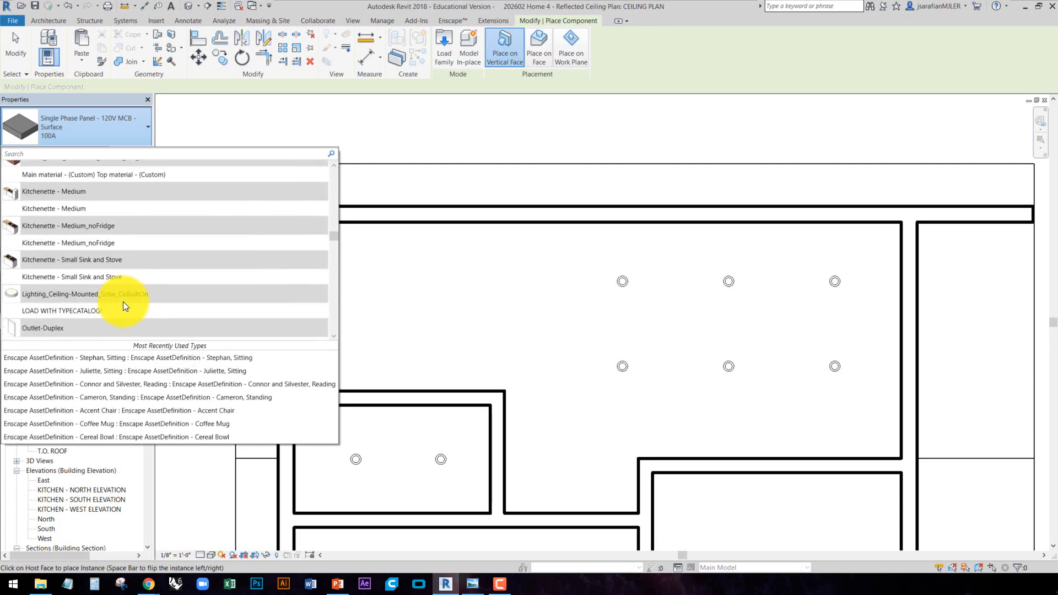
scroll(148, 274, "down", 1)
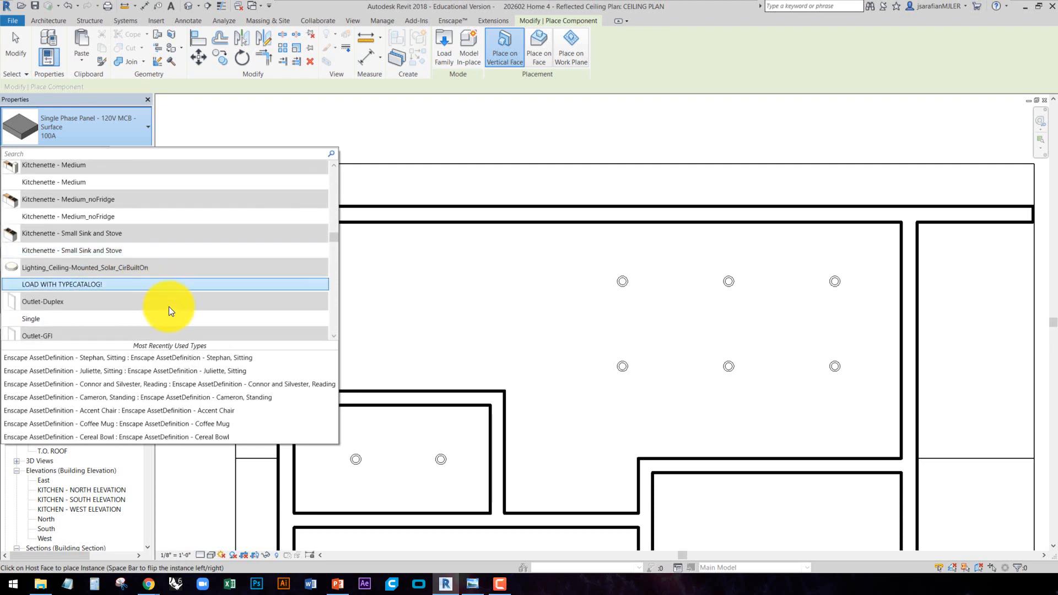
scroll(154, 334, "up", 4)
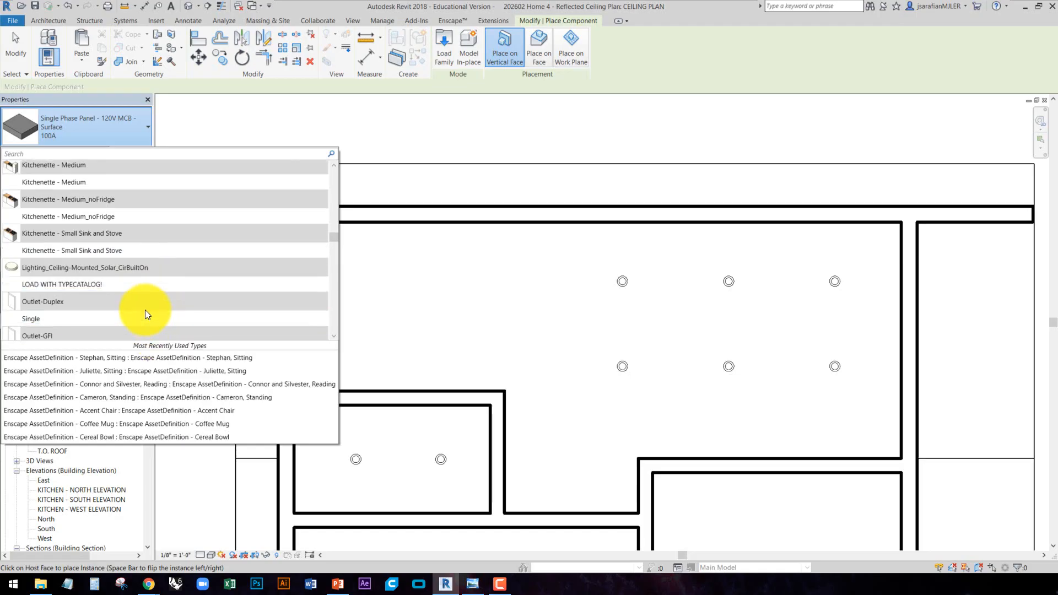
scroll(146, 314, "up", 10)
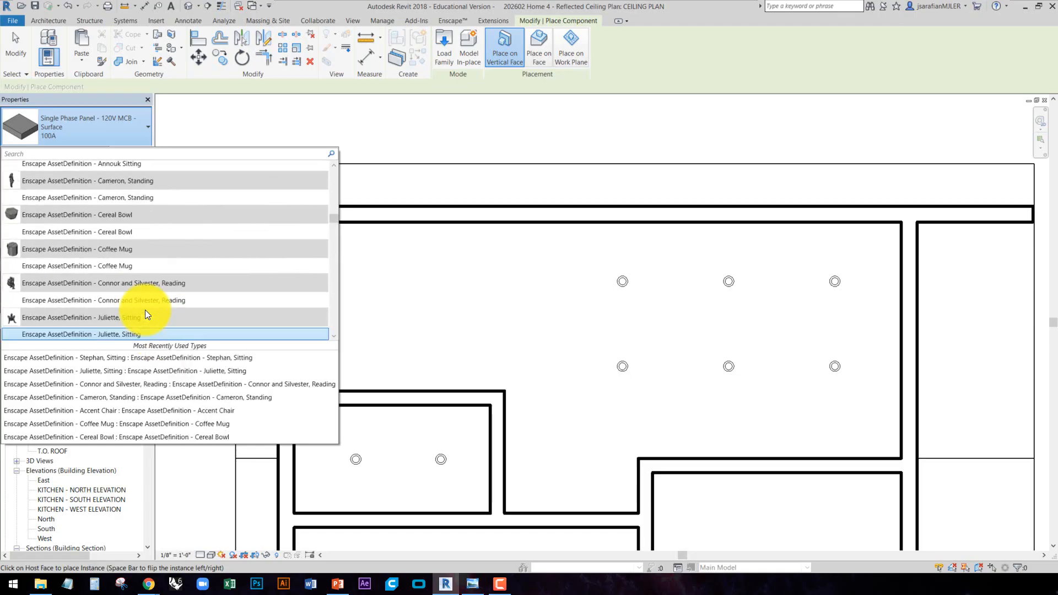
scroll(144, 310, "up", 10)
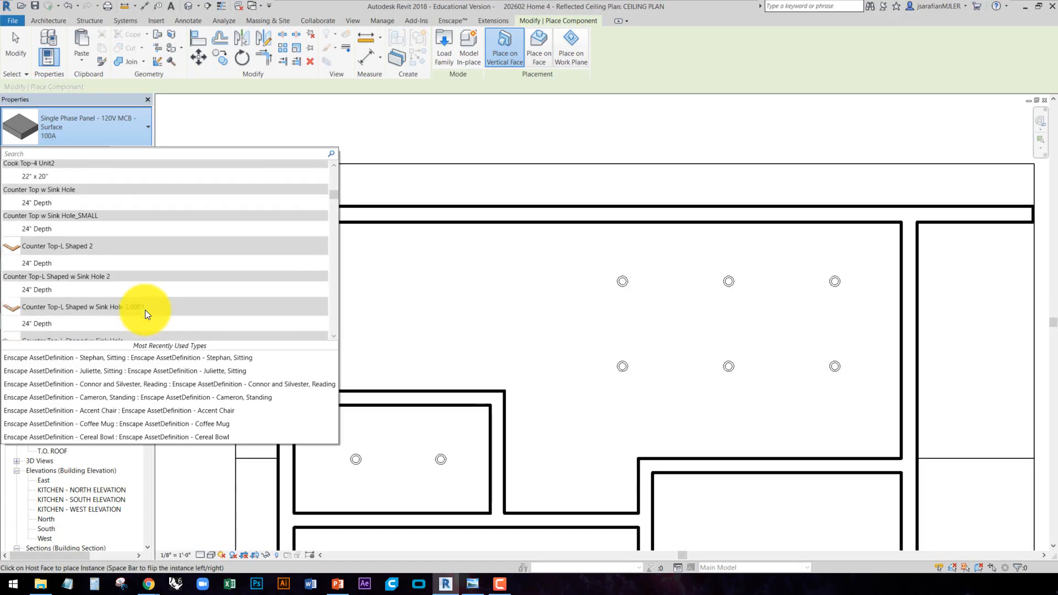
scroll(182, 297, "up", 6)
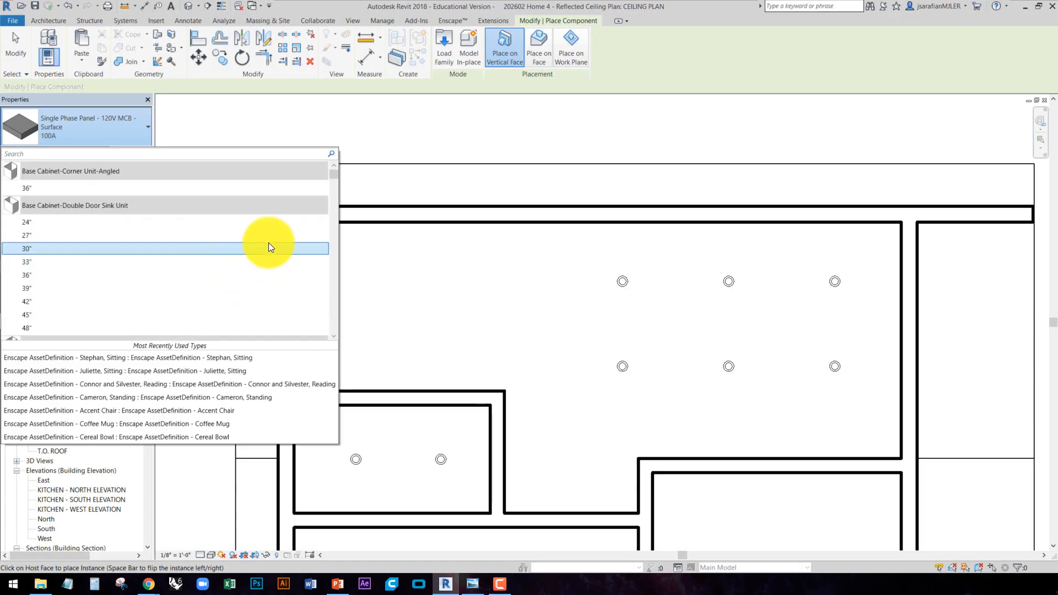
left_click_drag(332, 183, 324, 253)
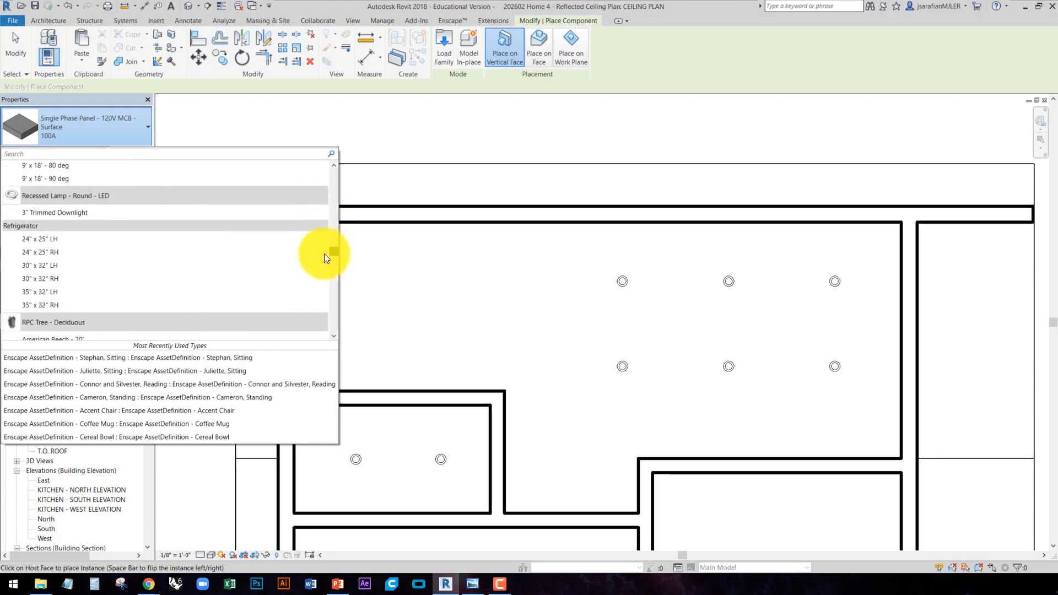
left_click(101, 213)
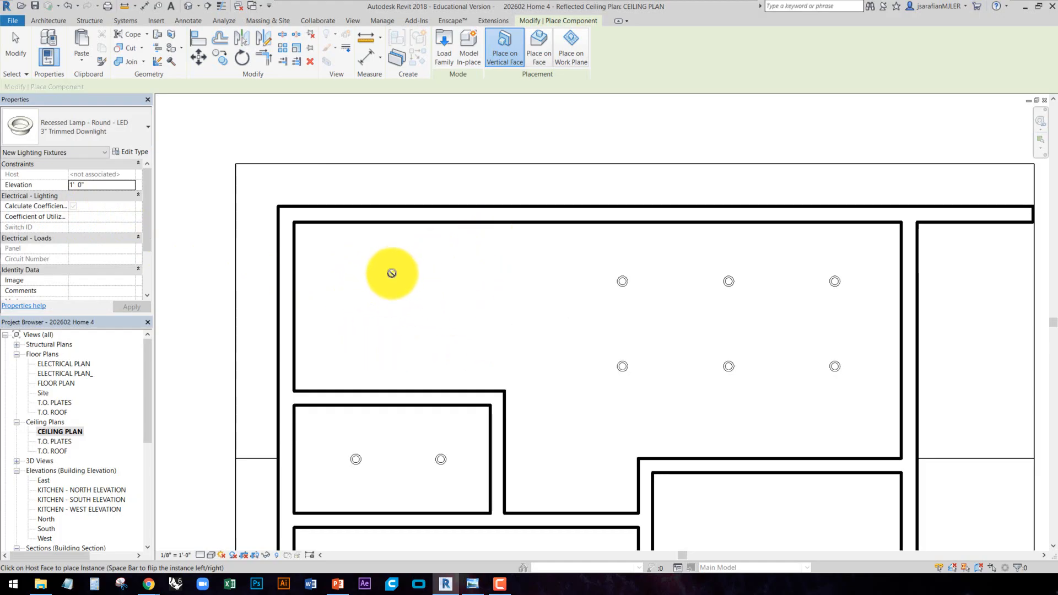
Set the placement to Place on Face and place one downlight on the kitchen ceiling near the room's upper-left corner
left_click(538, 51)
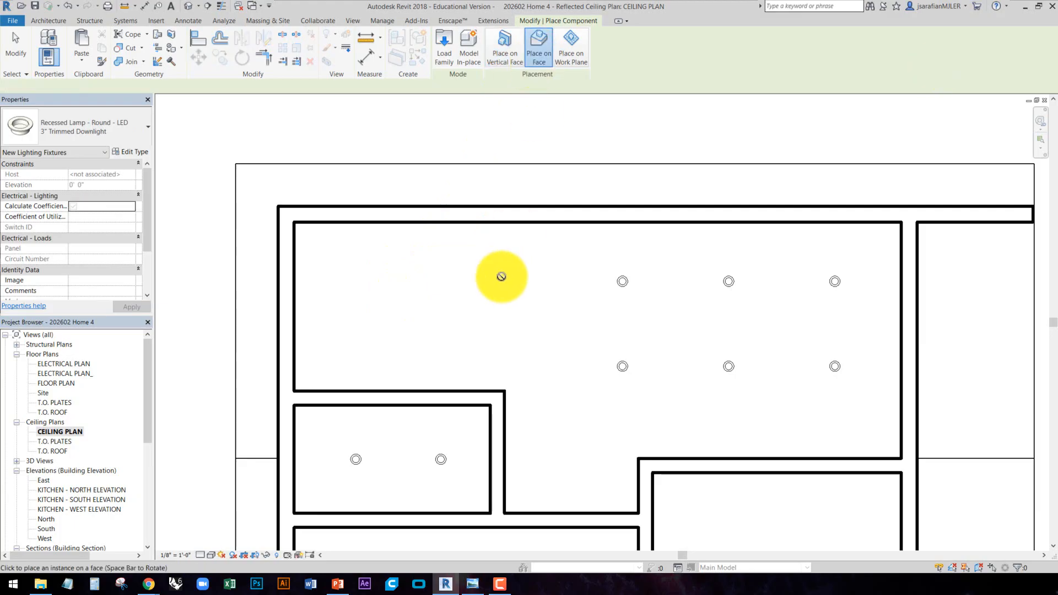
left_click(358, 281)
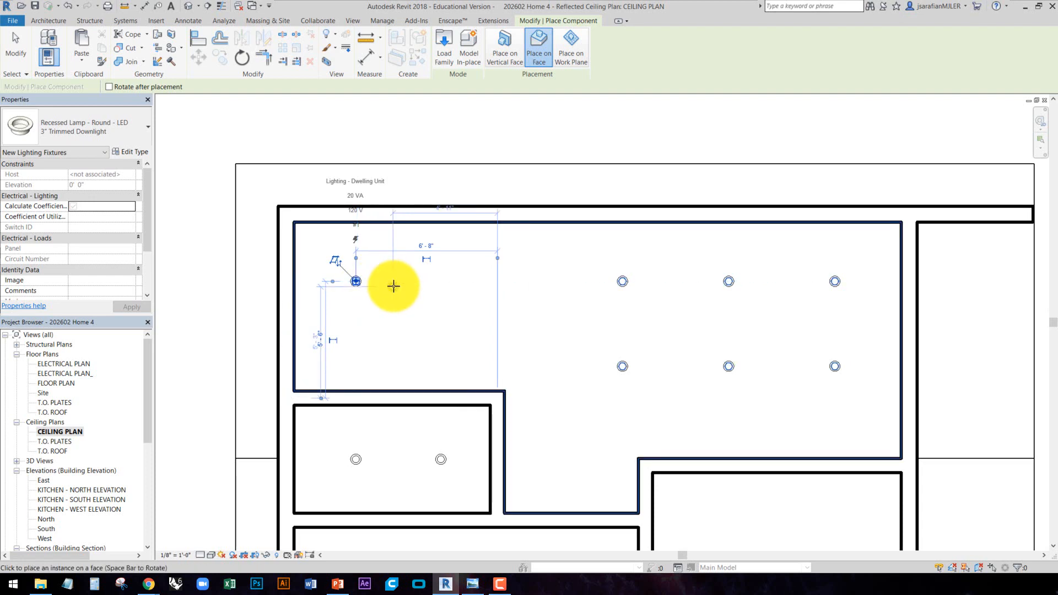
key("Escape")
key("Escape")
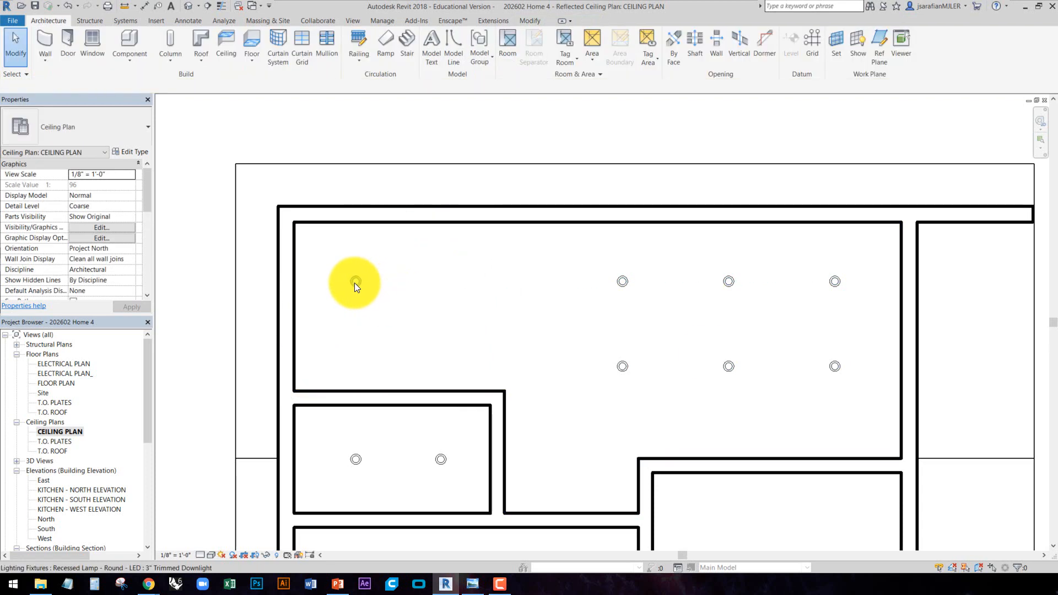
Array the new kitchen downlight horizontally to the right as 3 grouped items, using the Move To 2nd option
left_click(356, 282)
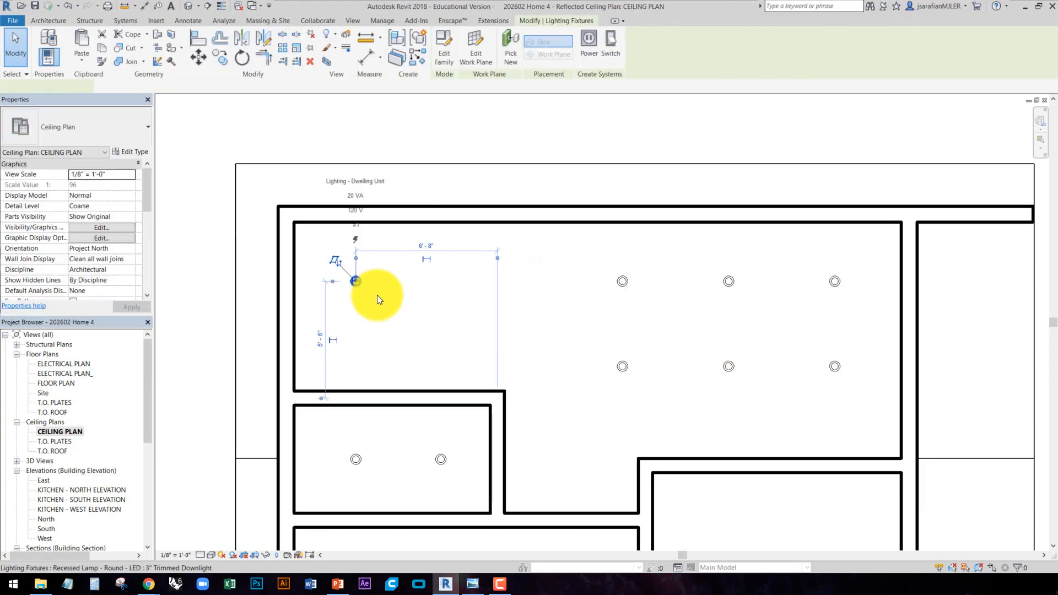
left_click(281, 47)
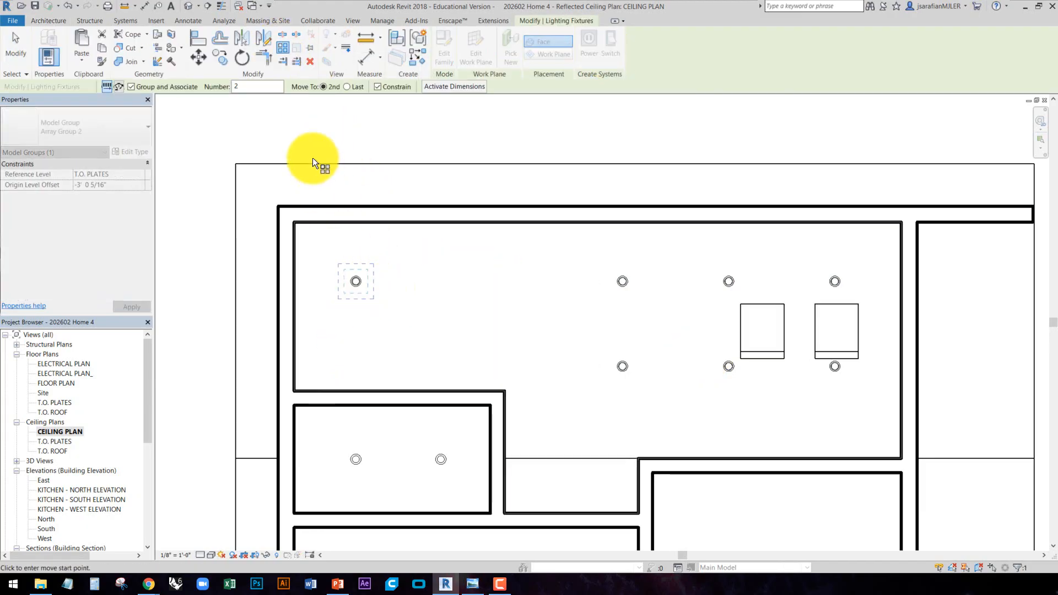
double_click(243, 87)
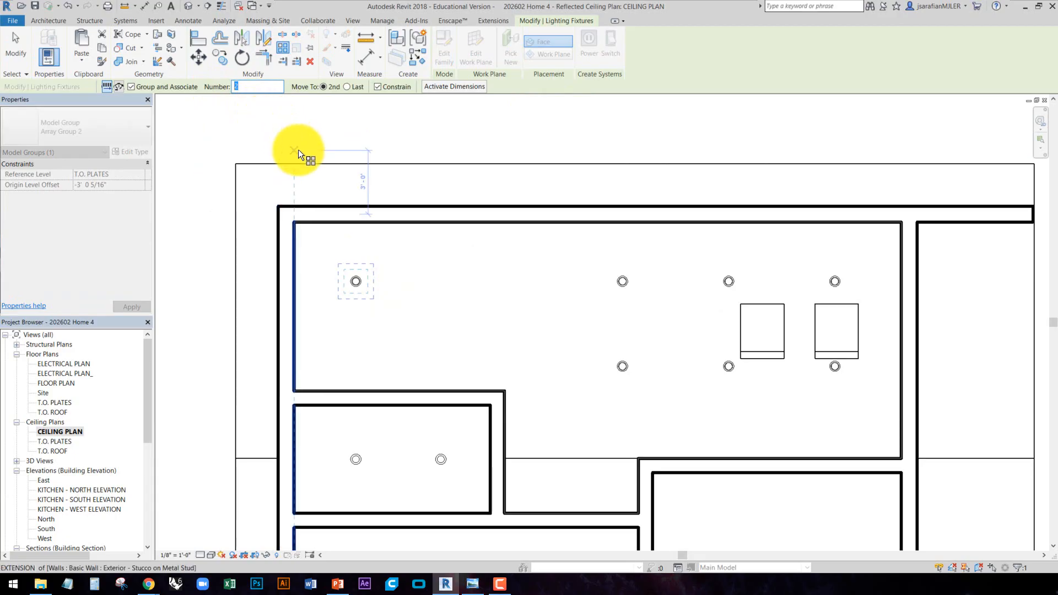
type("3")
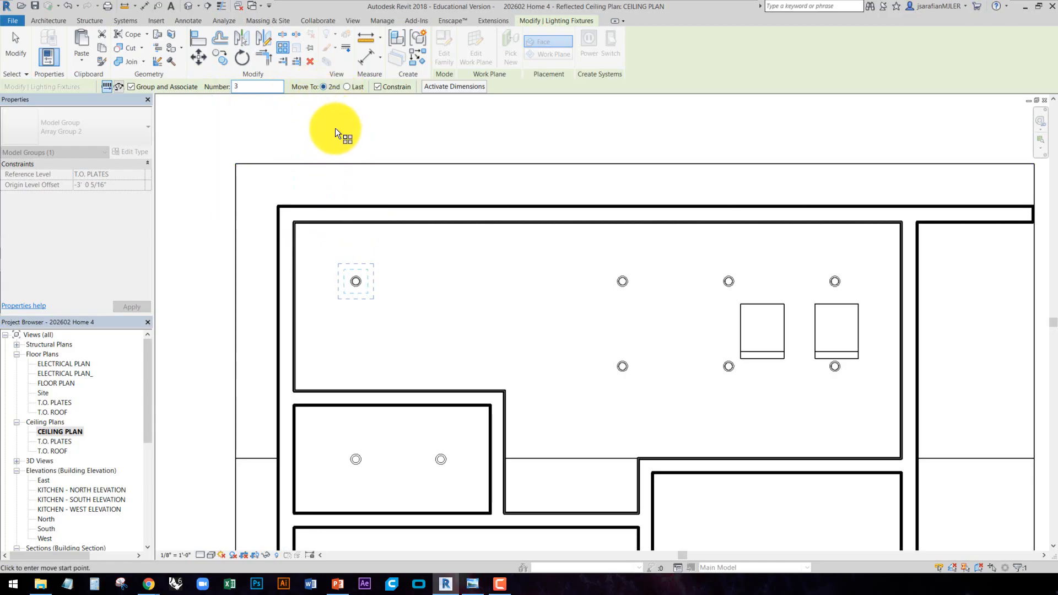
left_click(382, 323)
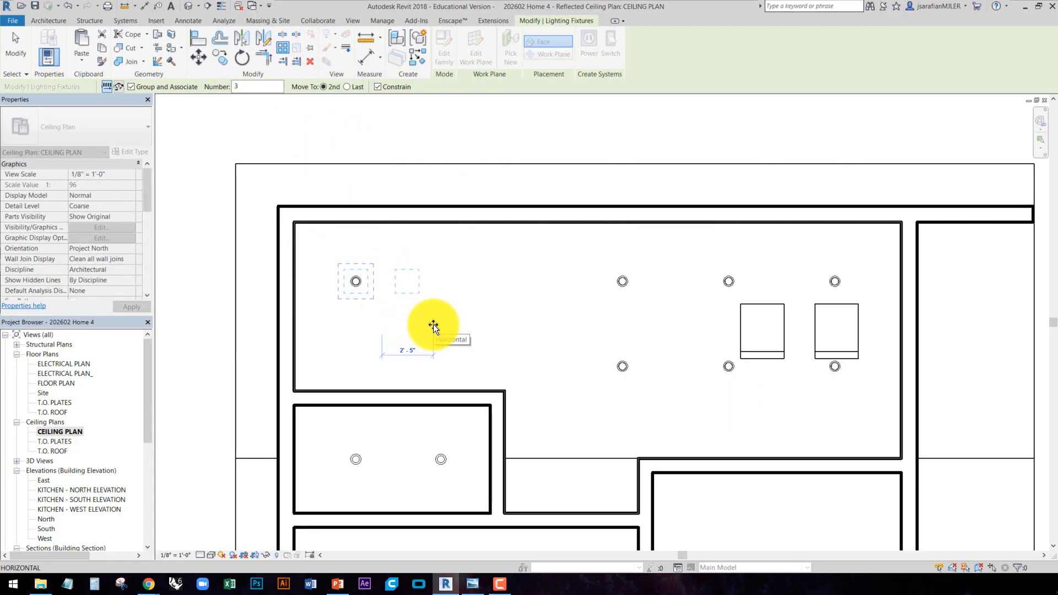
left_click(432, 323)
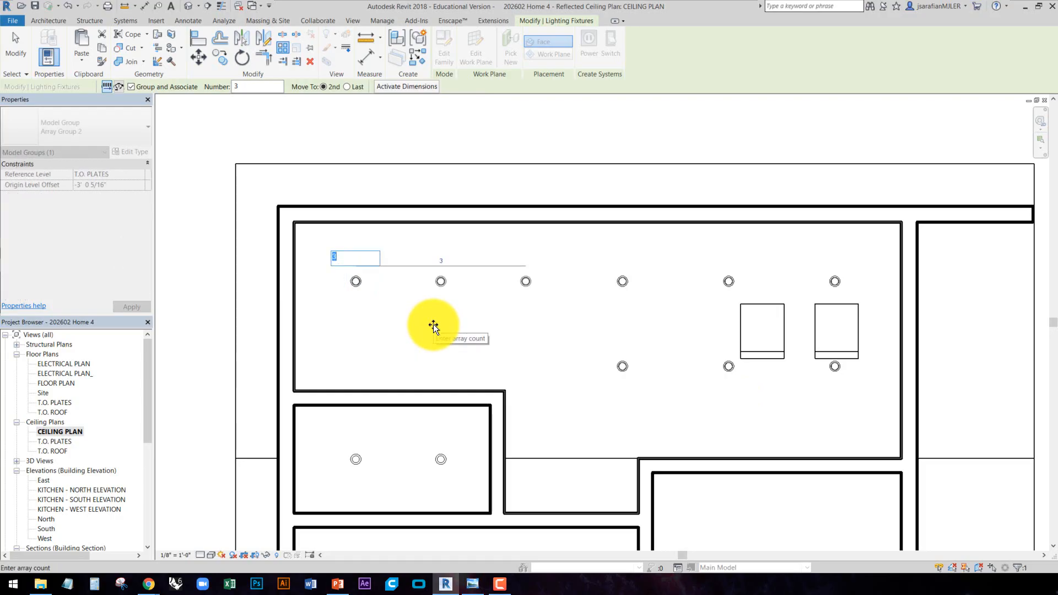
key("Return")
key("Escape")
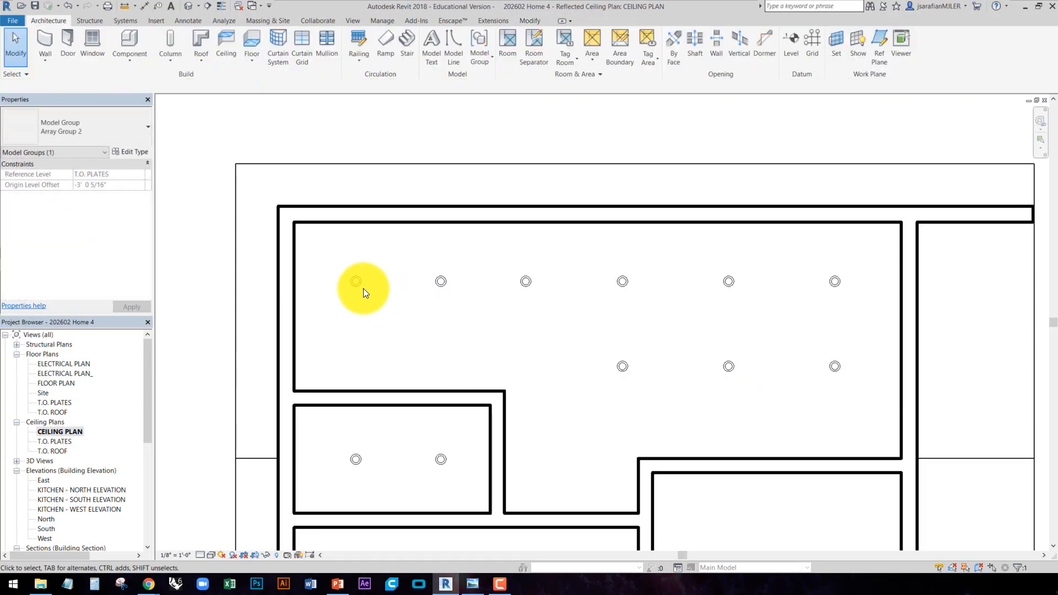
Copy the row of three kitchen downlights 4' straight down to form a second row
left_click_drag(325, 260, 553, 322)
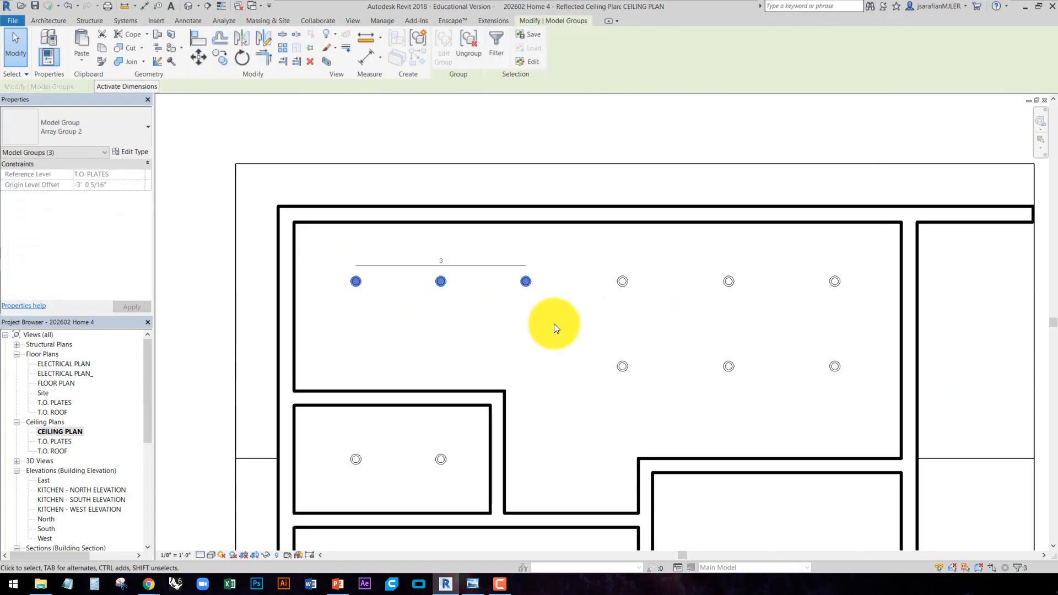
key("r")
key("o")
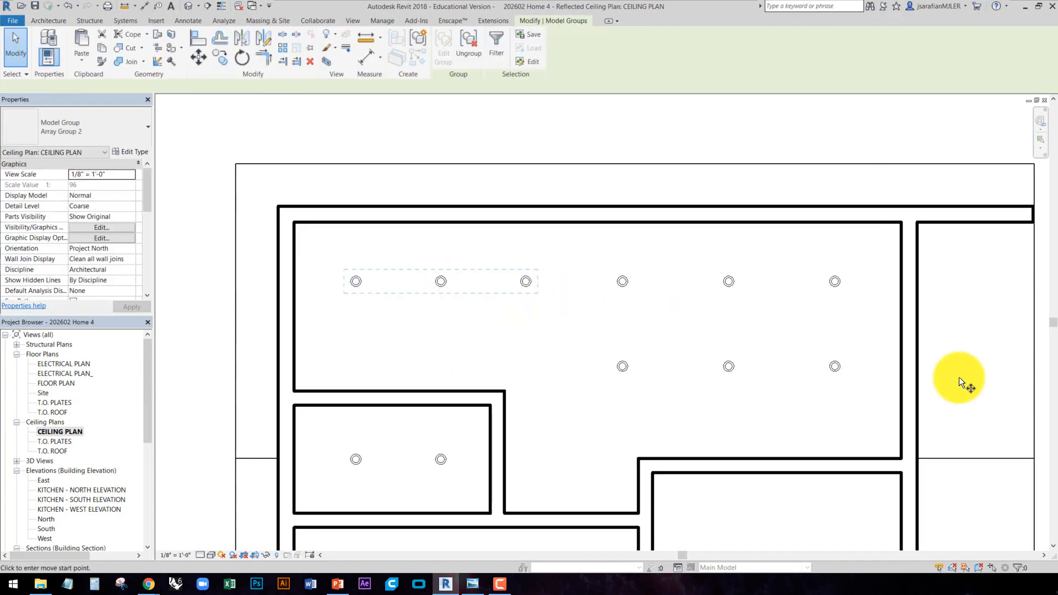
type("4'")
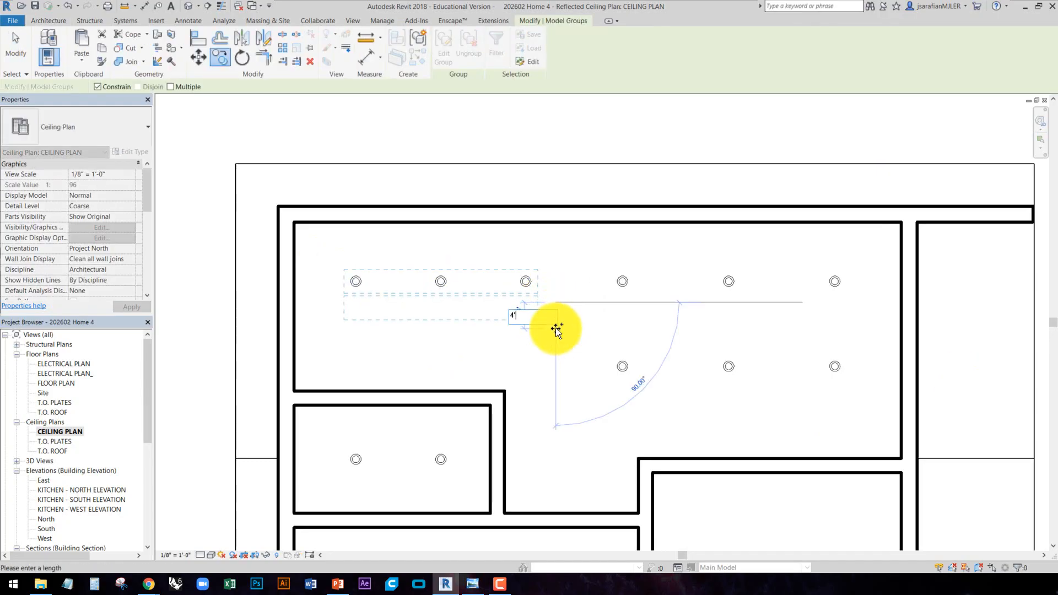
key("Return")
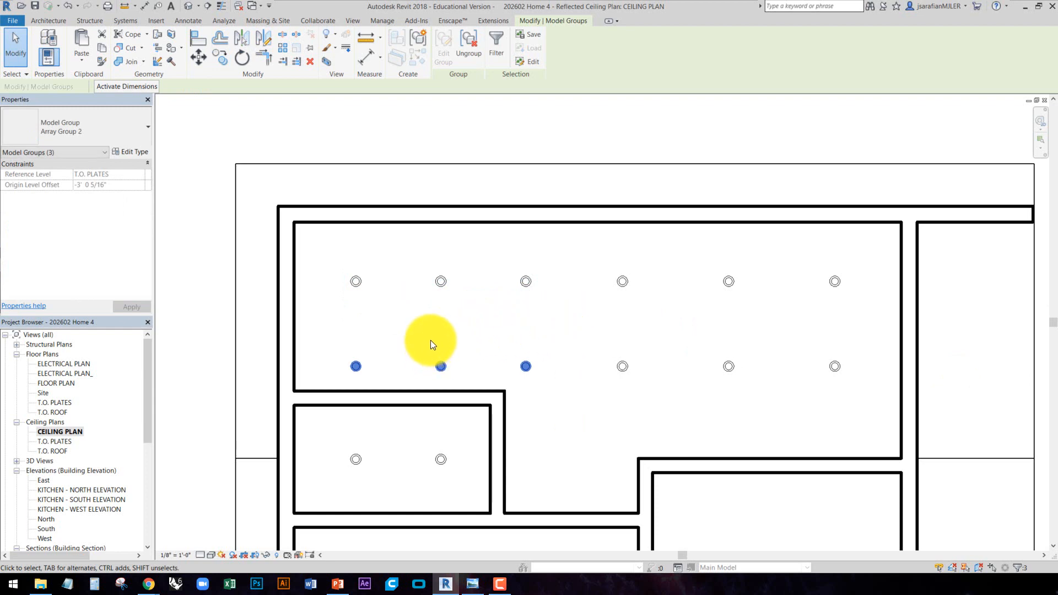
Move the copied lower row of three kitchen downlights 1' straight up
key("m")
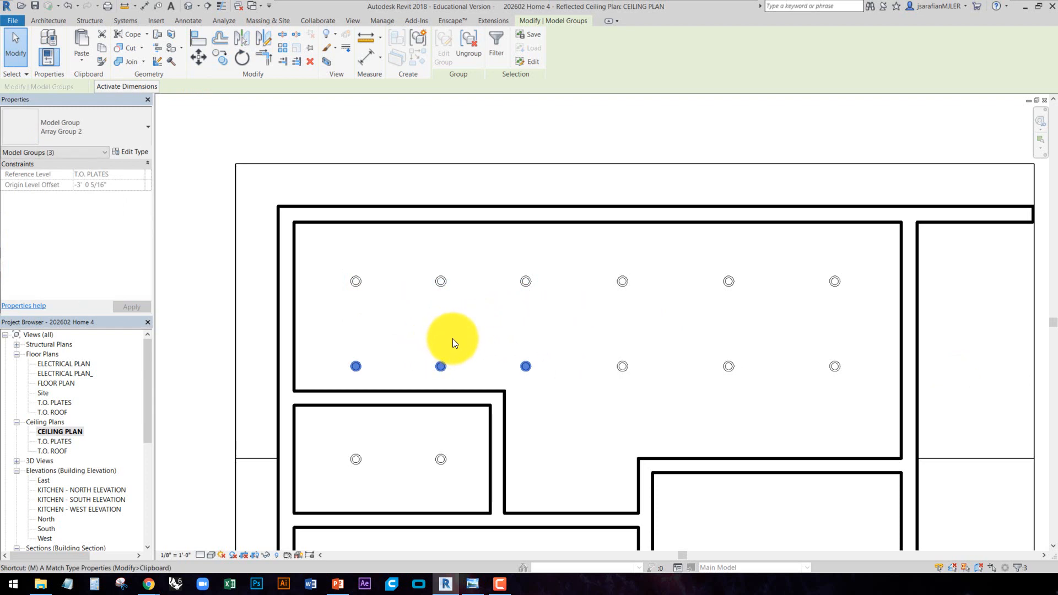
key("v")
left_click(517, 329)
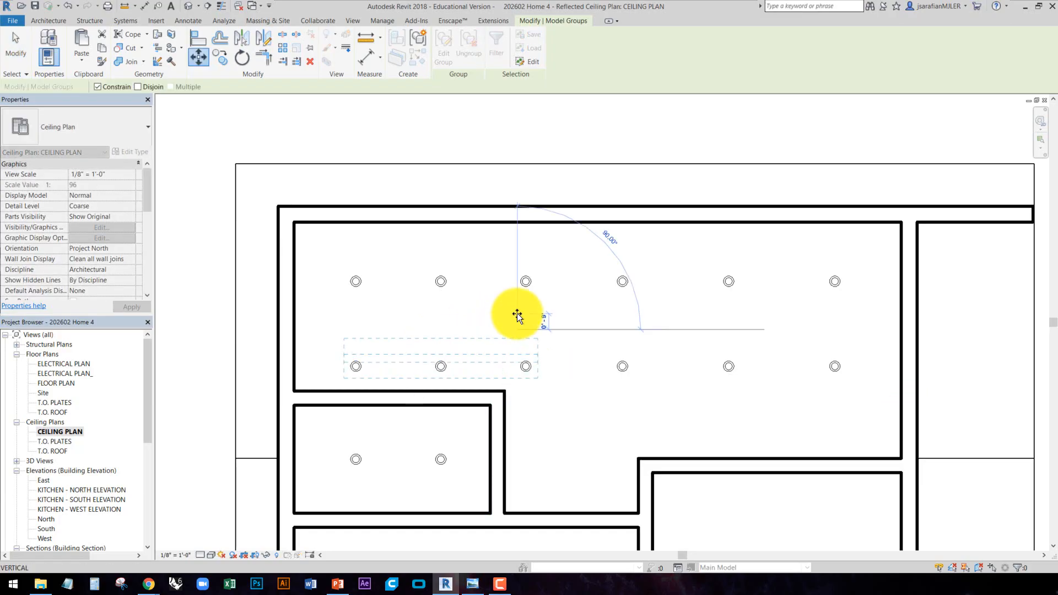
type("1")
key("Return")
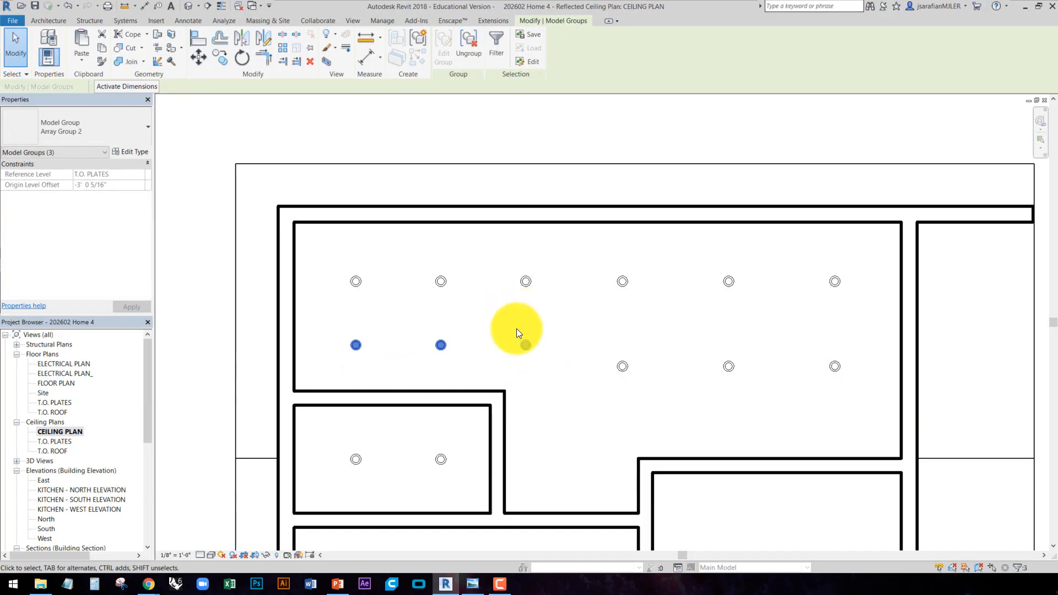
key("Escape")
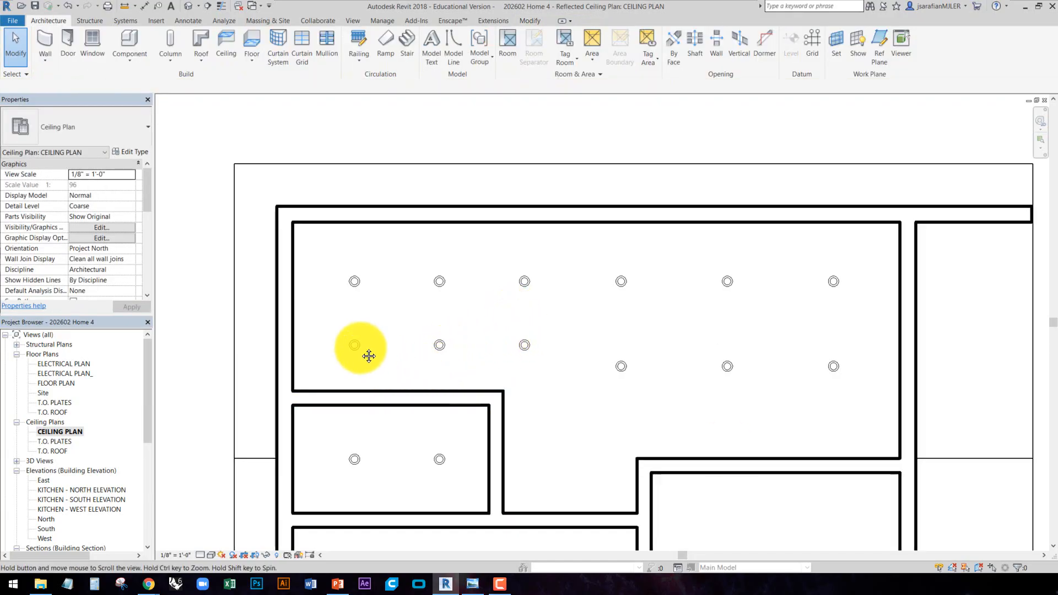
Open the ELECTRICAL PLAN floor plan view and check the two new rows of downlights in the kitchen
middle_click_drag(393, 349, 376, 329)
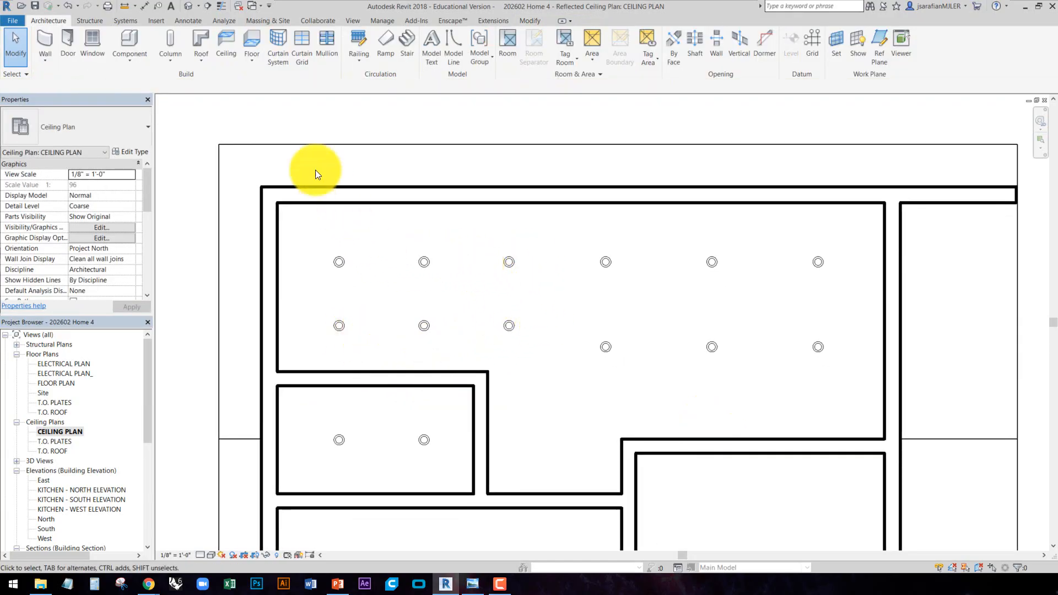
middle_click_drag(315, 193, 305, 233)
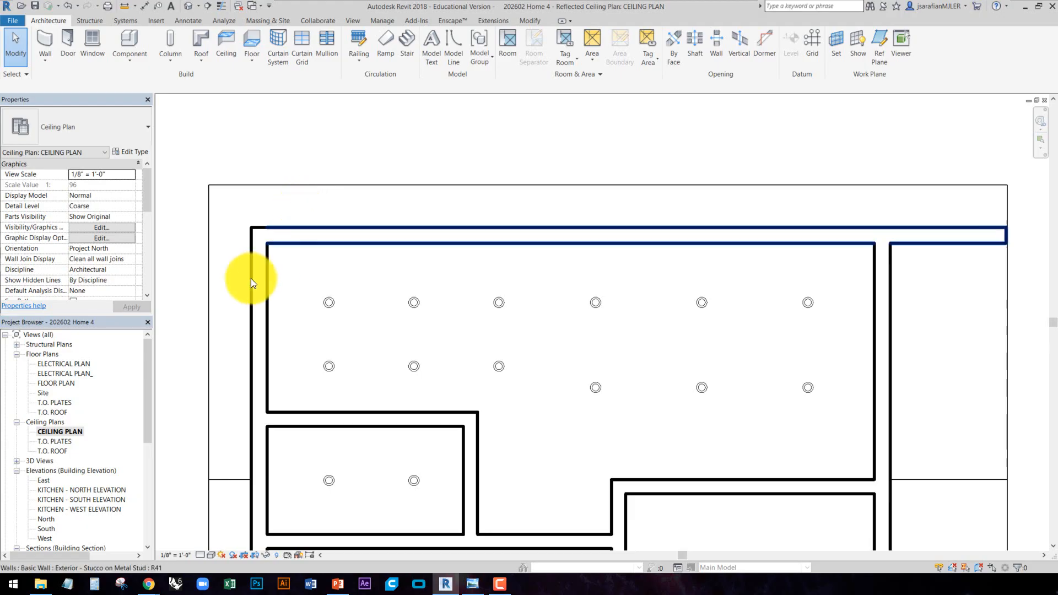
double_click(77, 365)
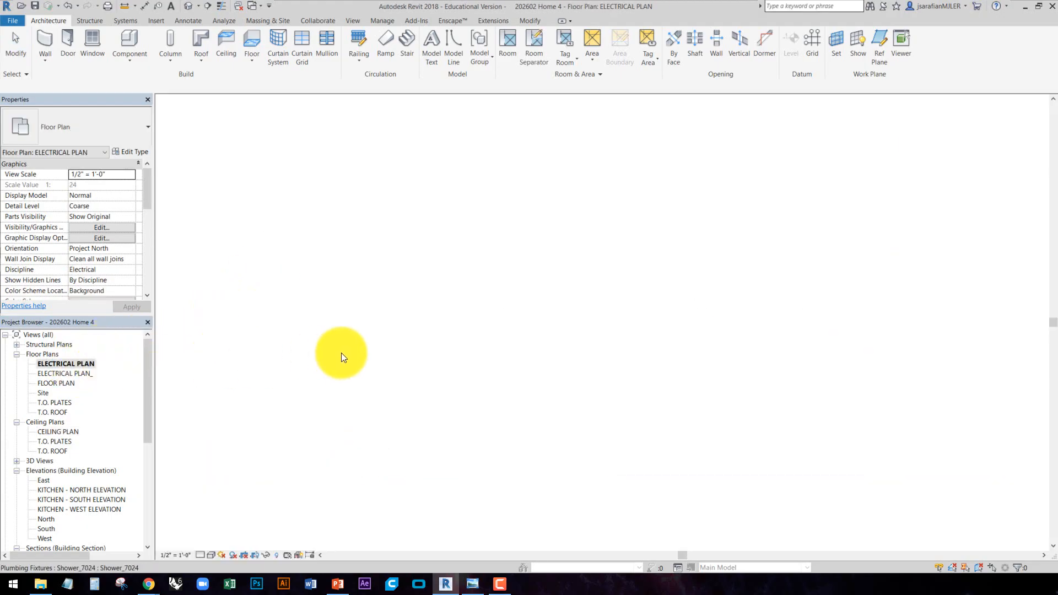
middle_click_drag(437, 222, 437, 276)
scroll(337, 210, "up", 4)
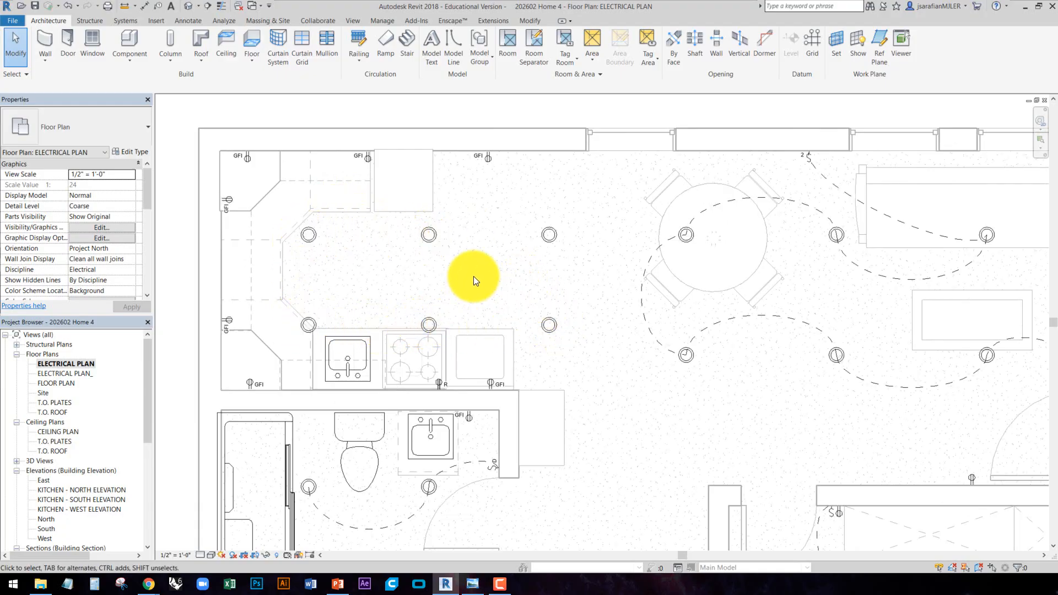
middle_click_drag(474, 276, 461, 327)
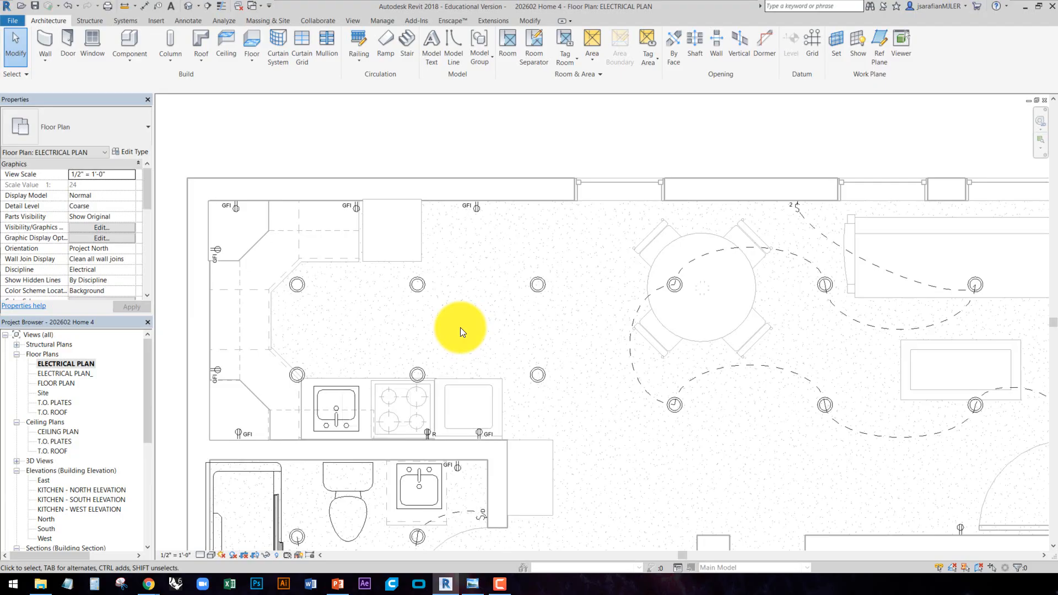
Browse the US Imperial family library to the Terminals folder within the Architectural electrical families
middle_click_drag(478, 148, 511, 177)
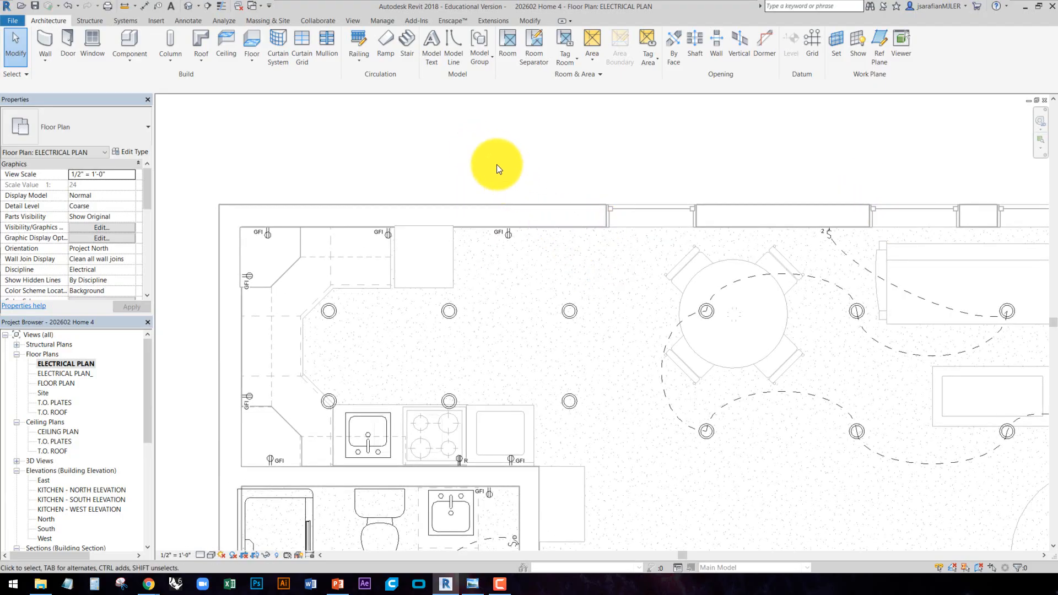
middle_click_drag(836, 204, 842, 229)
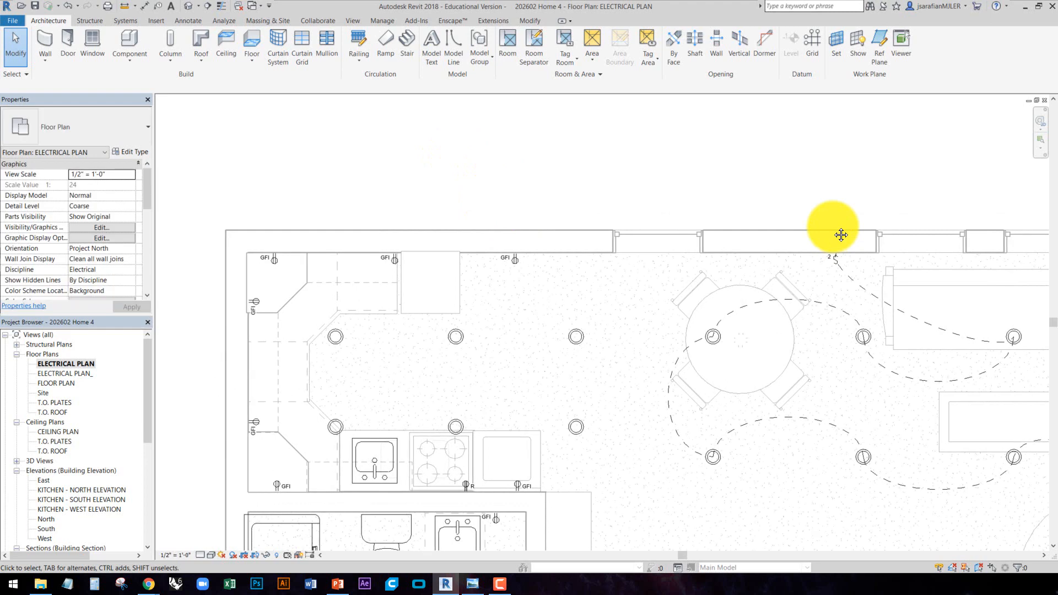
left_click(155, 21)
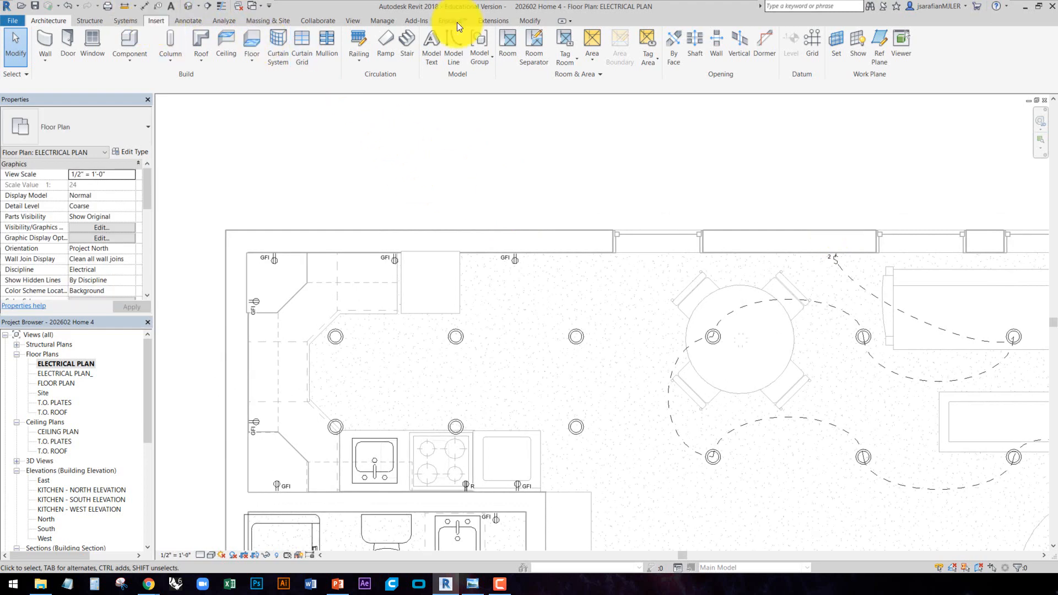
left_click(392, 57)
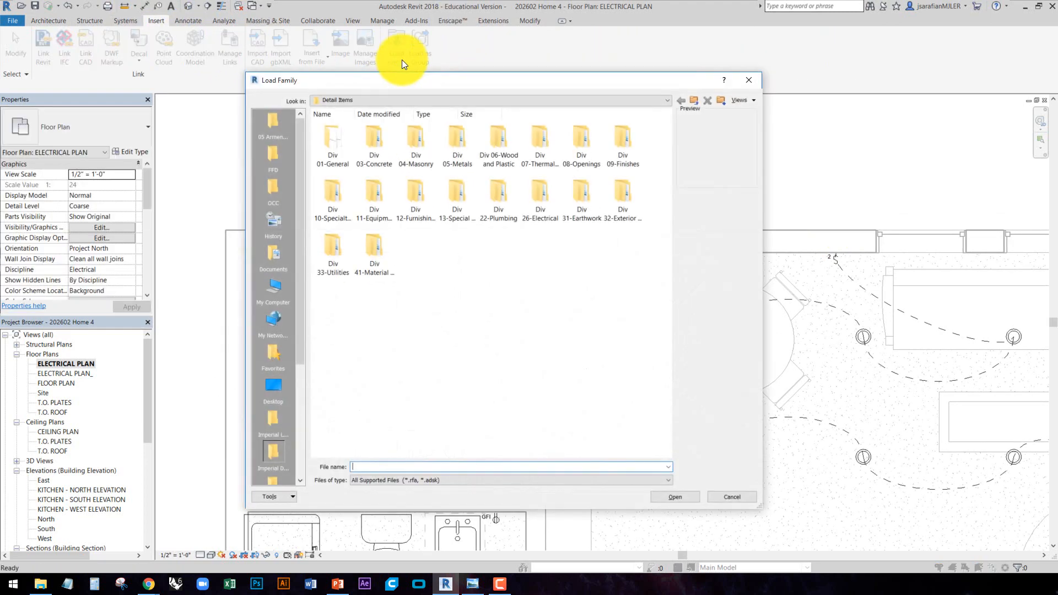
left_click(694, 101)
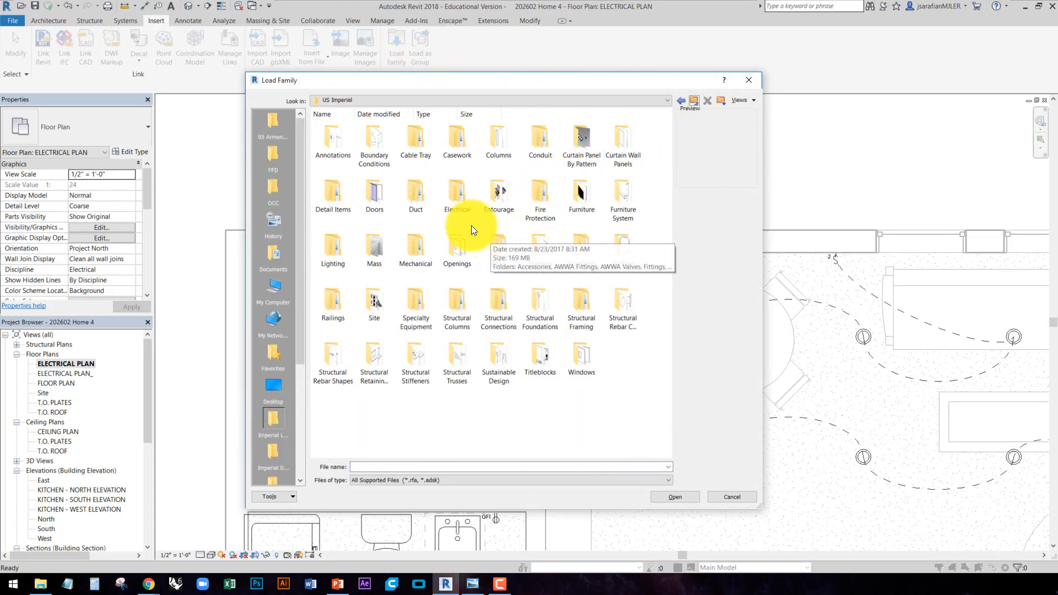
double_click(457, 196)
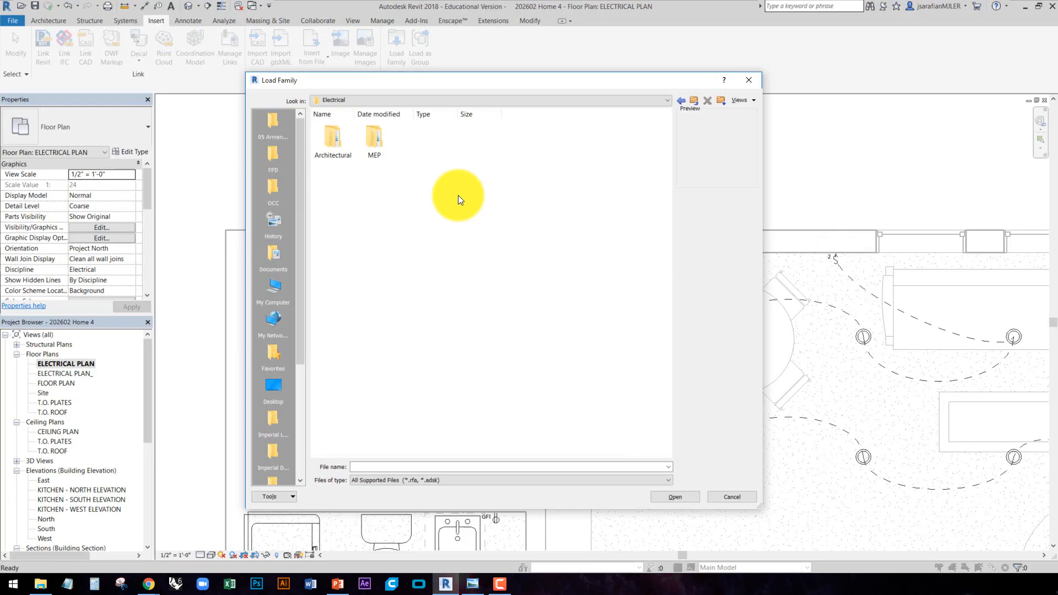
double_click(349, 143)
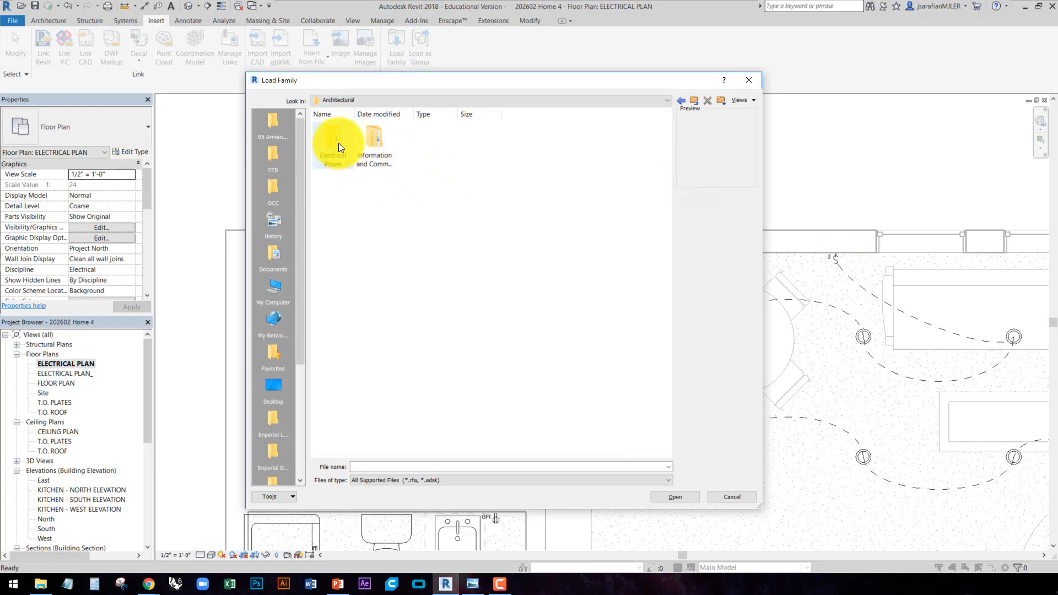
double_click(337, 150)
double_click(376, 145)
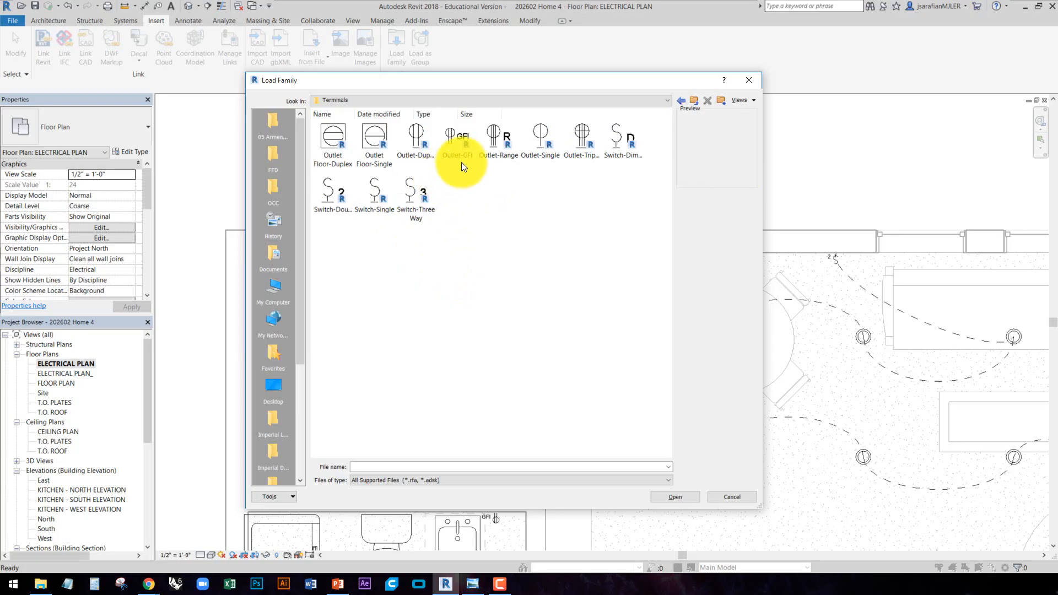
Load the Outlet-GFI, Outlet-Range, Switch-Dimmer, Switch-Single and Switch-Double families into the project
left_click(451, 145)
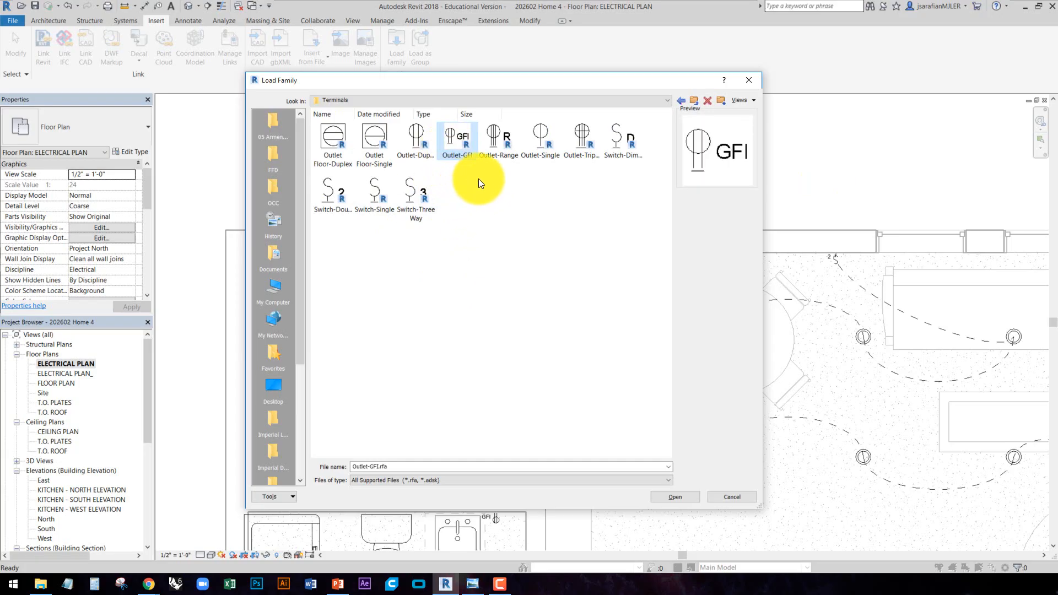
left_click(498, 129)
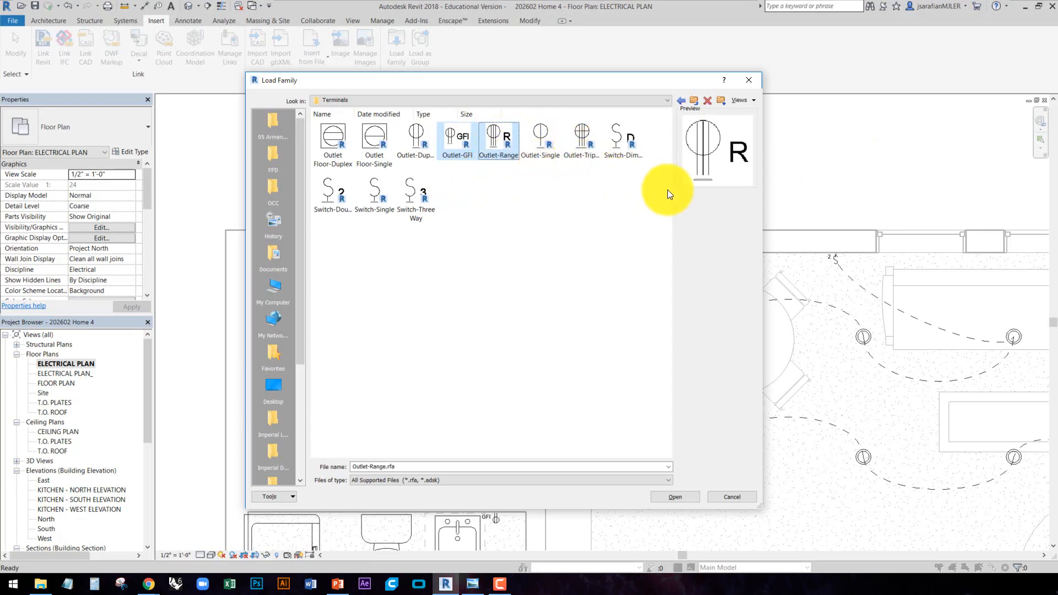
left_click(619, 144, "ctrl")
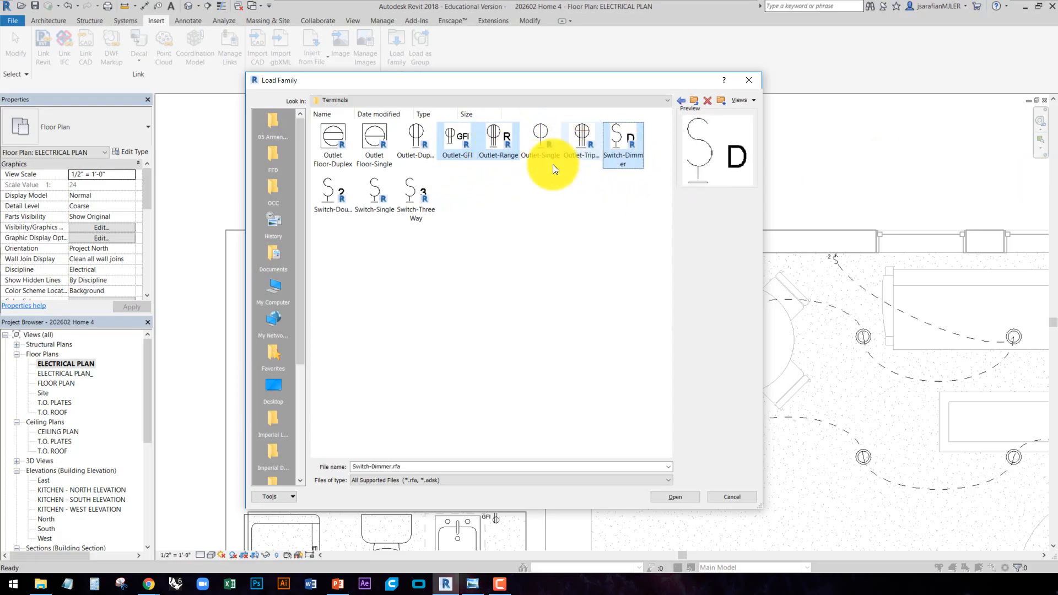
left_click(362, 203, "ctrl")
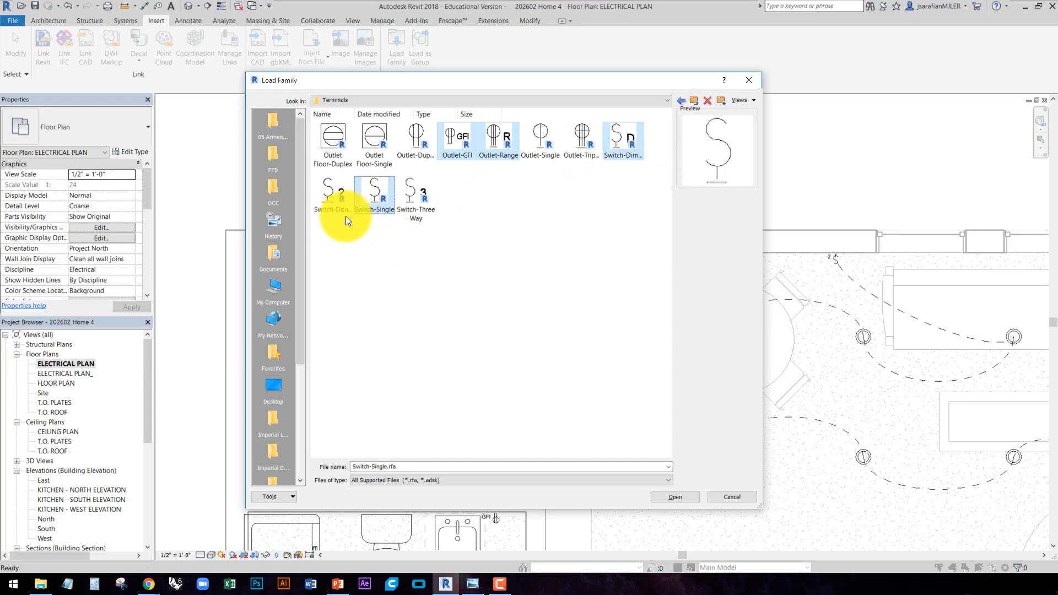
left_click(333, 196, "ctrl")
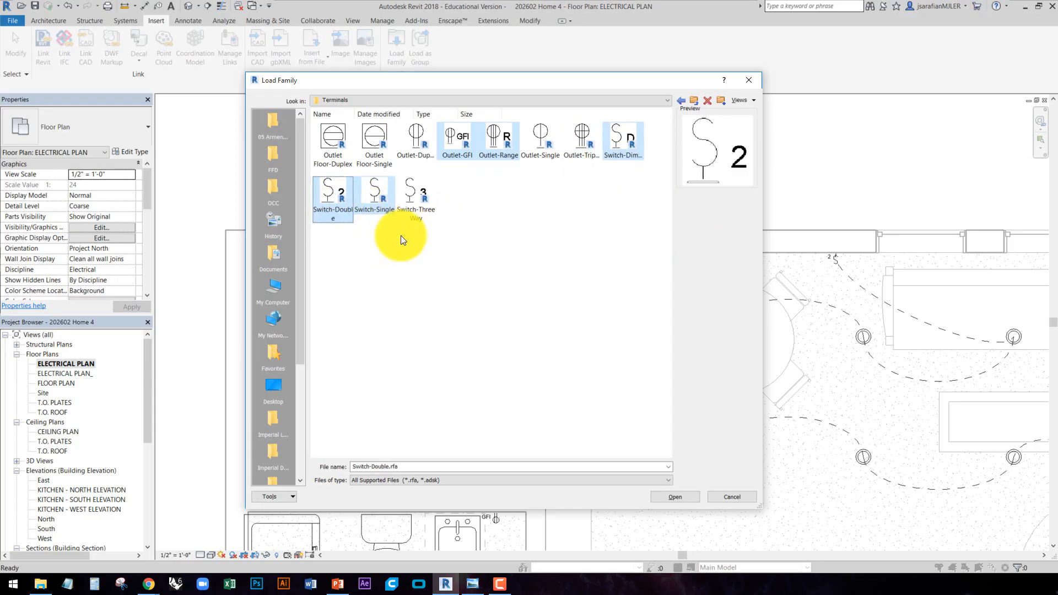
left_click(683, 496)
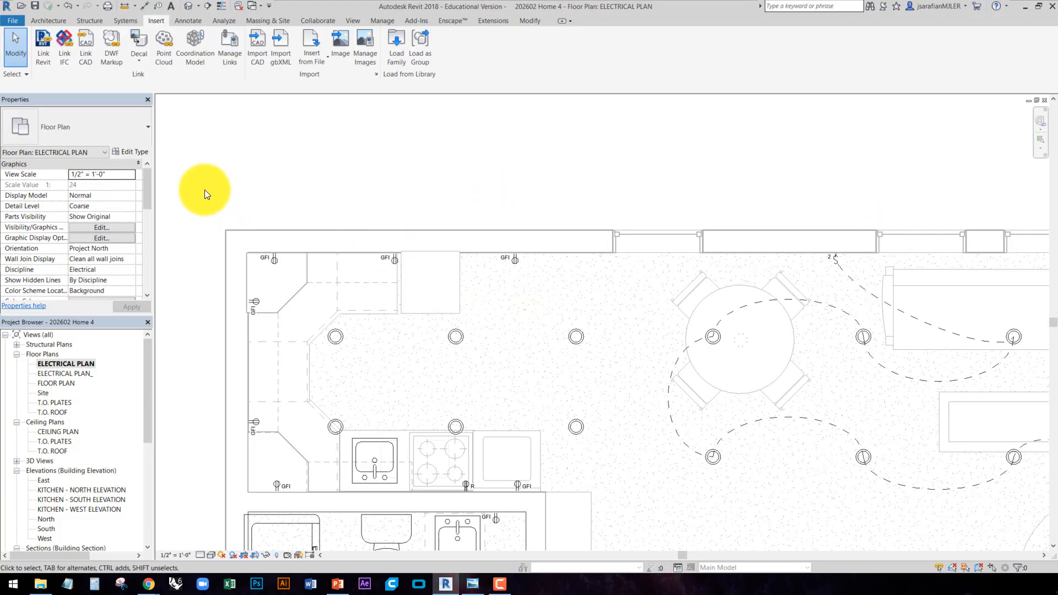
Place a Switch-Dimmer component on the kitchen's upper wall, between the GFI outlet and the window, about 2'-5" from the window's centre
left_click(51, 22)
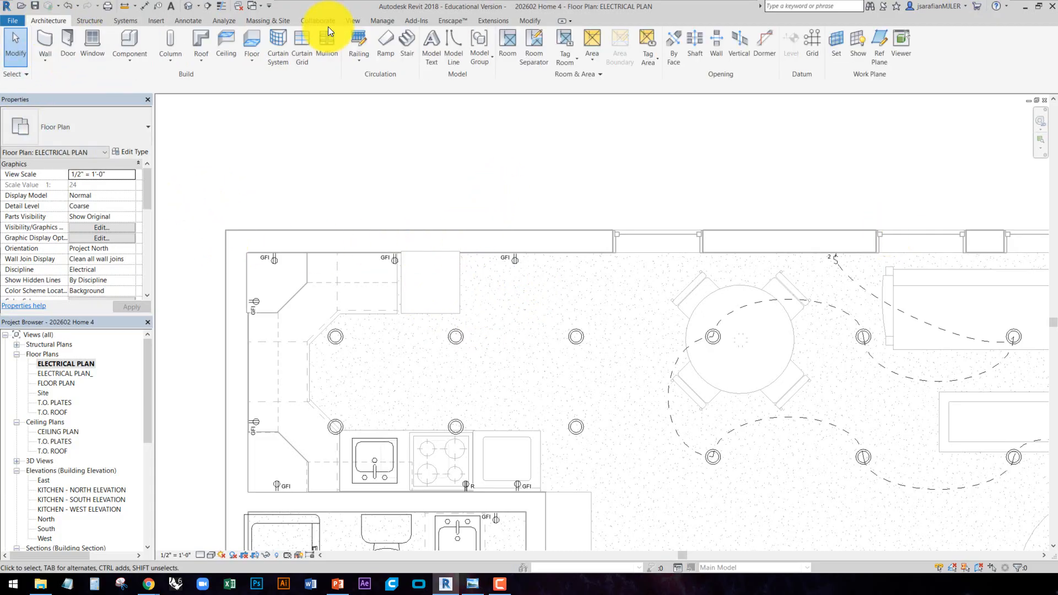
left_click(123, 39)
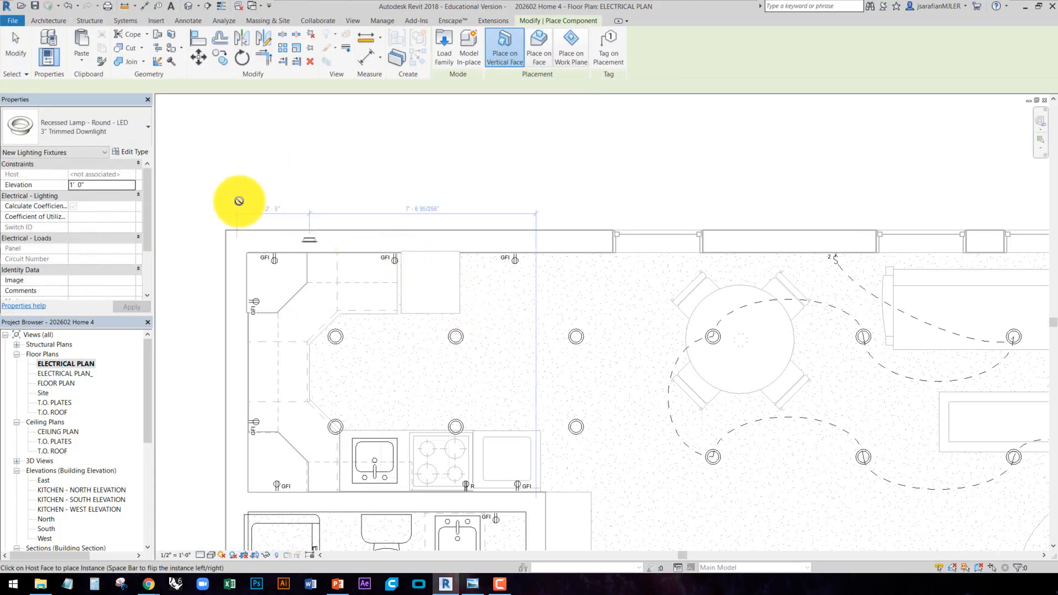
left_click(95, 128)
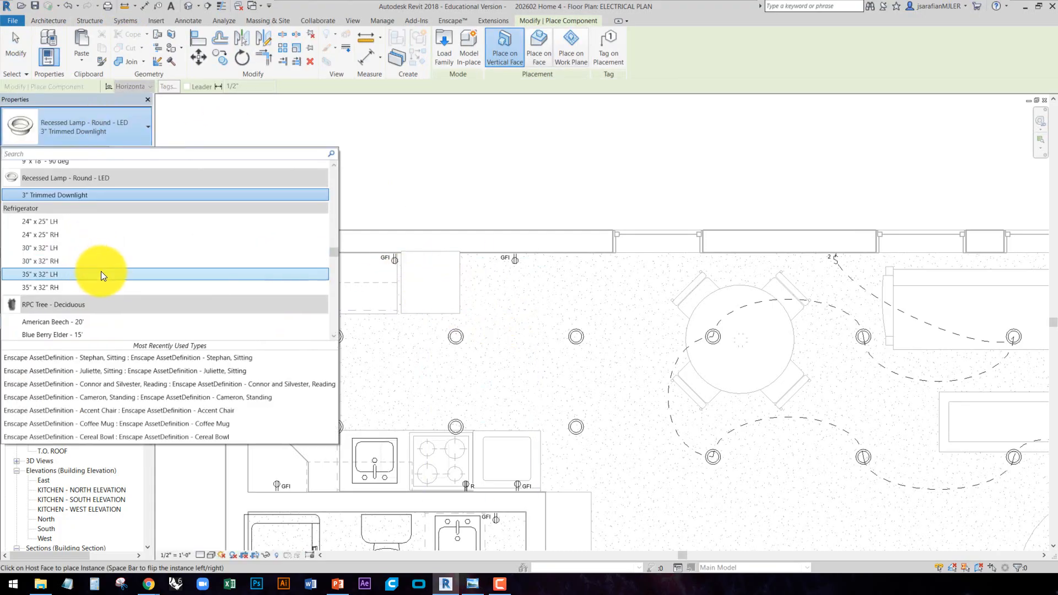
scroll(101, 273, "up", 8)
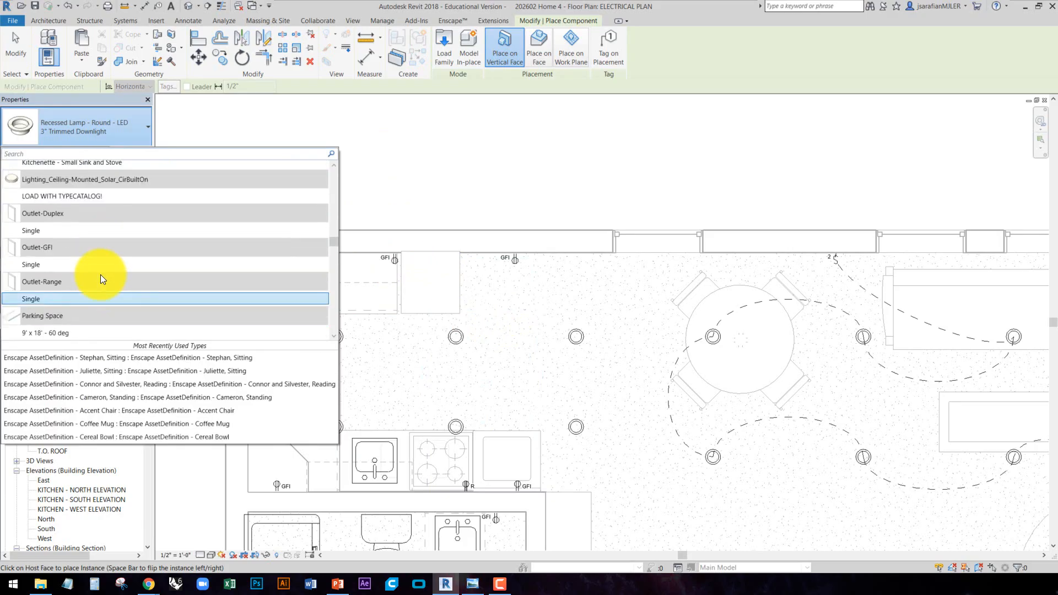
scroll(114, 254, "down", 1)
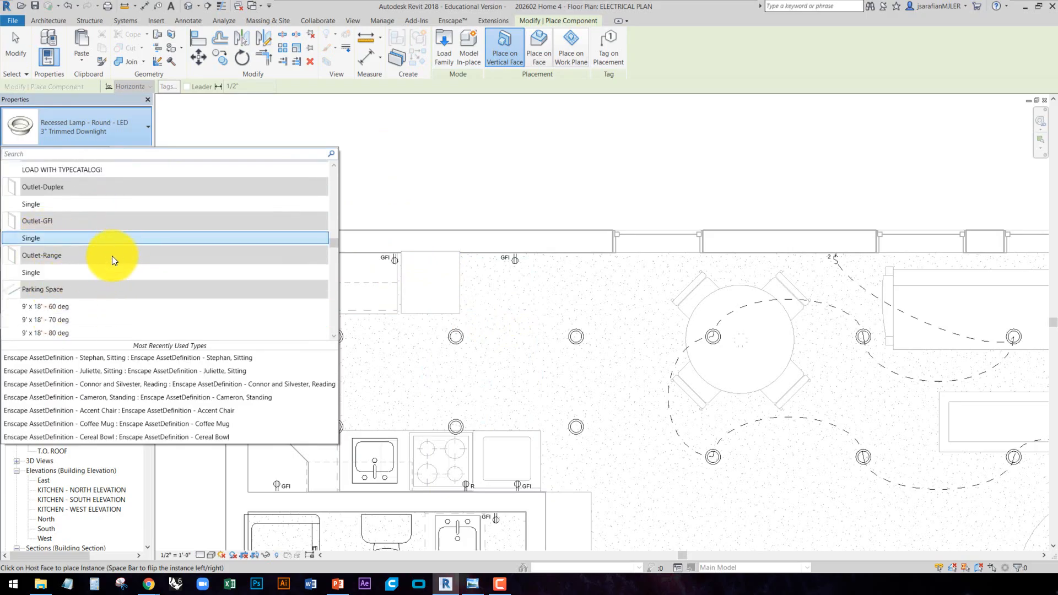
scroll(87, 248, "up", 1)
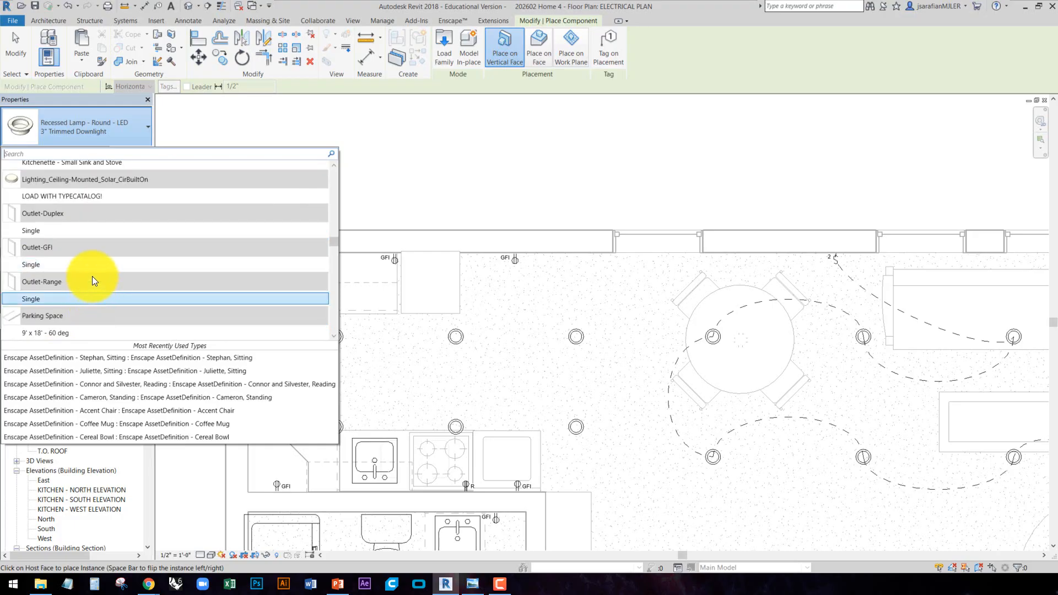
scroll(93, 279, "down", 1)
scroll(117, 257, "up", 5)
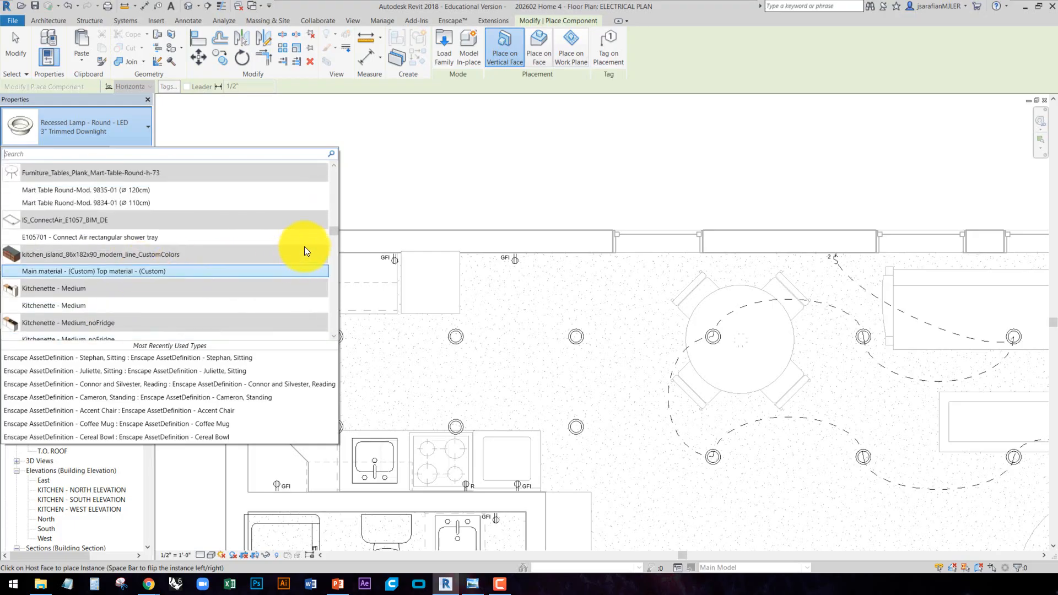
left_click_drag(336, 231, 332, 283)
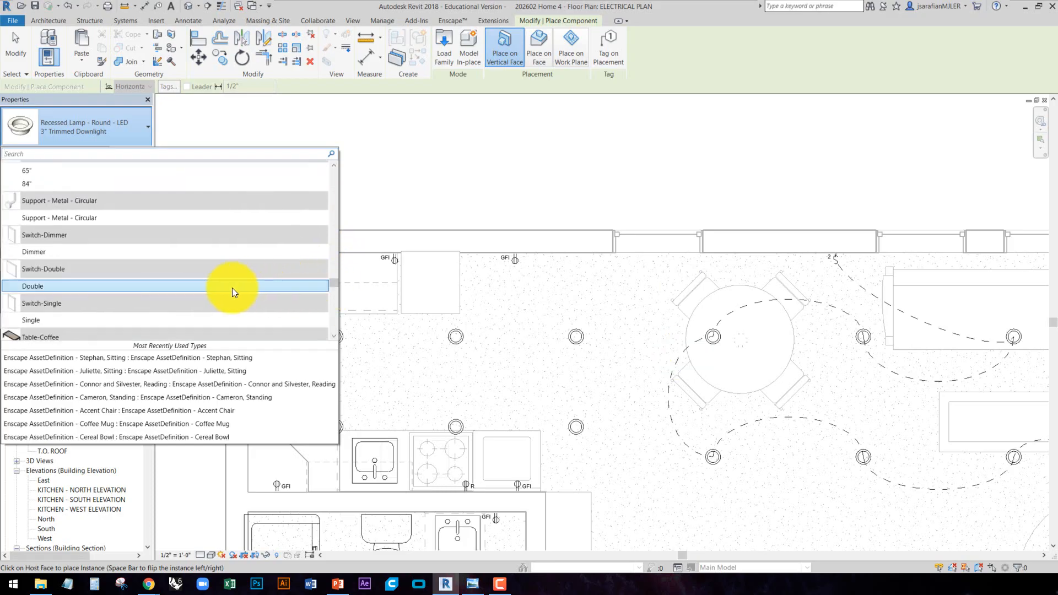
left_click(38, 251)
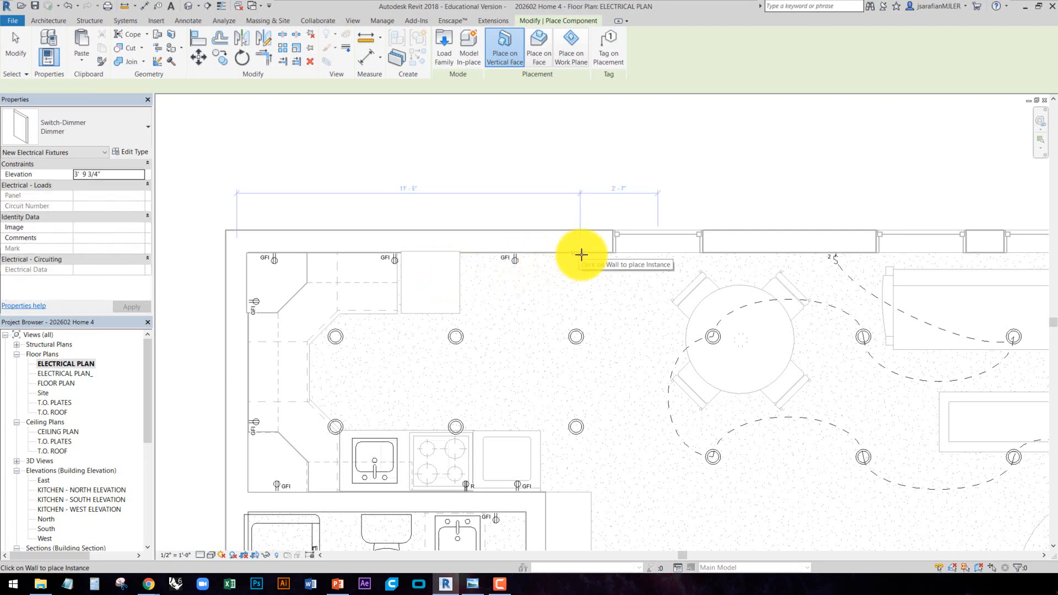
scroll(583, 253, "up", 5)
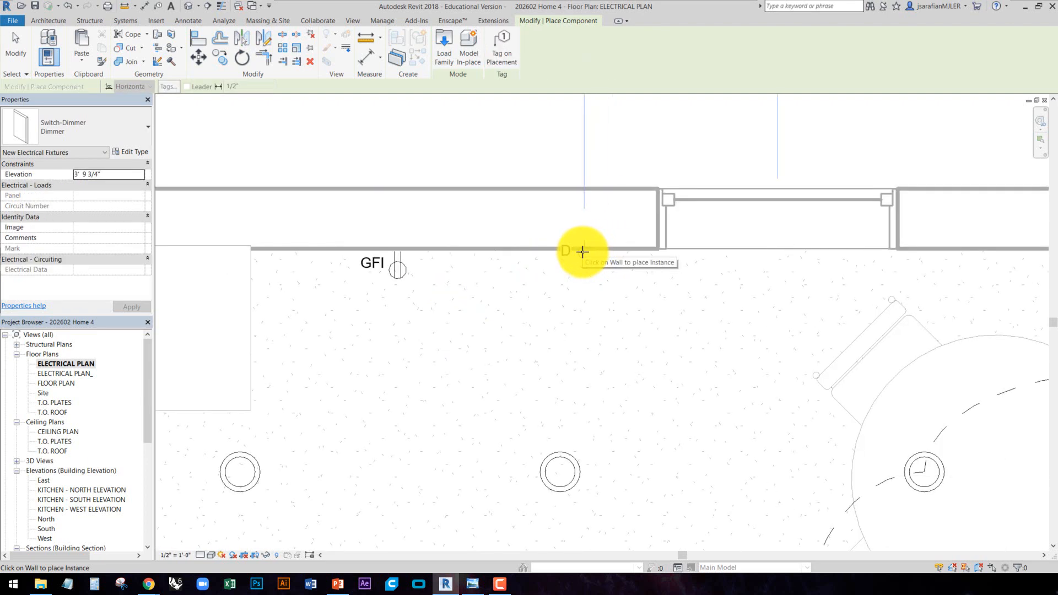
left_click(583, 252)
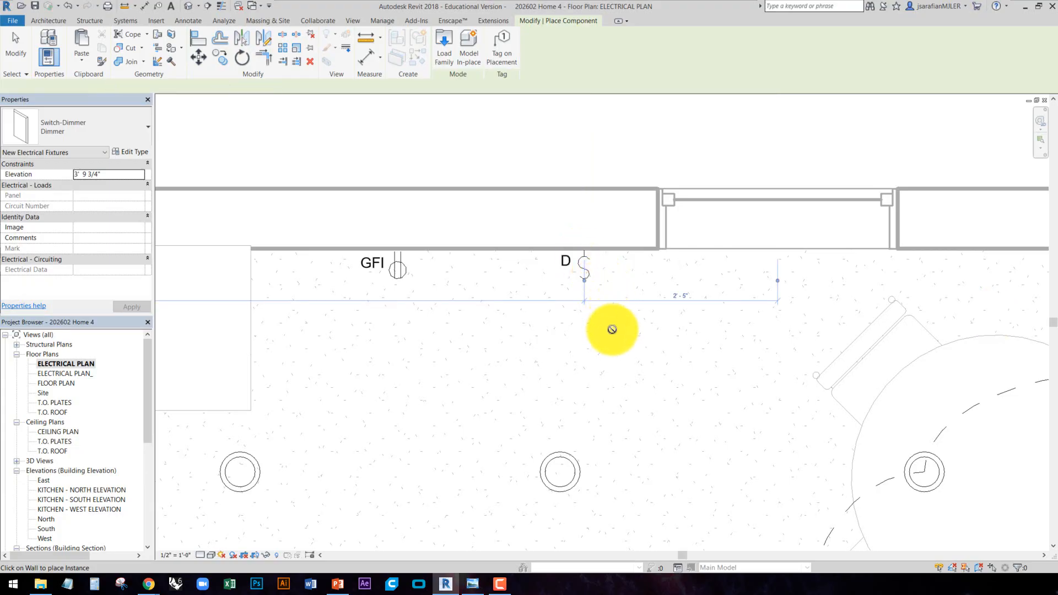
key("Escape")
key("Escape")
Set up a detail line near the kitchen dimmer switch using the Partial Ellipse shape and the DASHED LINE style
middle_click_drag(443, 346, 502, 261)
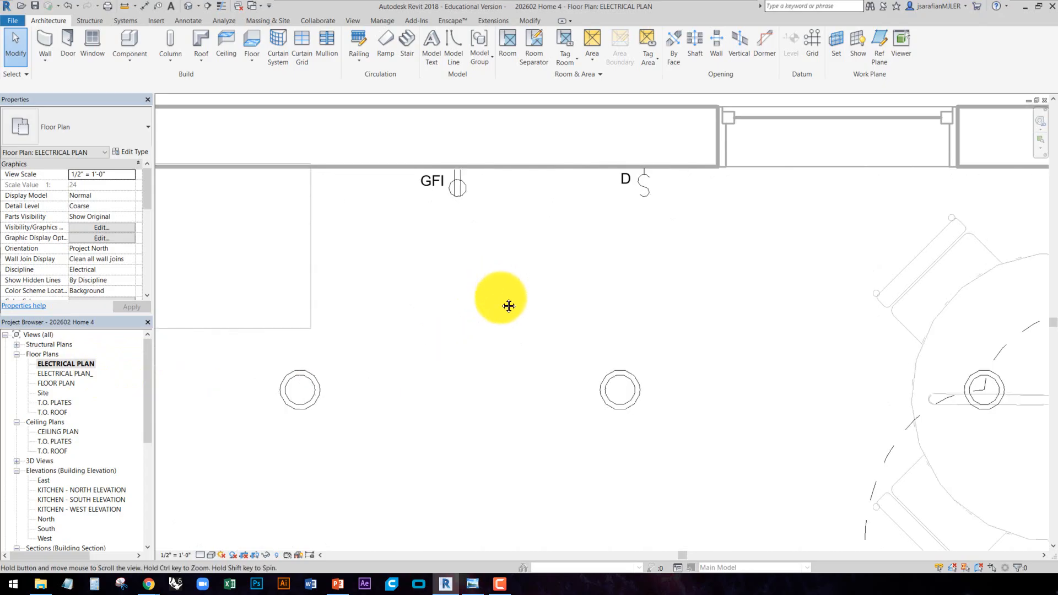
middle_click_drag(507, 303, 498, 284)
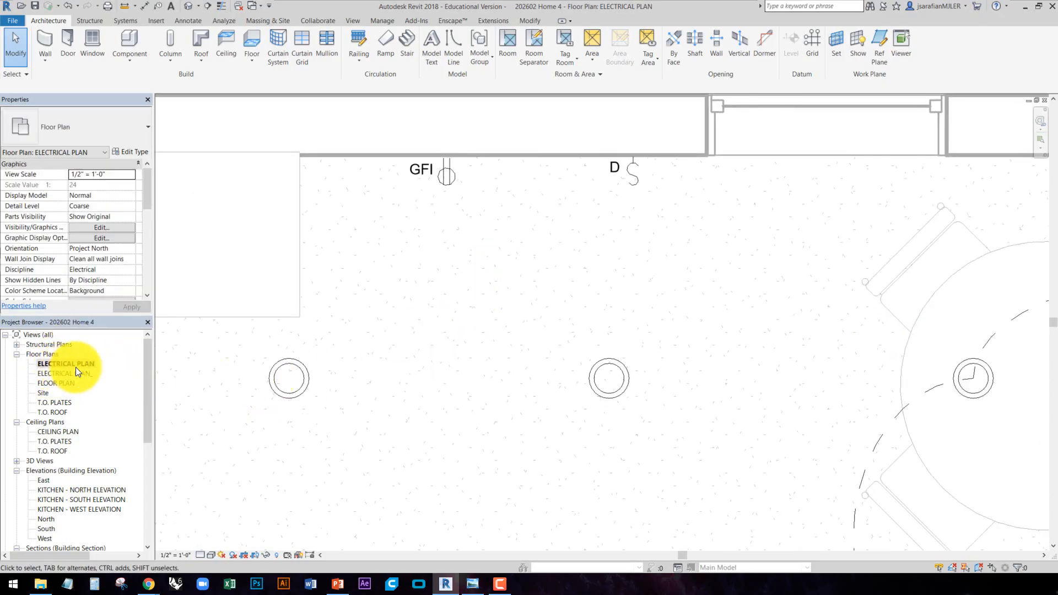
scroll(616, 240, "down", 3)
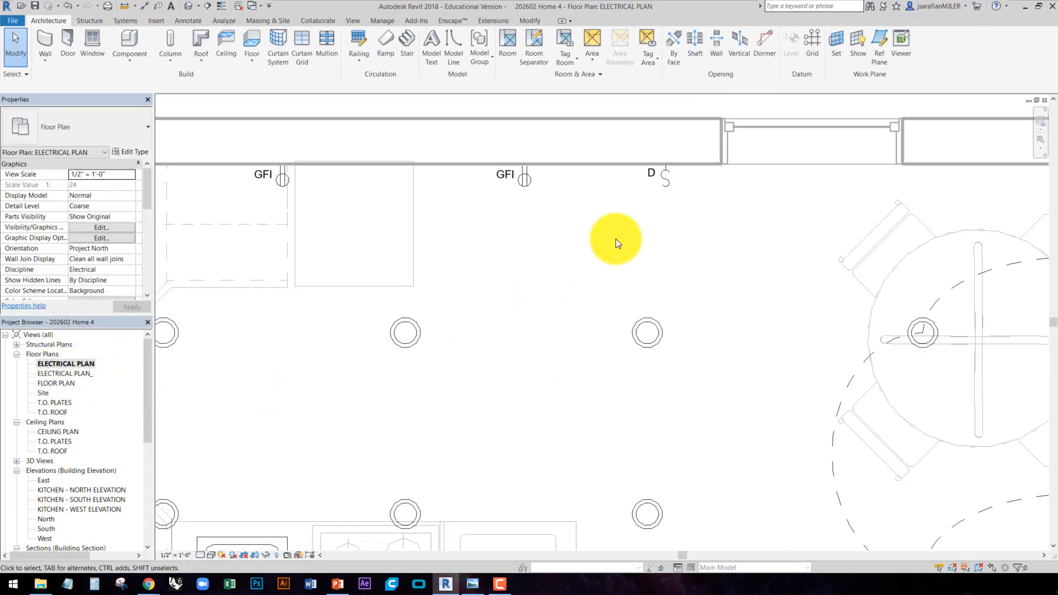
middle_click_drag(597, 270, 576, 259)
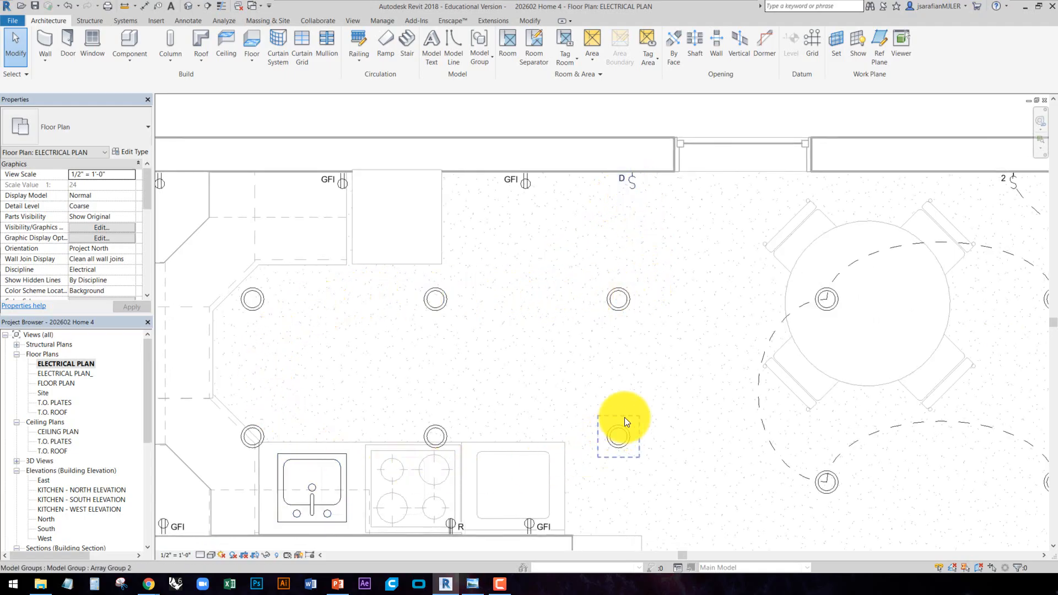
middle_click_drag(598, 335, 457, 312)
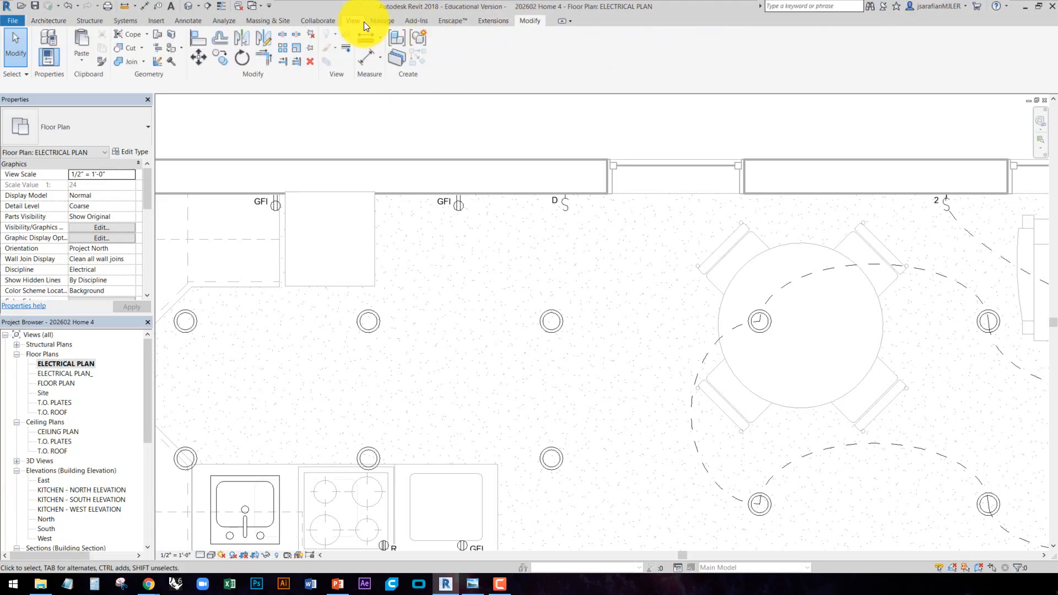
left_click(187, 22)
left_click(282, 47)
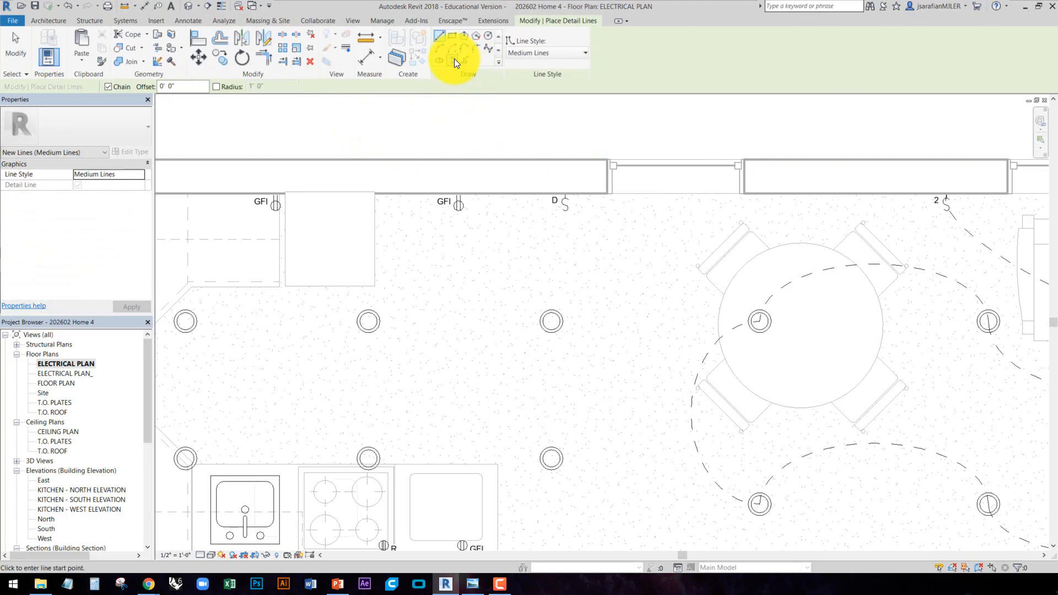
left_click(452, 59)
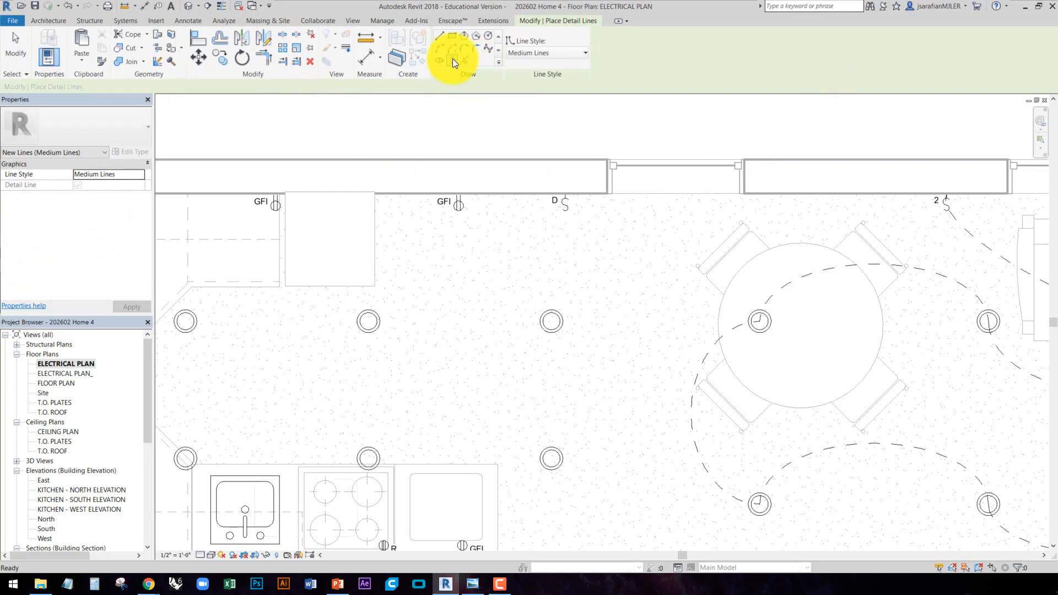
left_click(549, 51)
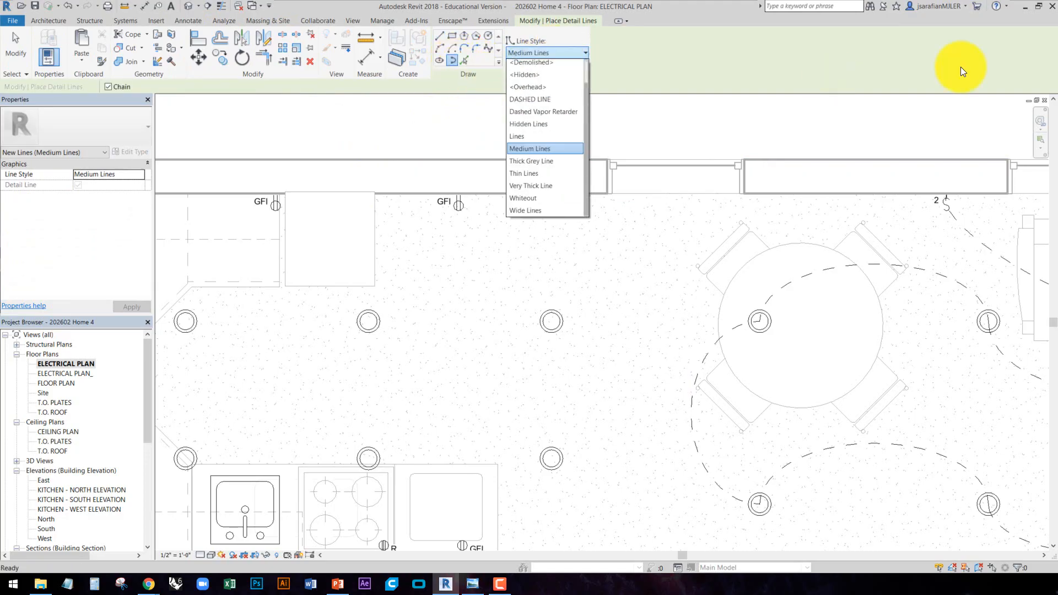
left_click(544, 101)
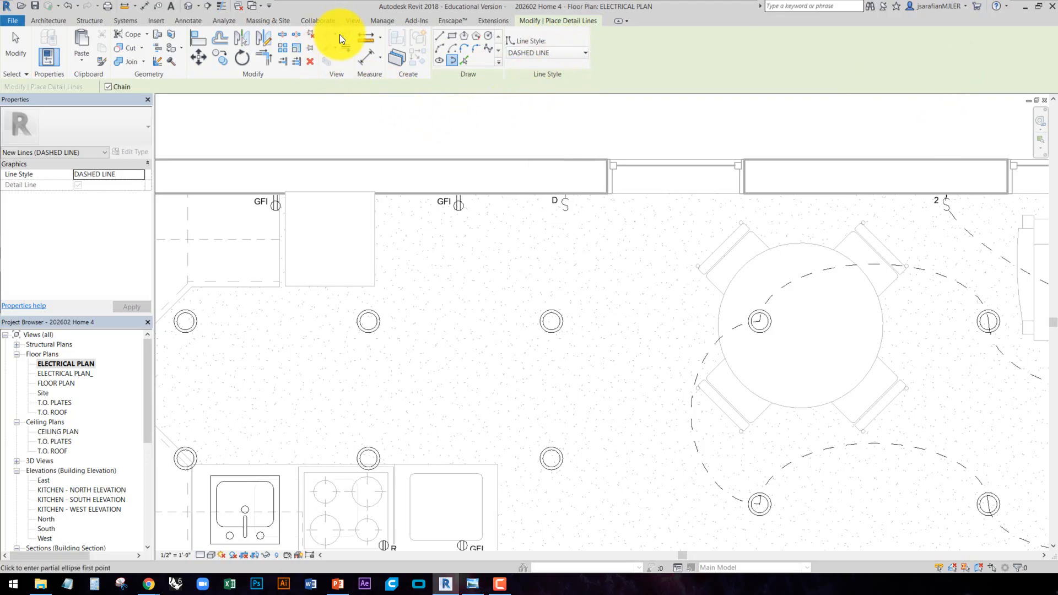
Create a new line style named Dashed Line_ as a subcategory of Lines in the project's Line Styles
left_click(377, 20)
left_click(489, 48)
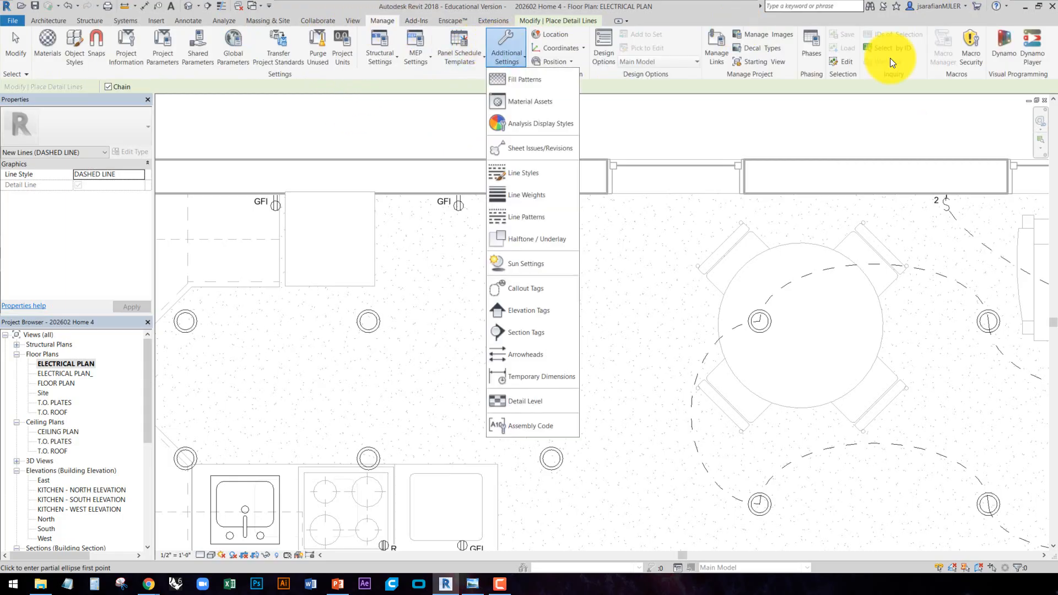
left_click(526, 174)
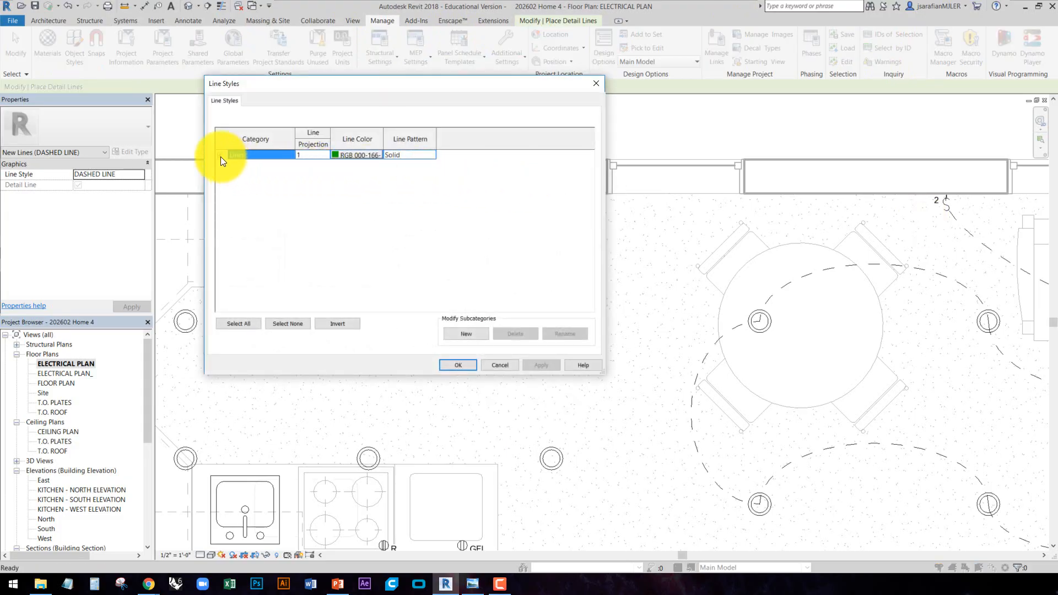
left_click(220, 156)
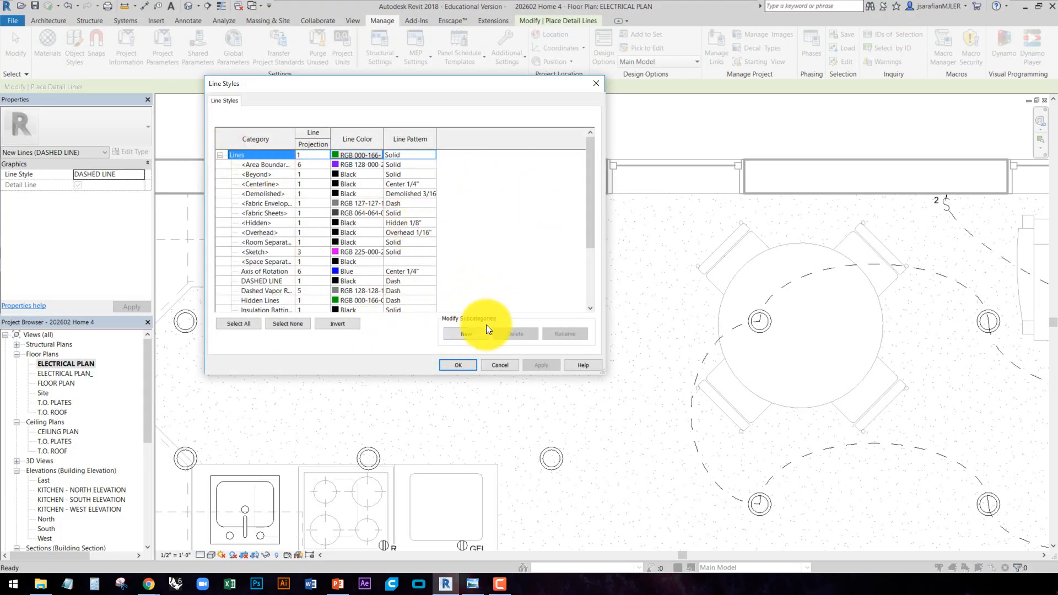
left_click(472, 335)
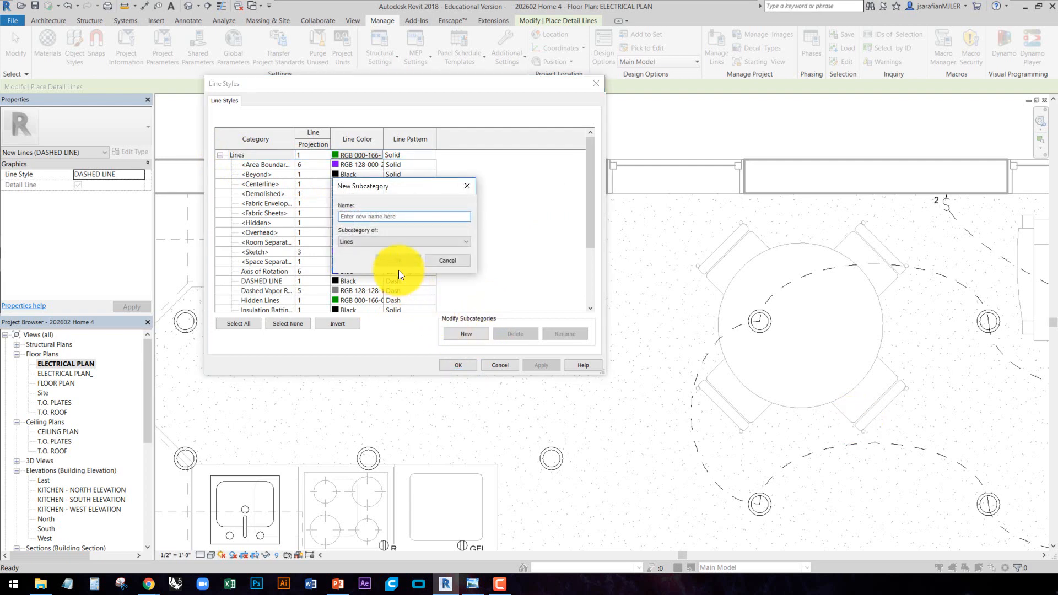
left_click(388, 218)
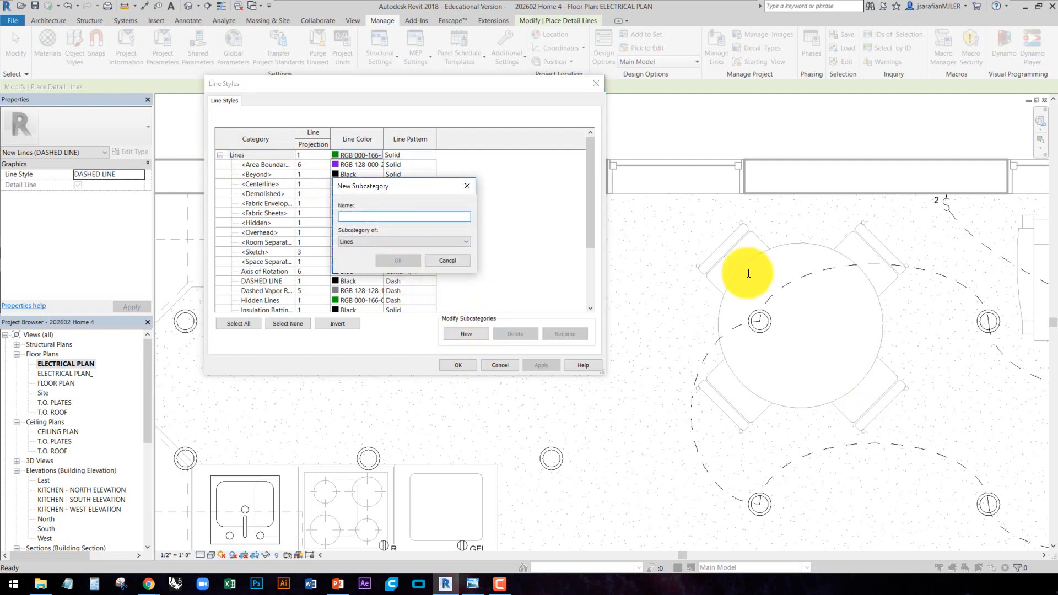
type("d")
key("BackSpace")
type("Dashed Line_")
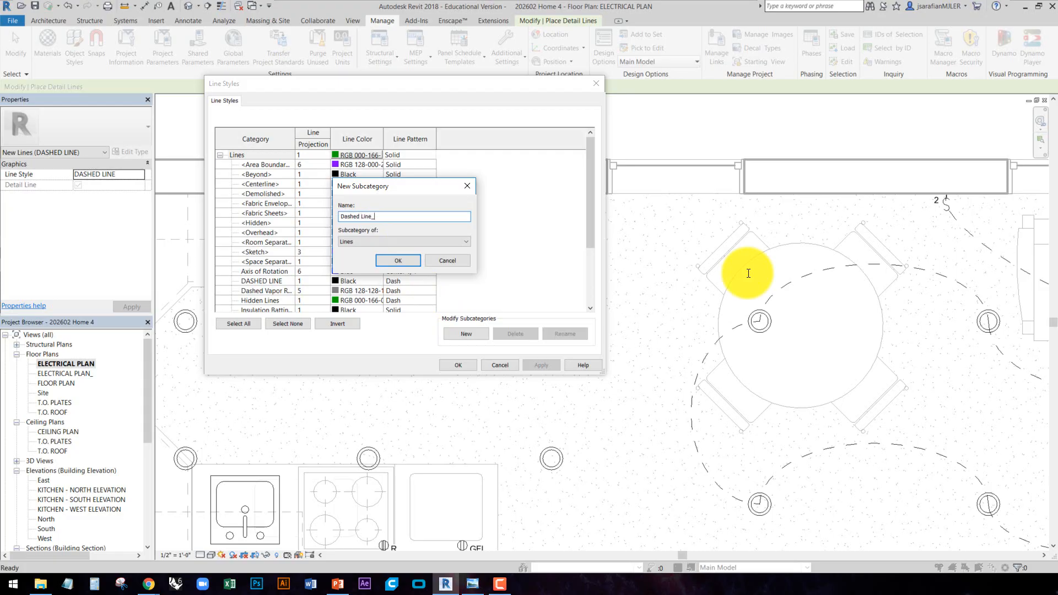
left_click(388, 260)
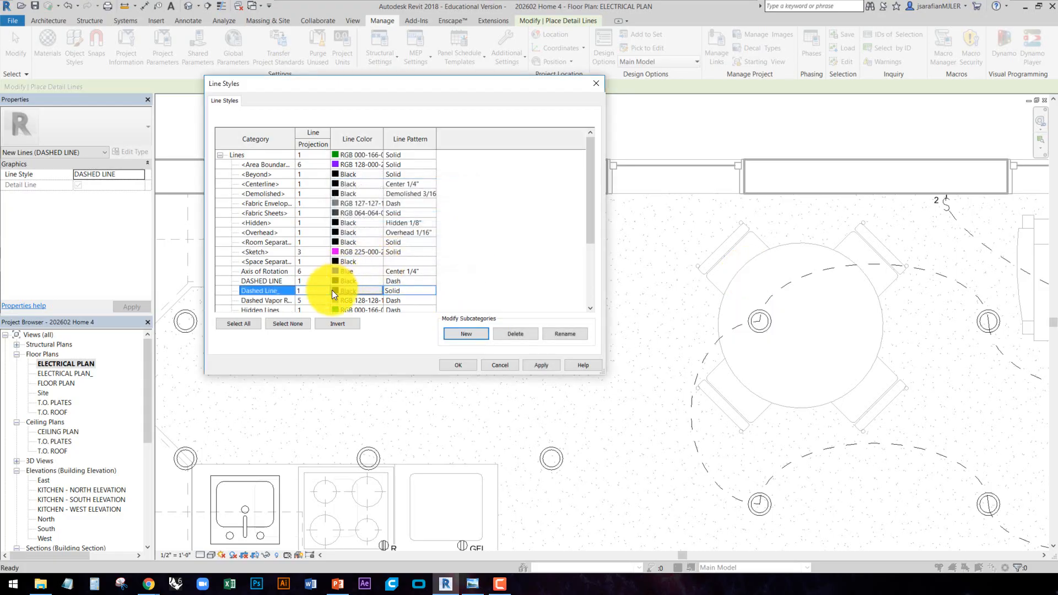
Assign the Dash line pattern to the Dashed Line_ style and accept the line style changes
left_click(432, 292)
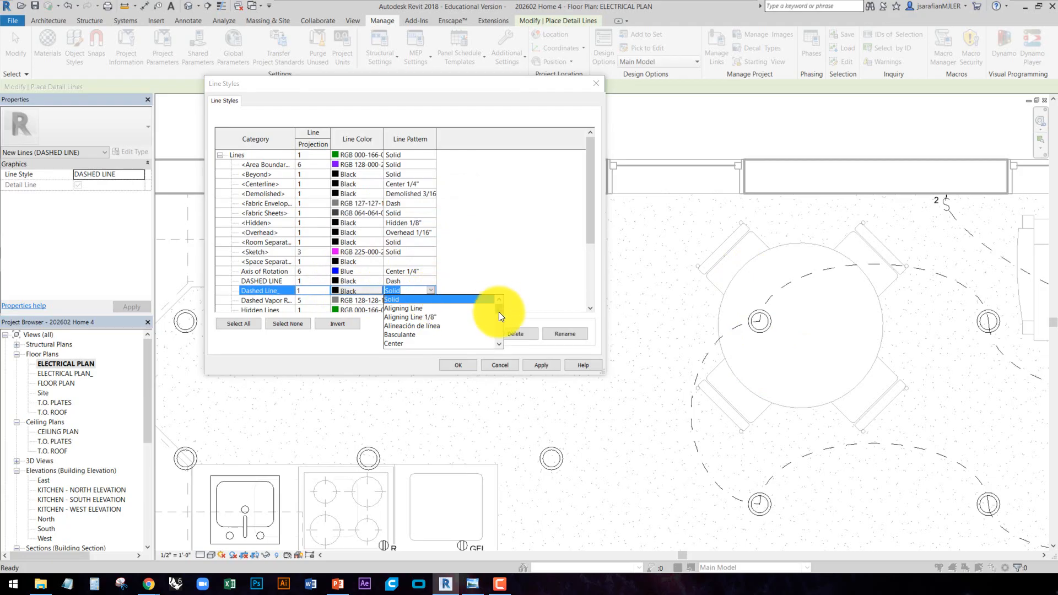
scroll(500, 315, "down", 5)
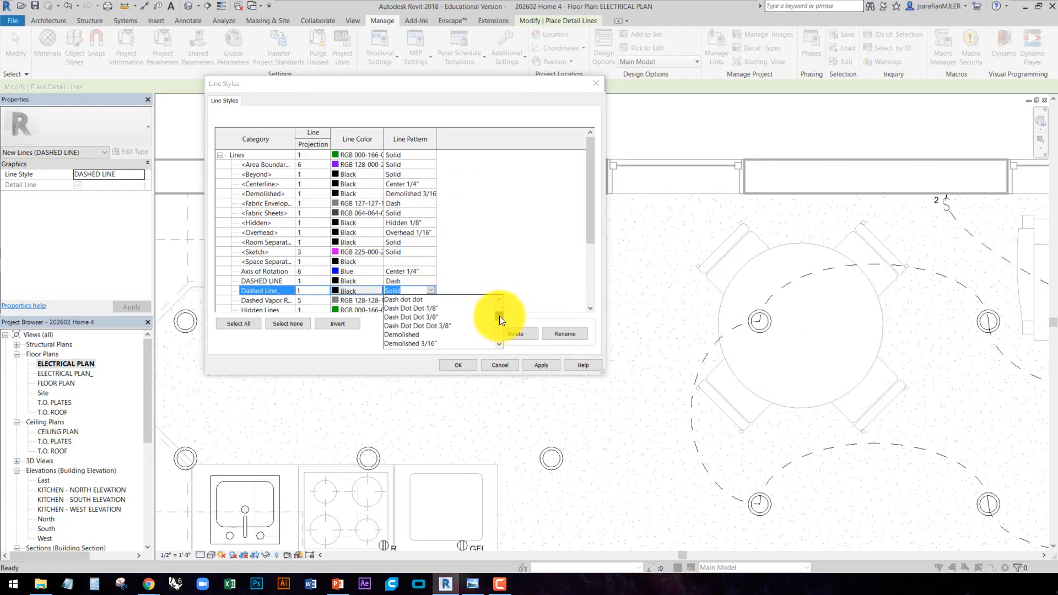
scroll(423, 320, "up", 2)
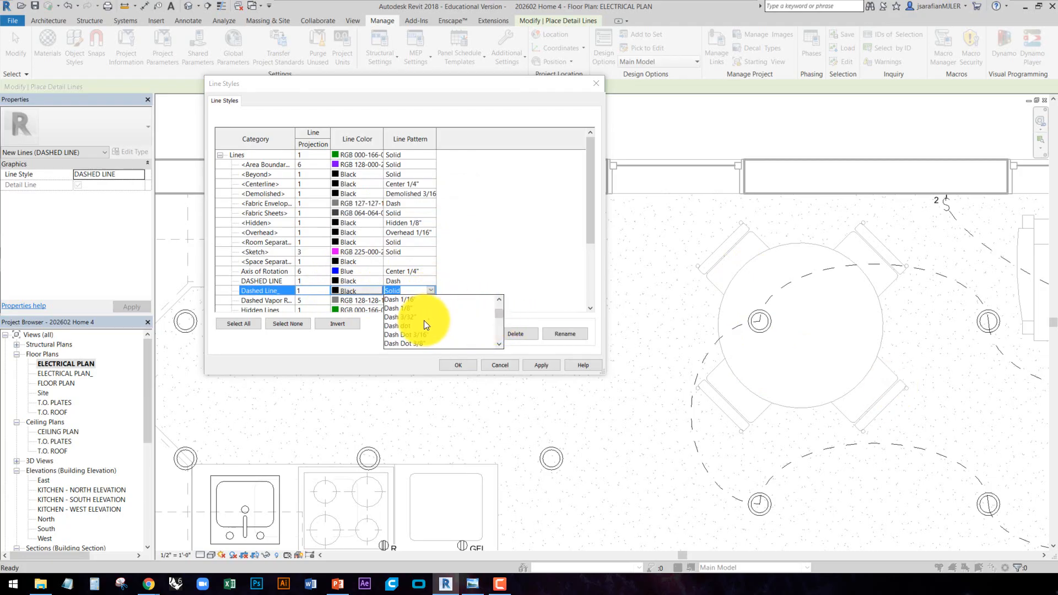
left_click(419, 315)
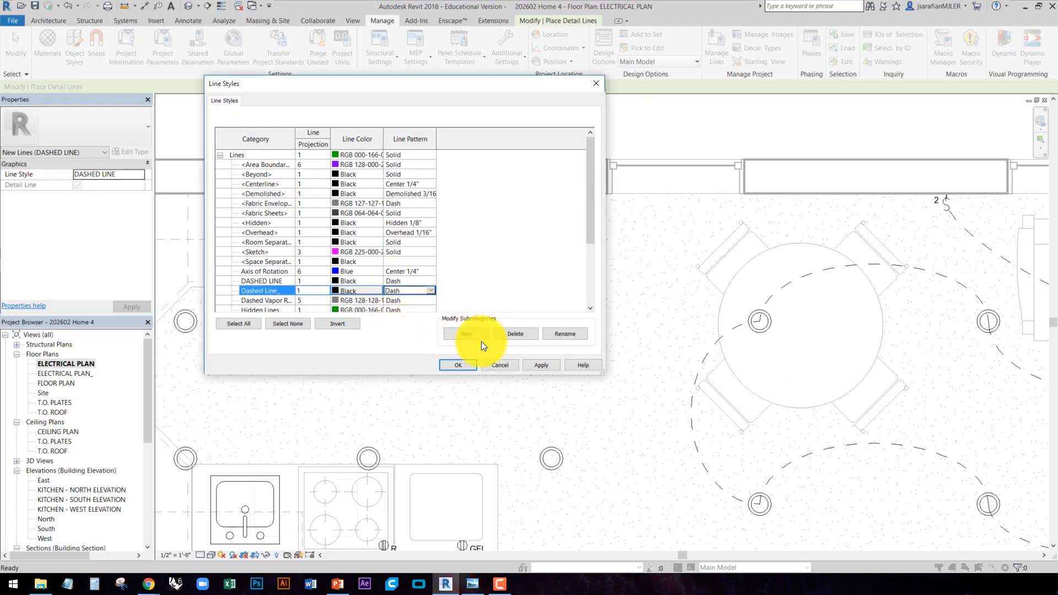
left_click(455, 365)
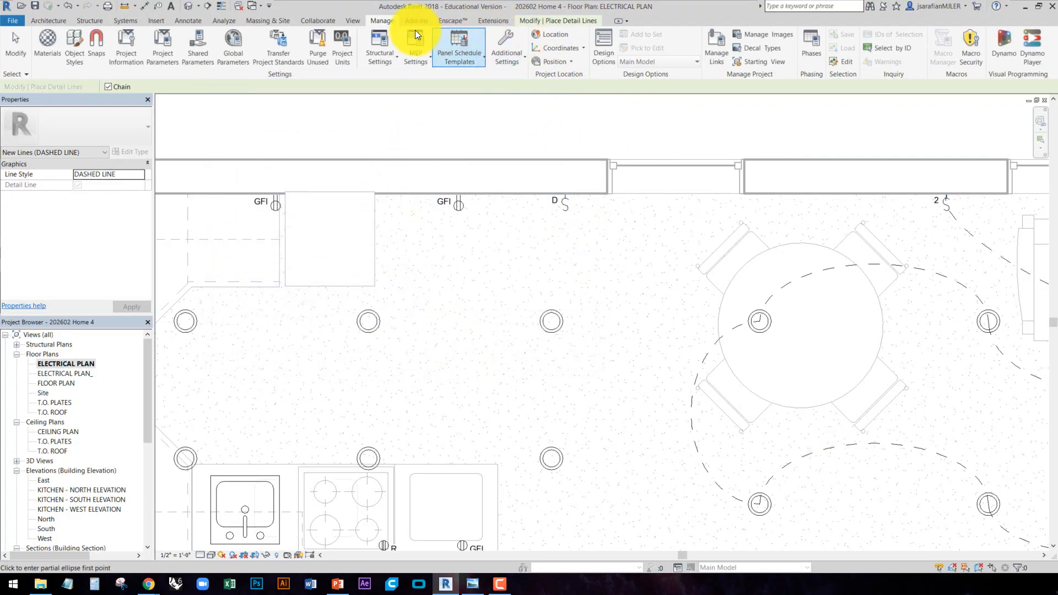
Draw a DASHED LINE partial ellipse from the kitchen dimmer switch to the nearest downlight below it, bulging toward the dining table
left_click(538, 21)
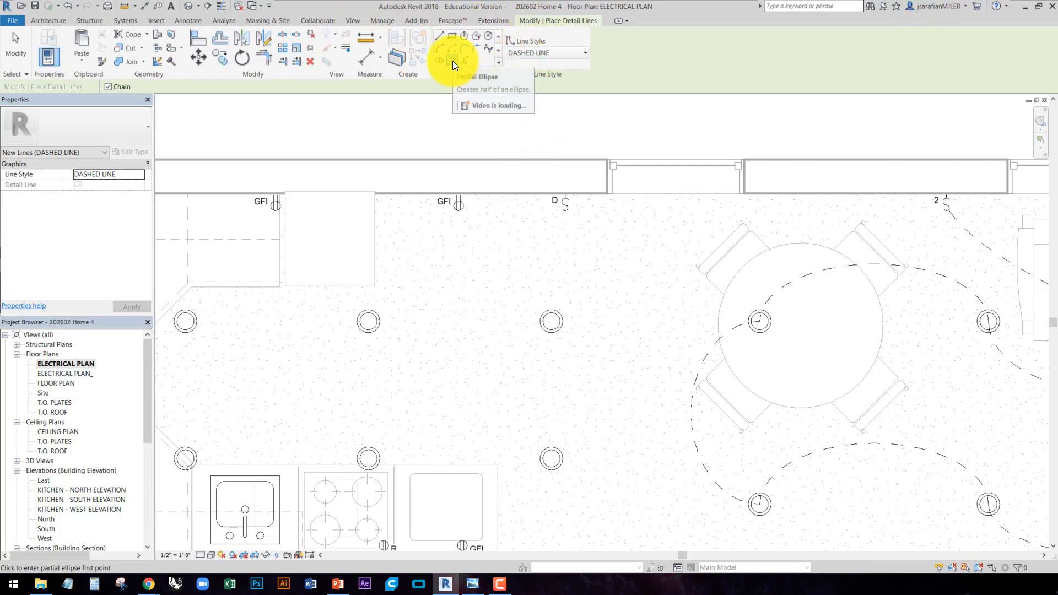
left_click(551, 53)
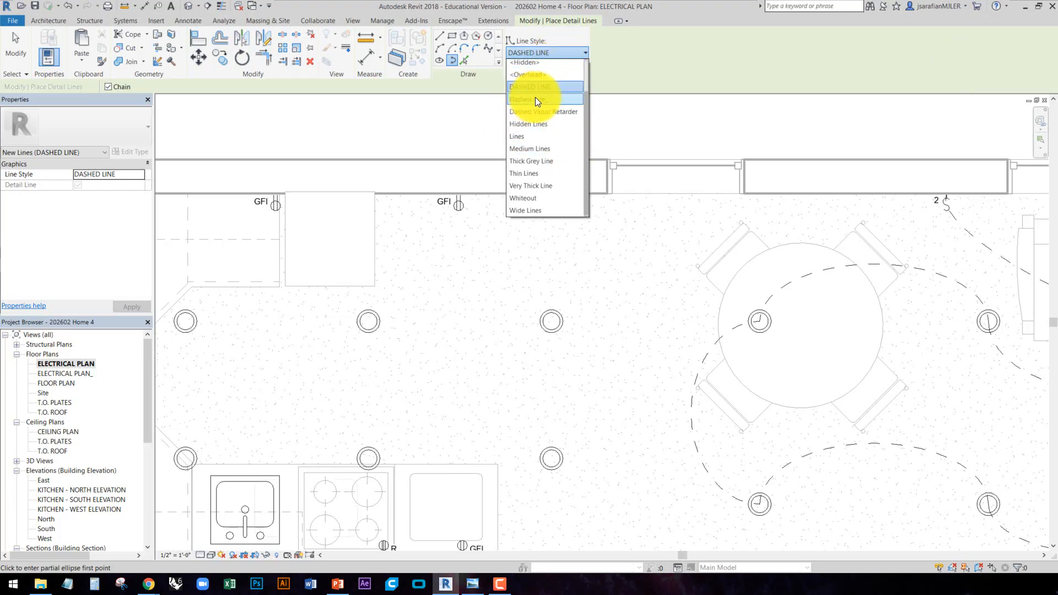
left_click(542, 87)
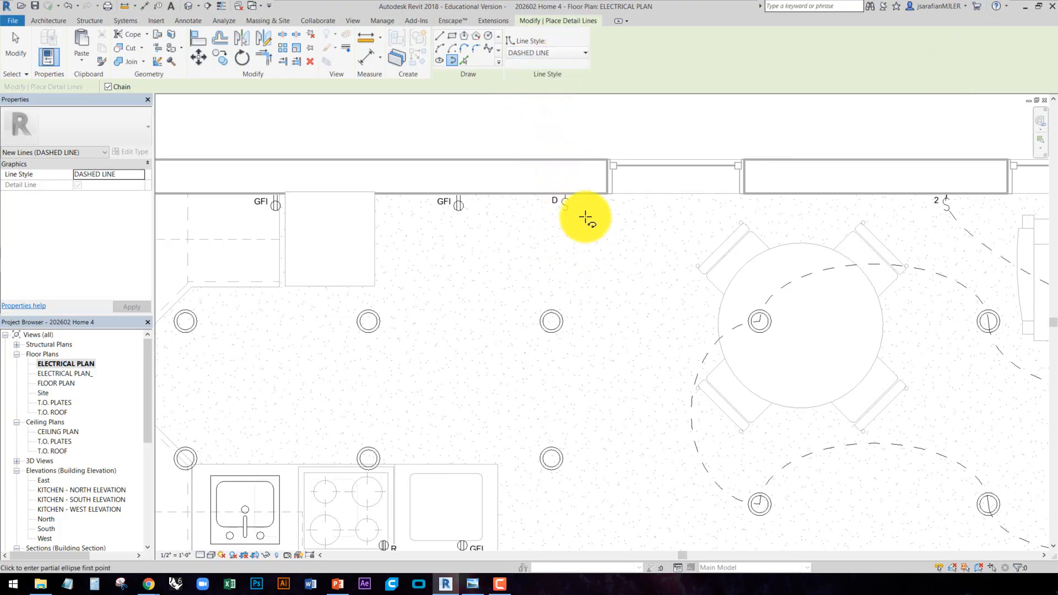
scroll(582, 219, "up", 2)
left_click(553, 183)
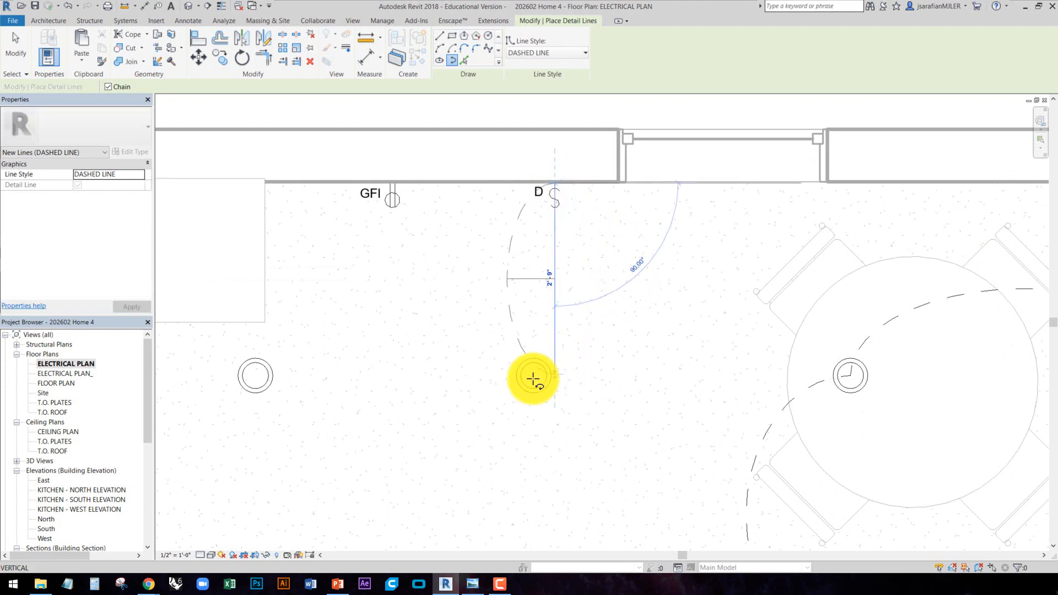
left_click(533, 375)
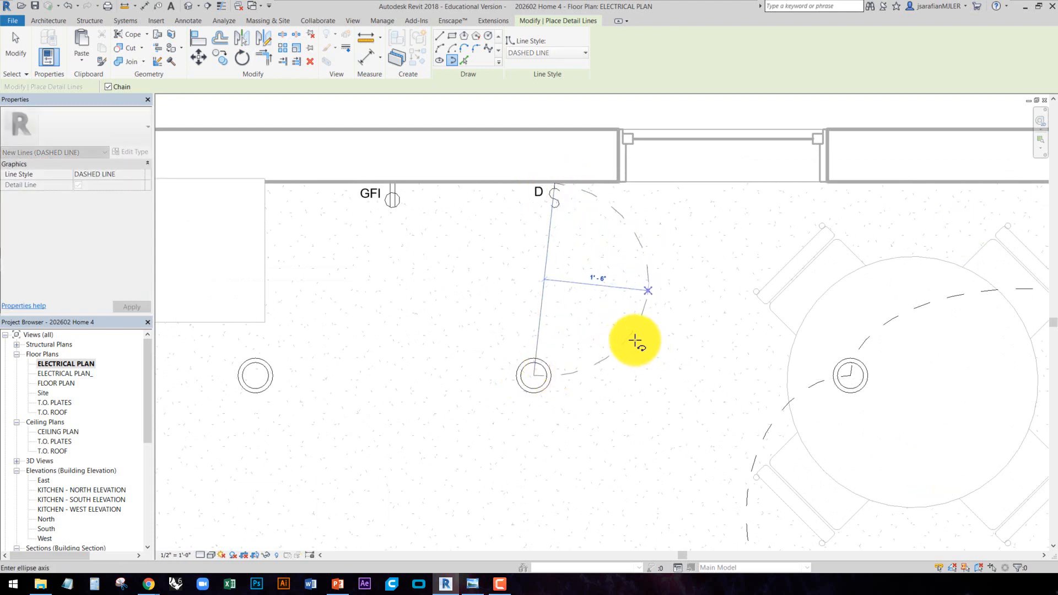
left_click(620, 345)
Continue the dashed wiring across the upper row of kitchen downlights with two 4'-0" partial ellipses, the first arching up and the second down
left_click(251, 373)
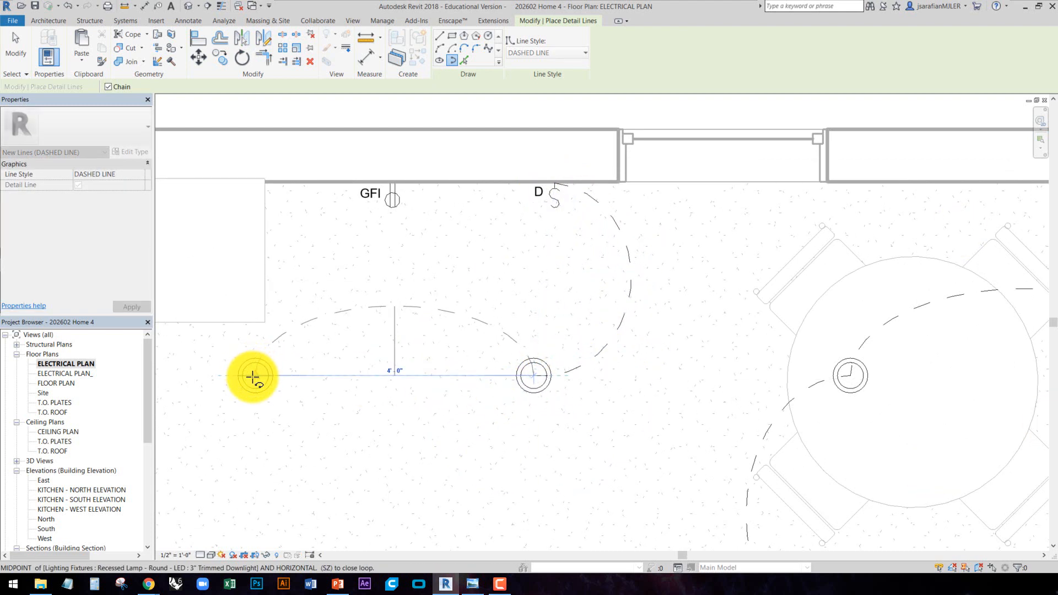
left_click(396, 309)
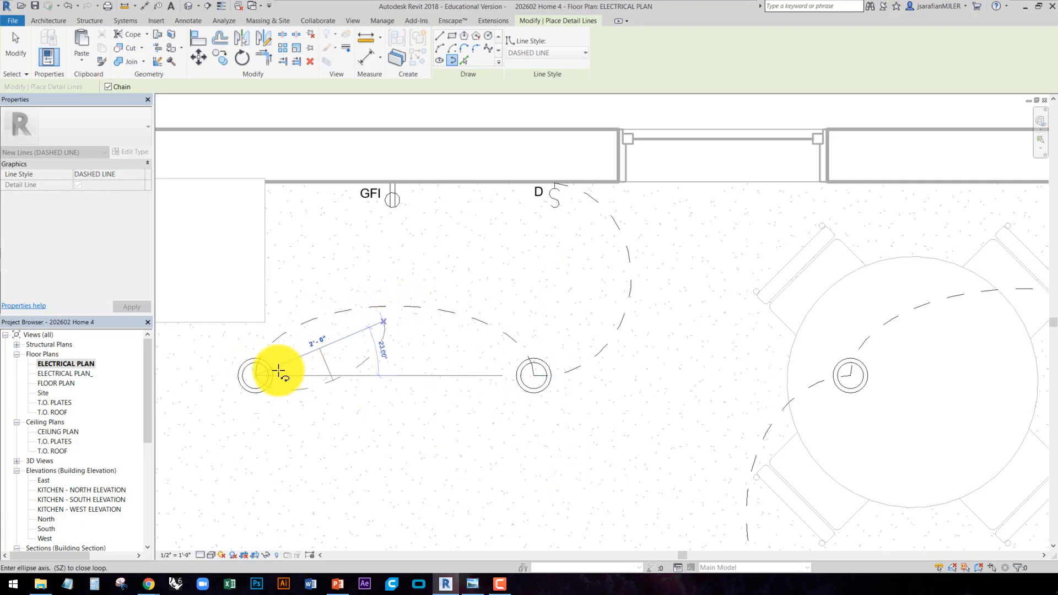
middle_click_drag(565, 361, 885, 288)
left_click(296, 301)
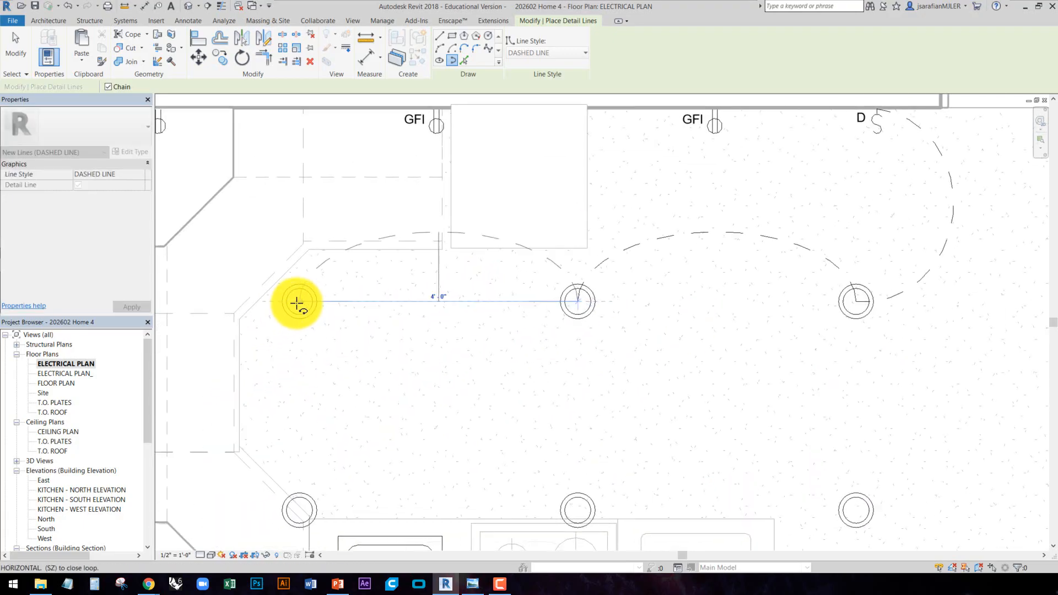
left_click(465, 366)
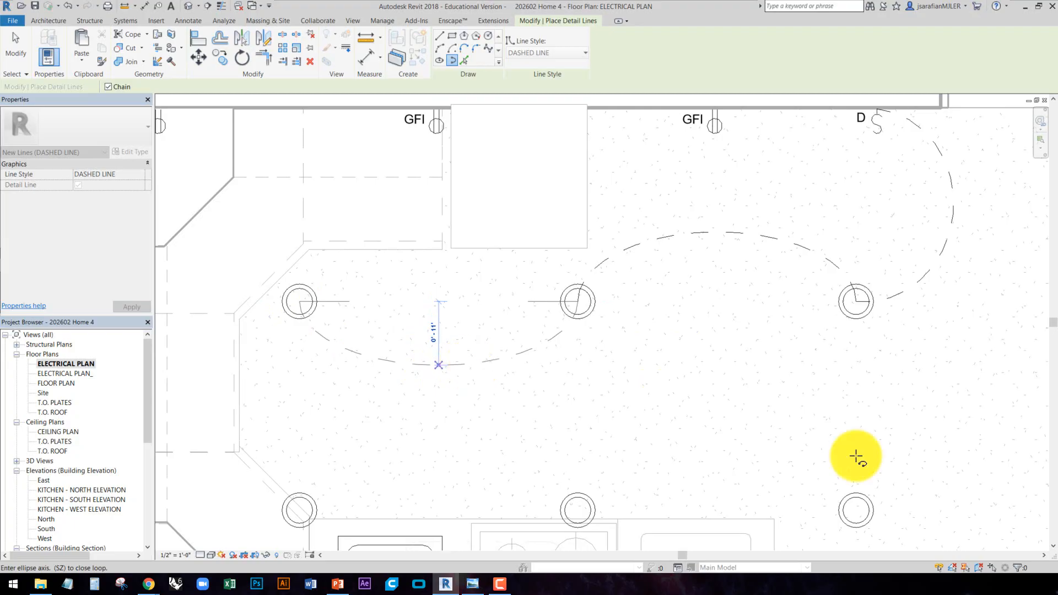
Connect the two leftmost downlights with an outward dashed arc, and link the lower-left downlight to the middle one with an upward arc about 1'-0" deep
left_click(299, 510)
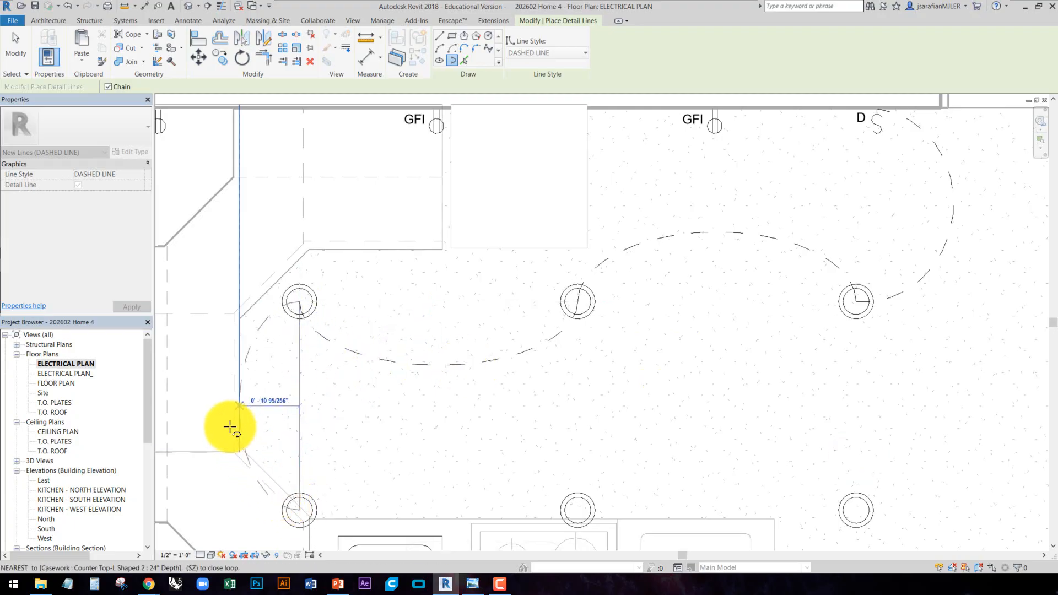
left_click(584, 529)
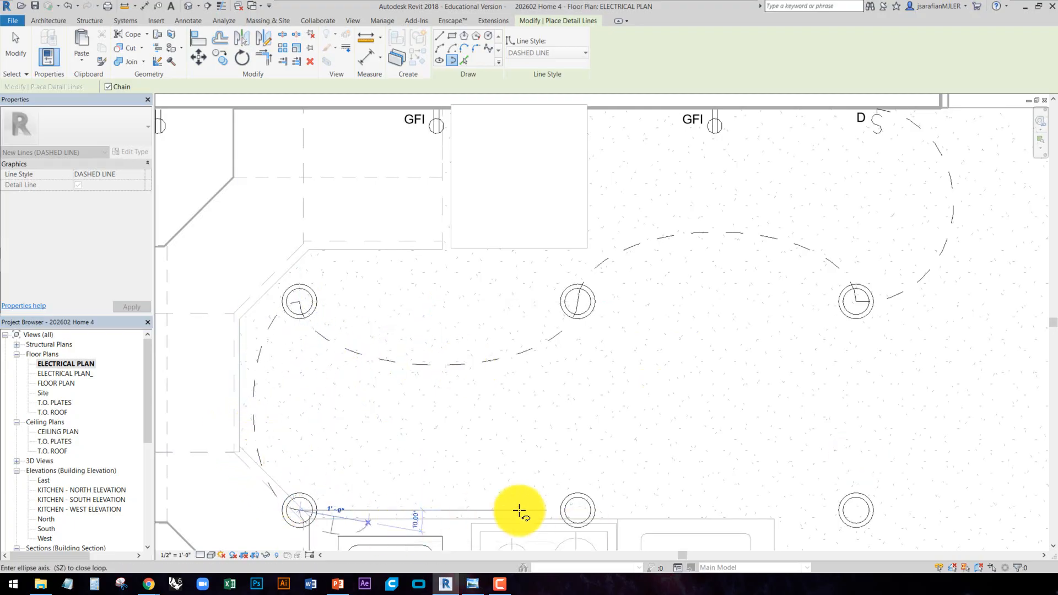
left_click(570, 508)
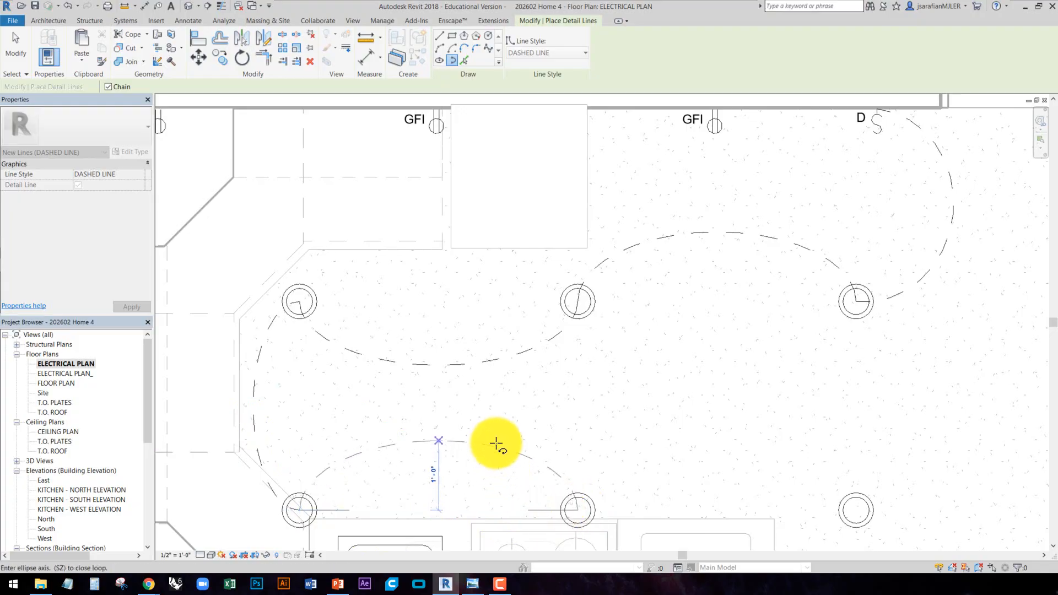
left_click(491, 444)
Link the lower row's middle and right downlights with a 4'-0" dashed arc bulging down about 1'-0", and finish the detail lines
left_click(853, 509)
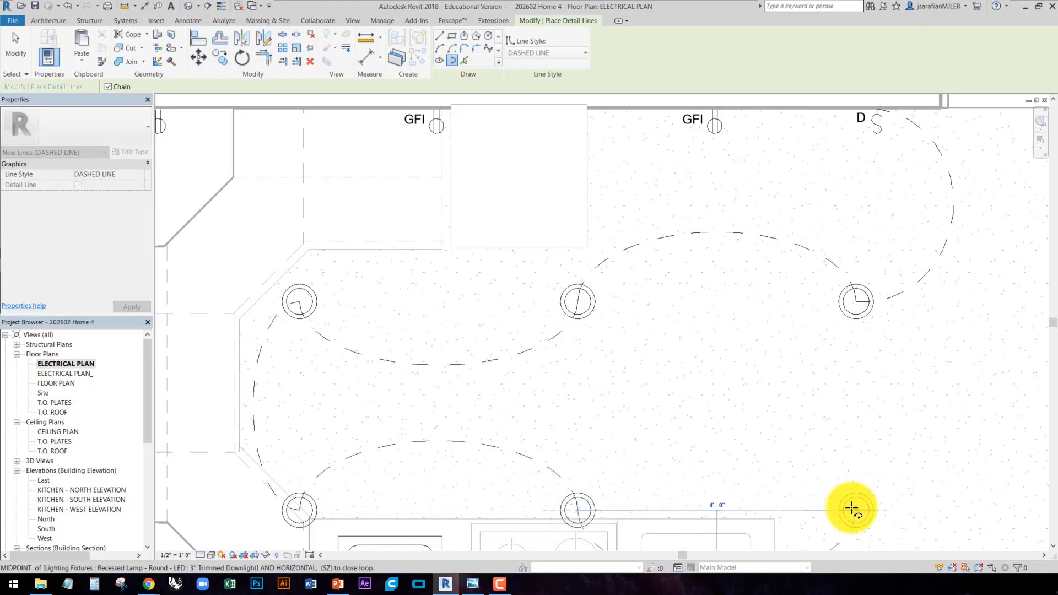
scroll(641, 331, "down", 2)
left_click(724, 493)
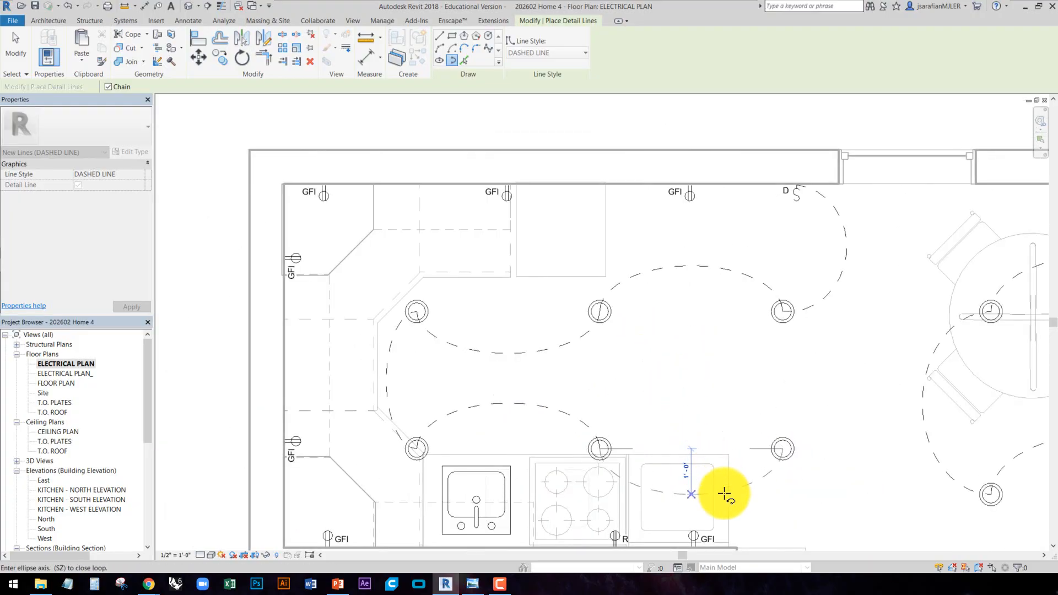
scroll(724, 493, "up", 1)
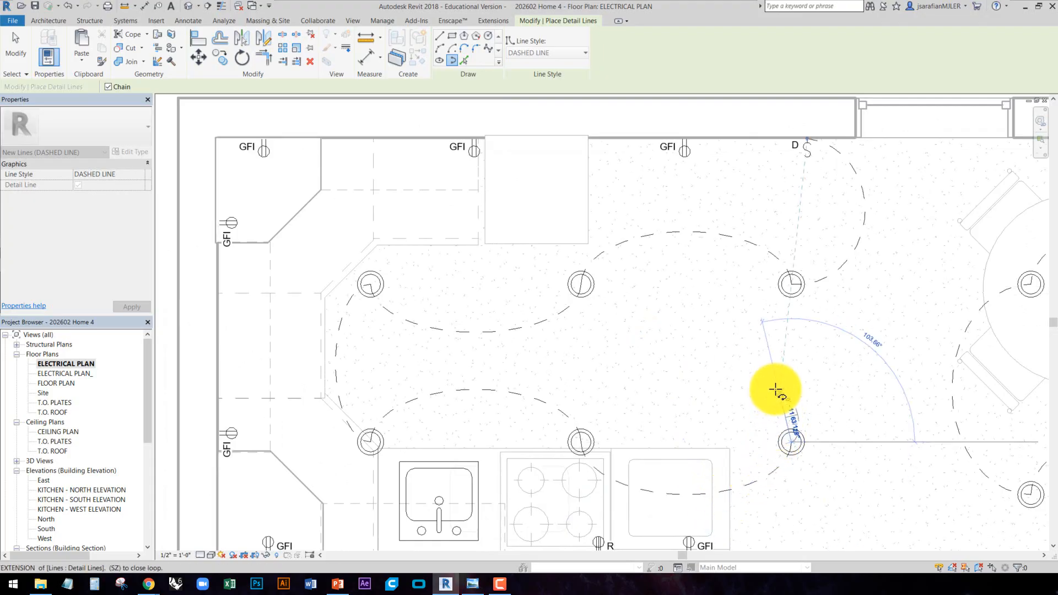
key("Escape")
middle_click_drag(732, 307, 553, 305)
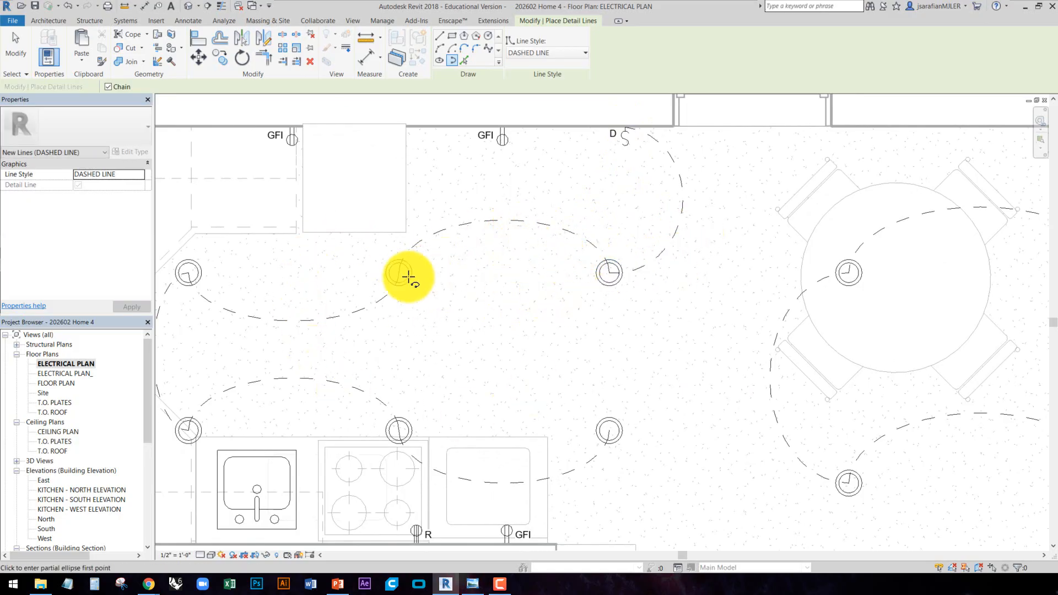
key("Escape")
key("Escape")
middle_click_drag(415, 316, 498, 306)
scroll(356, 249, "down", 3)
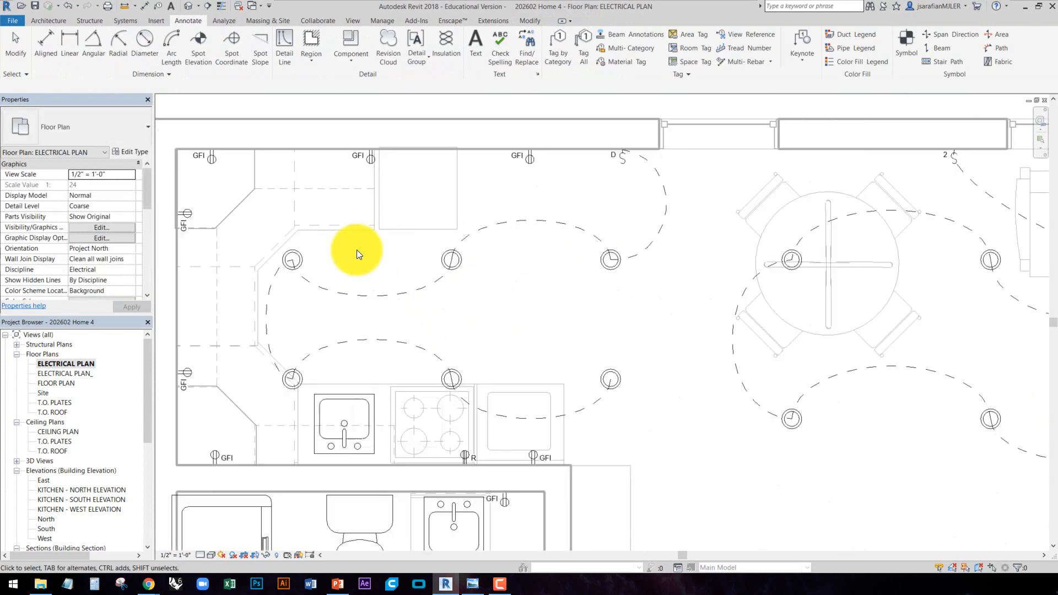
middle_click_drag(942, 373, 945, 375)
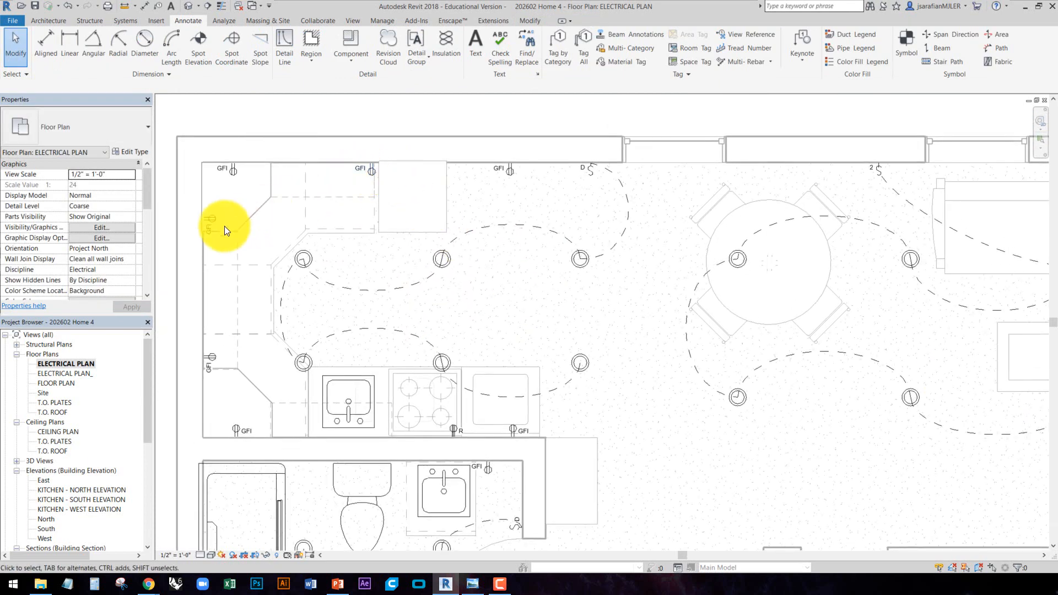
middle_click_drag(411, 286, 470, 281)
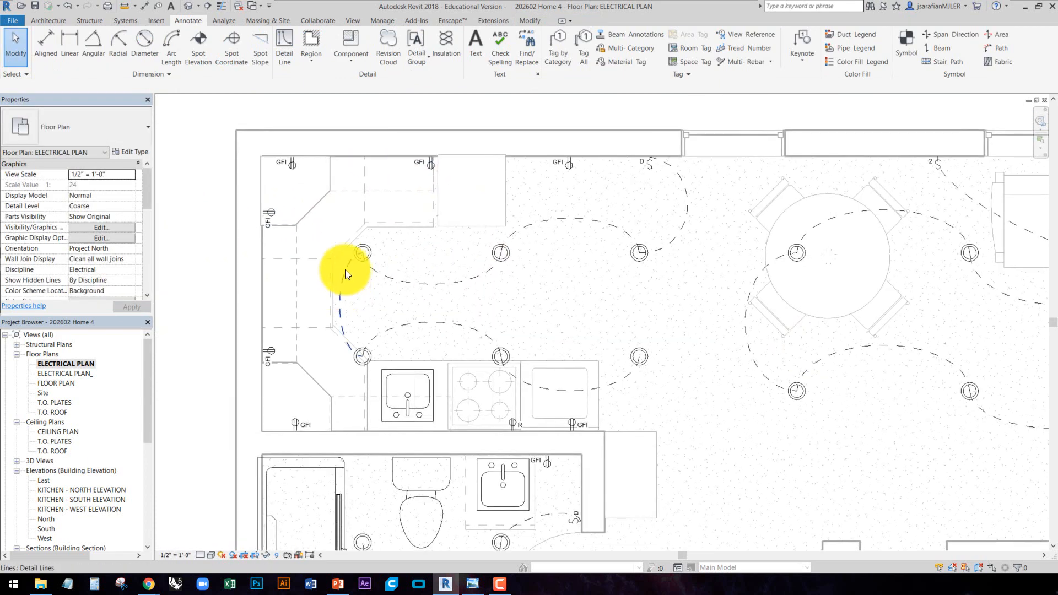
scroll(462, 418, "up", 2)
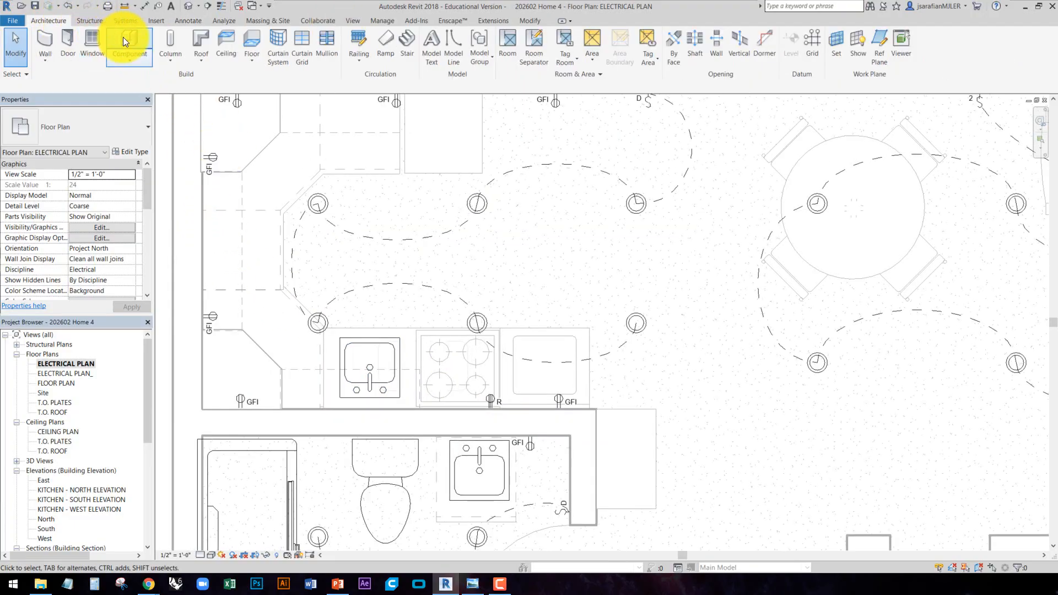
Place a single Outlet-GFI component on the kitchen's lower wall, between the sink and the range
left_click(124, 37)
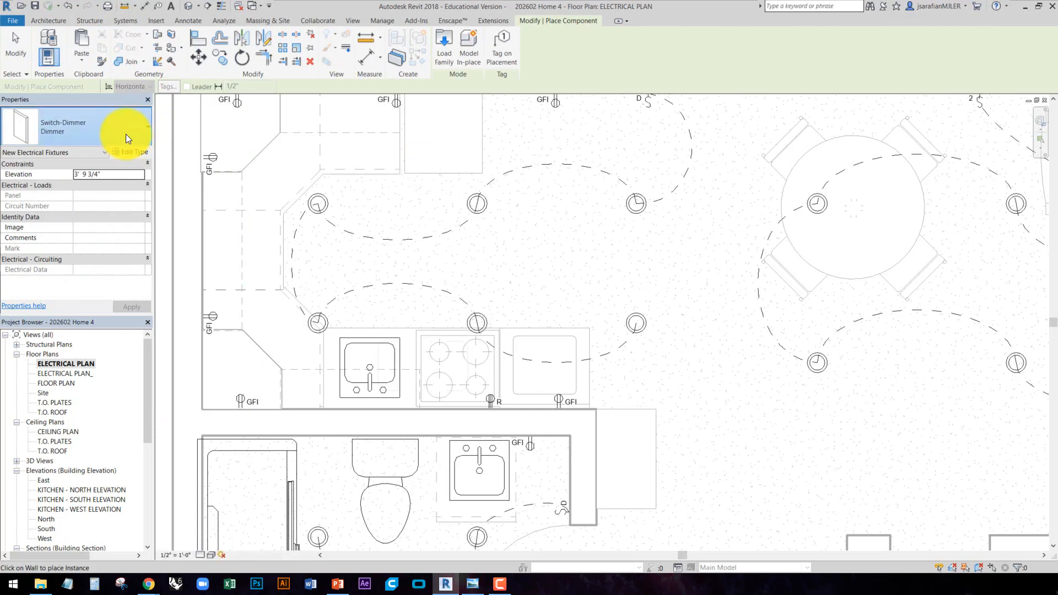
left_click(126, 137)
scroll(107, 267, "up", 6)
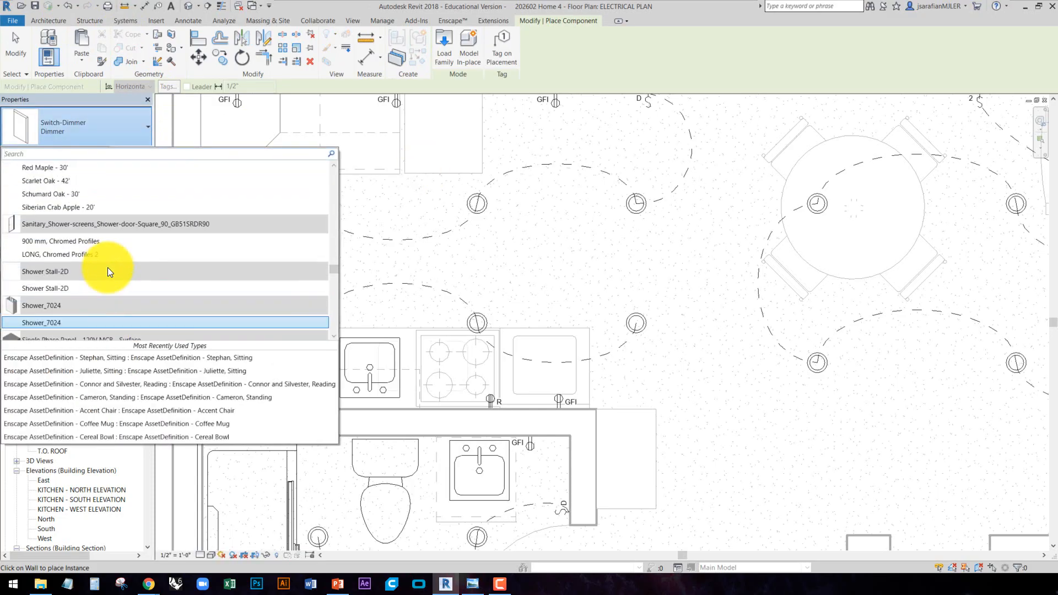
scroll(108, 267, "up", 10)
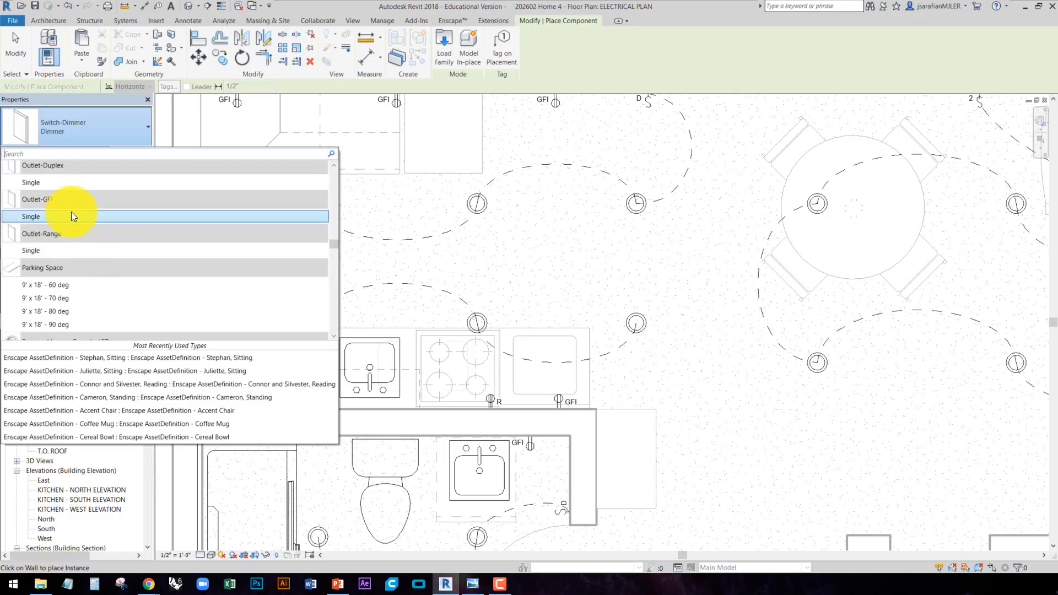
scroll(70, 219, "up", 2)
left_click(44, 244)
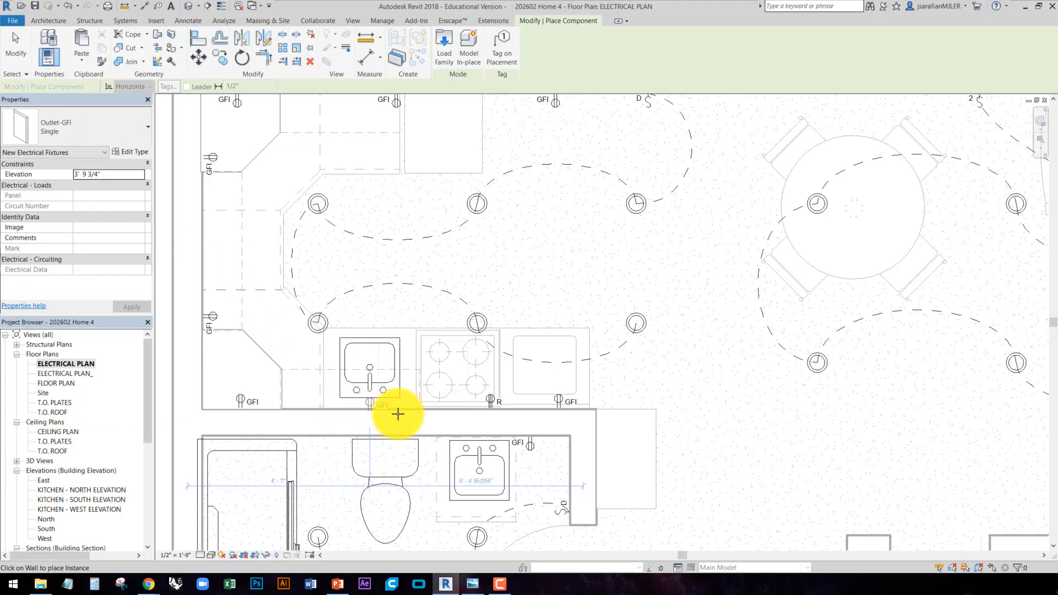
left_click(407, 410)
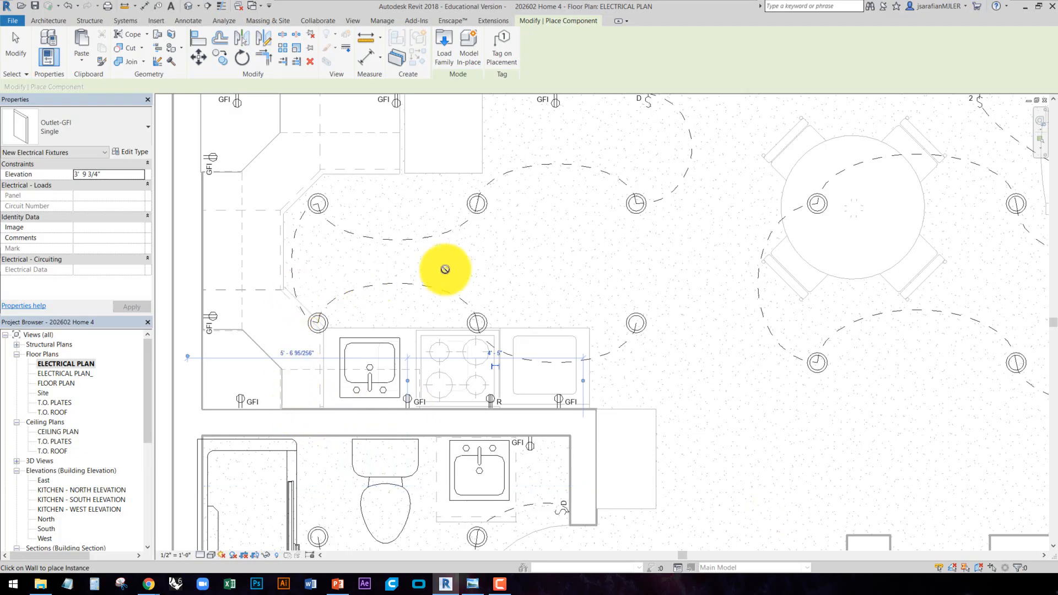
key("Escape")
key("Escape")
Review the switches, outlets, lights and dashed wiring across the kitchen, bathroom, living area and bedrooms
middle_click_drag(955, 409, 809, 424)
scroll(563, 250, "down", 2)
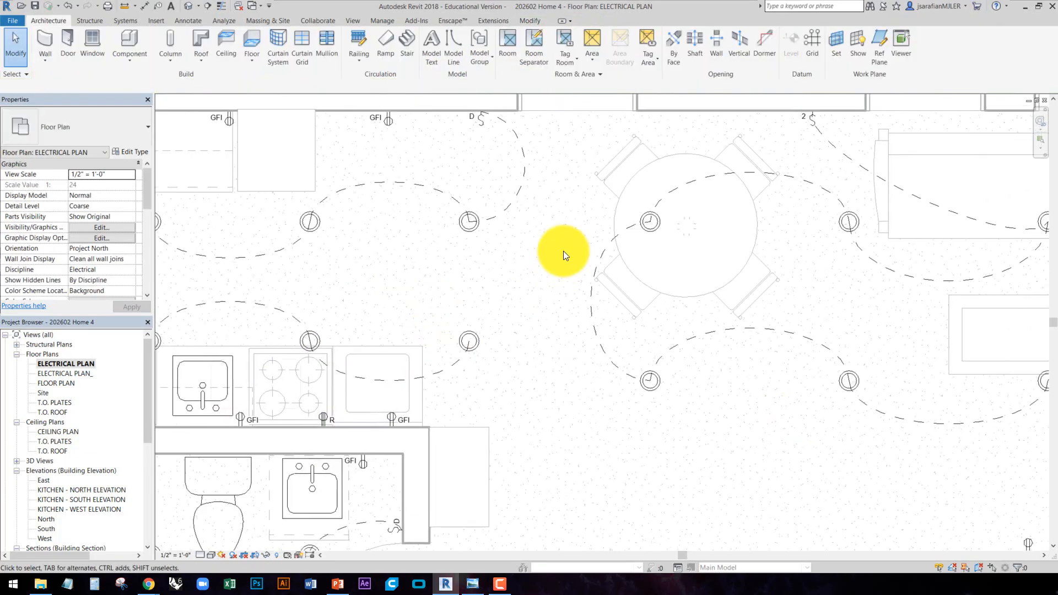
scroll(520, 303, "down", 2)
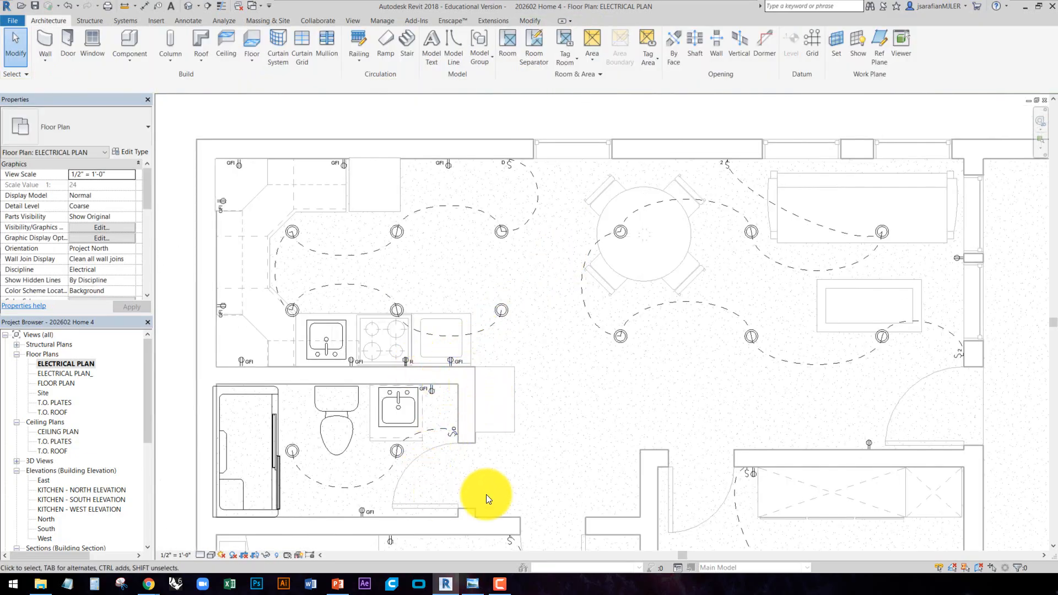
middle_click_drag(526, 366, 549, 313)
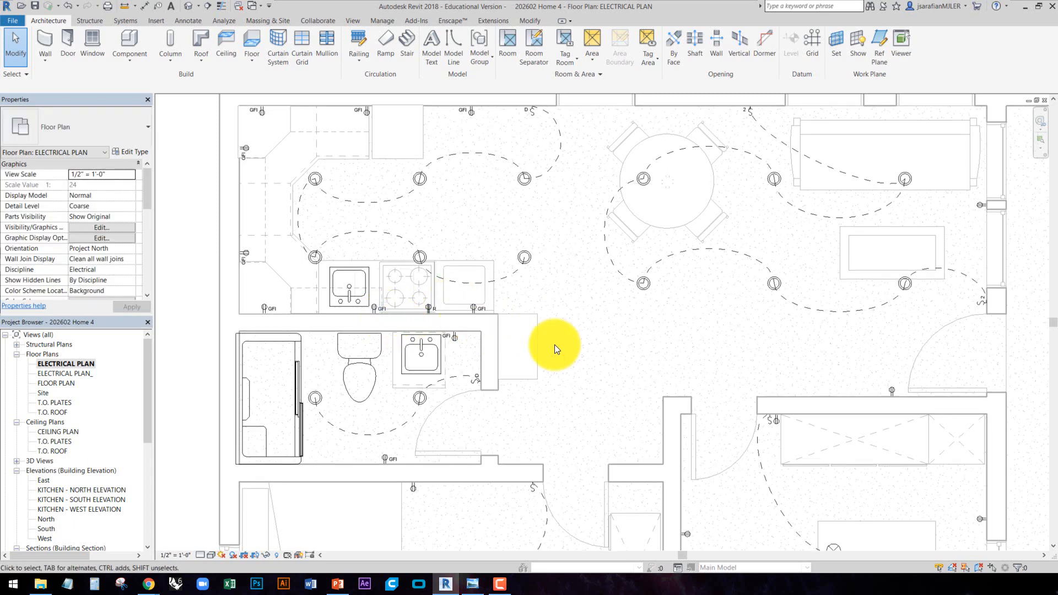
middle_click_drag(610, 353, 576, 271)
scroll(361, 267, "down", 1)
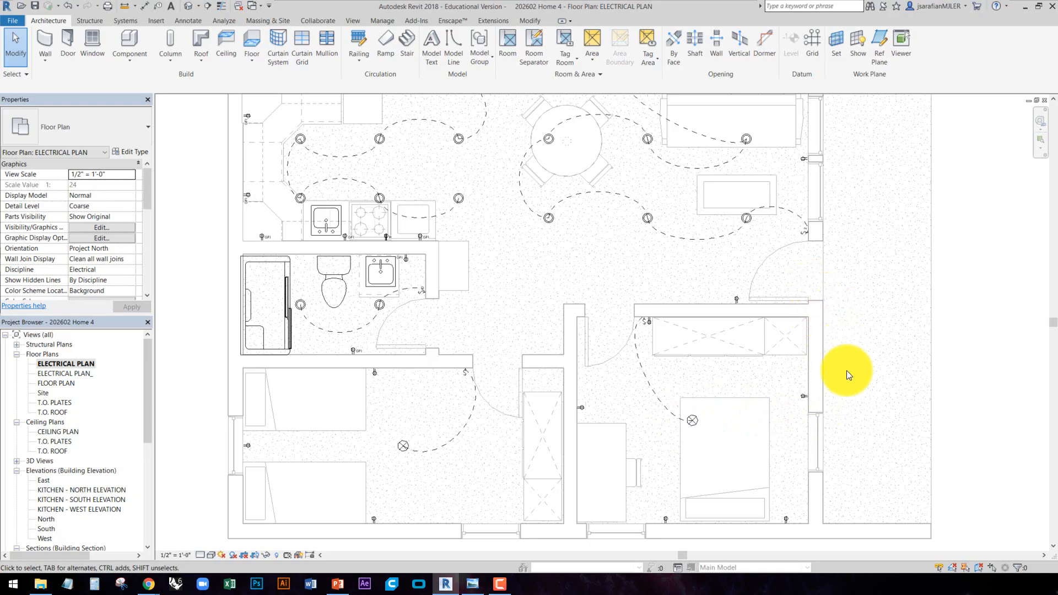
middle_click_drag(493, 342, 505, 419)
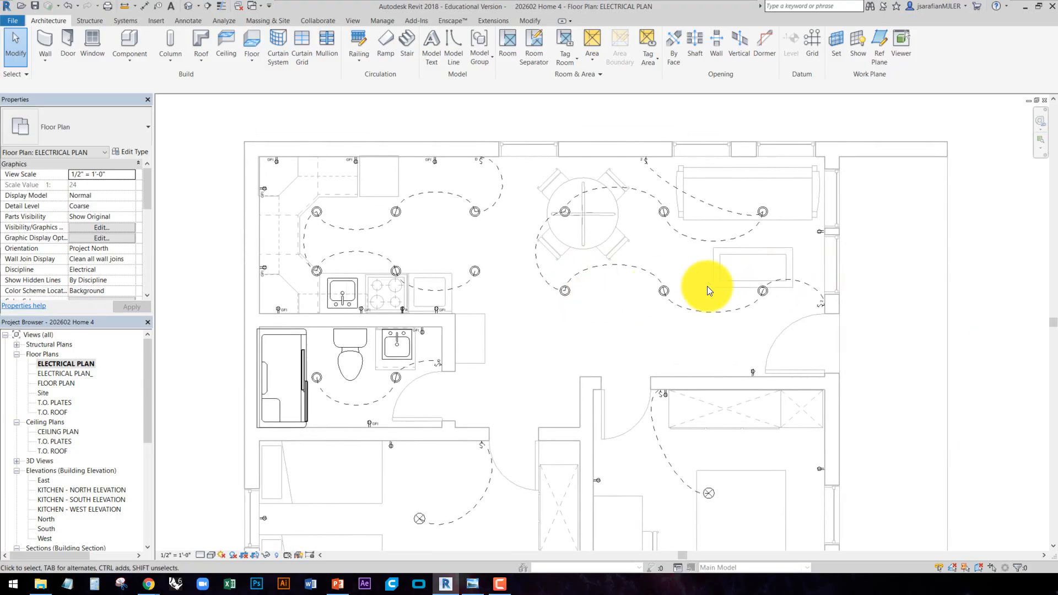
scroll(843, 241, "up", 2)
scroll(655, 286, "down", 2)
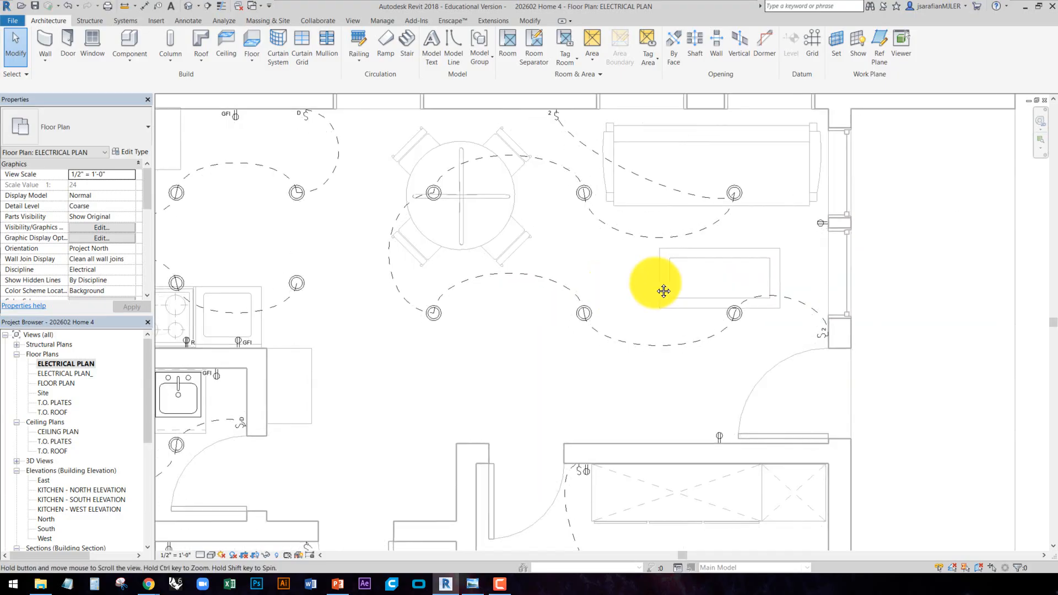
scroll(505, 328, "up", 2)
middle_click_drag(342, 243, 368, 318)
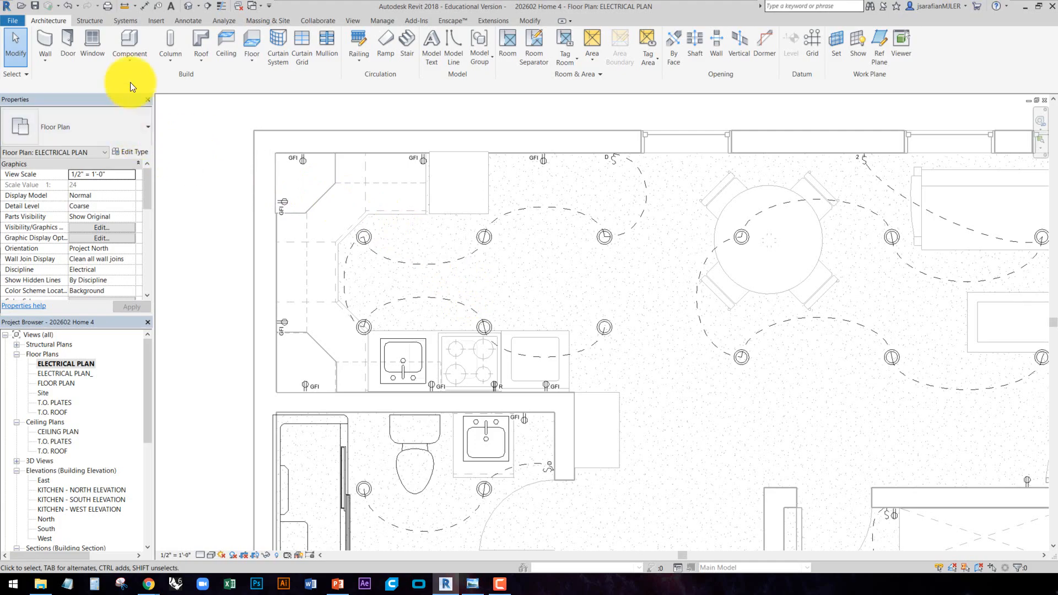
Load the Single Phase Panel - 120V MCB - Surface family from the library's Electrical, MEP, Electric Power, Distribution folder
left_click(155, 21)
left_click(394, 48)
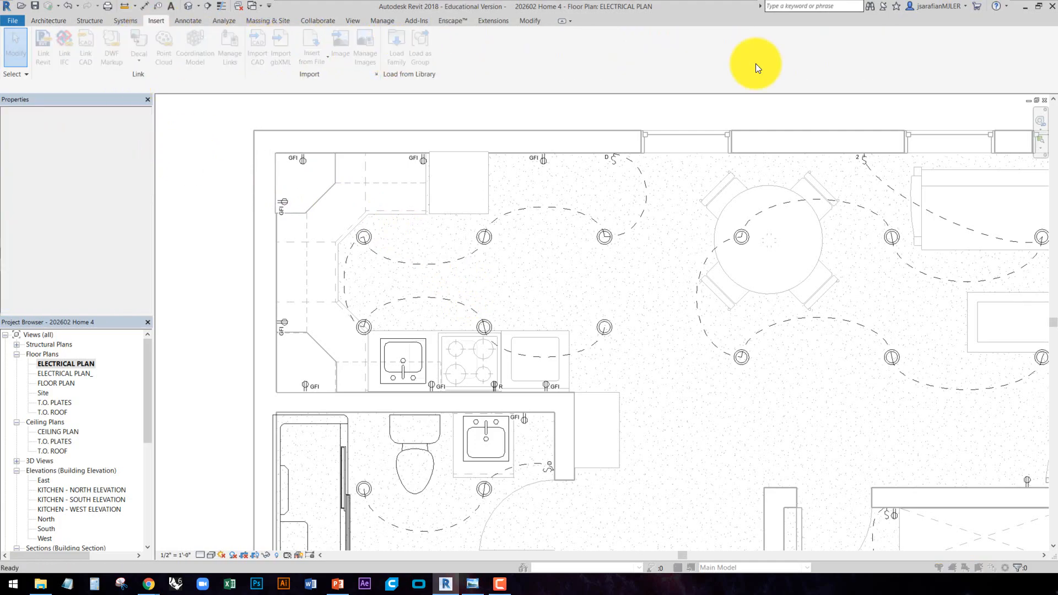
left_click(701, 100)
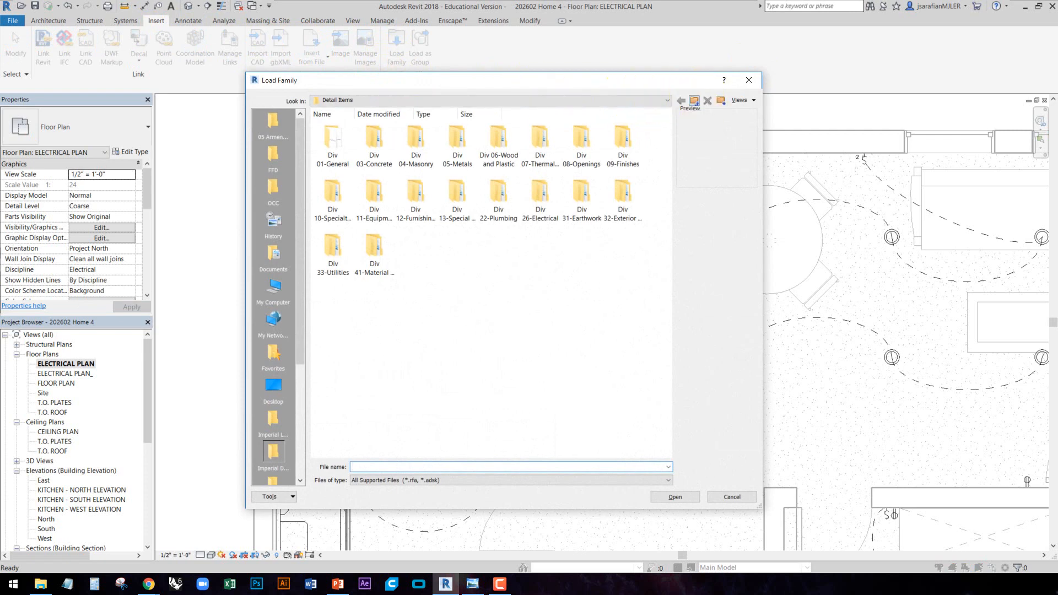
double_click(474, 202)
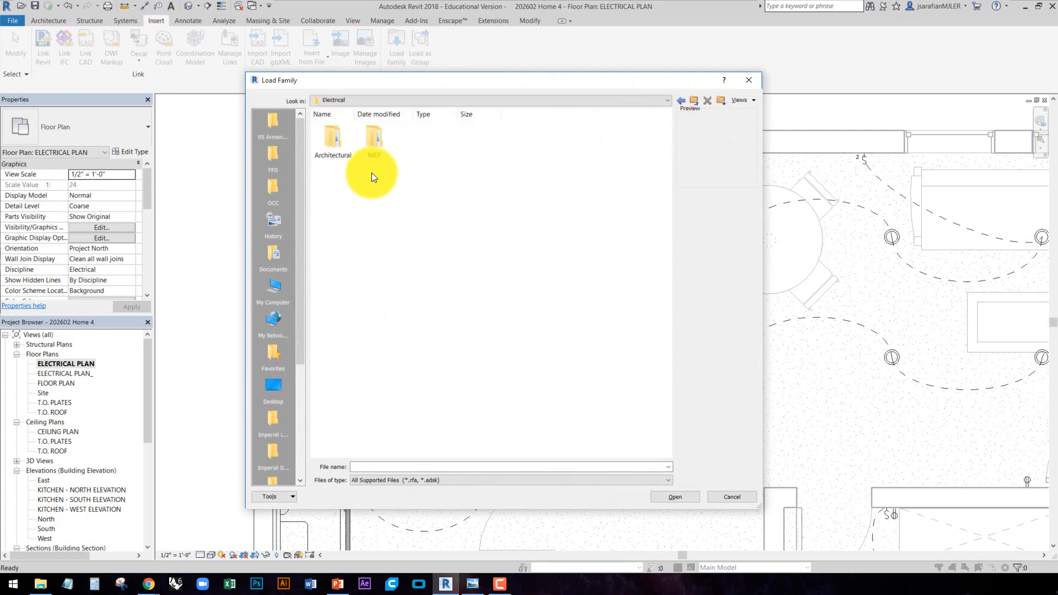
double_click(371, 171)
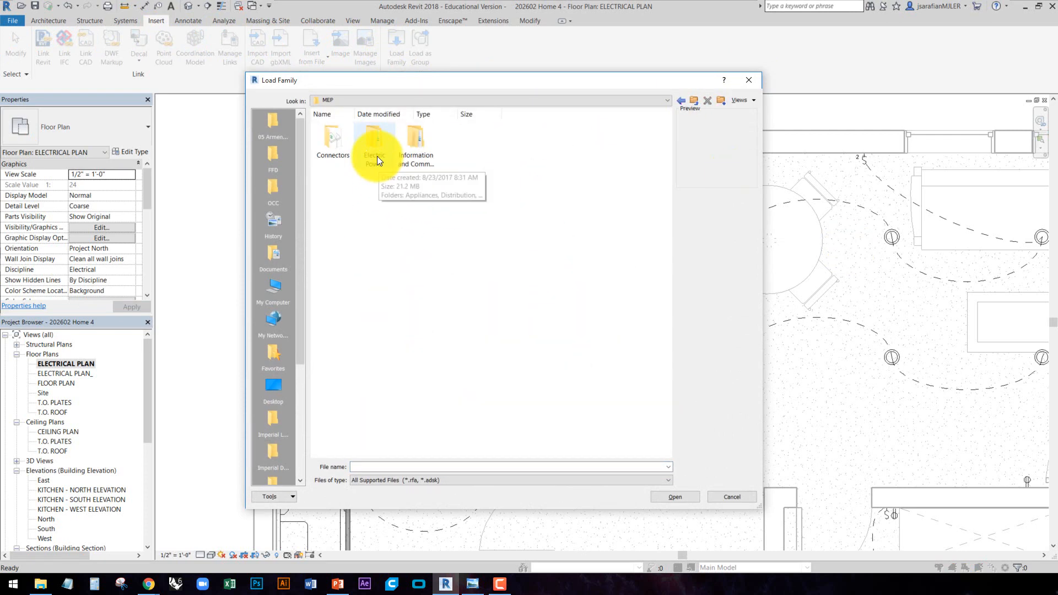
double_click(377, 156)
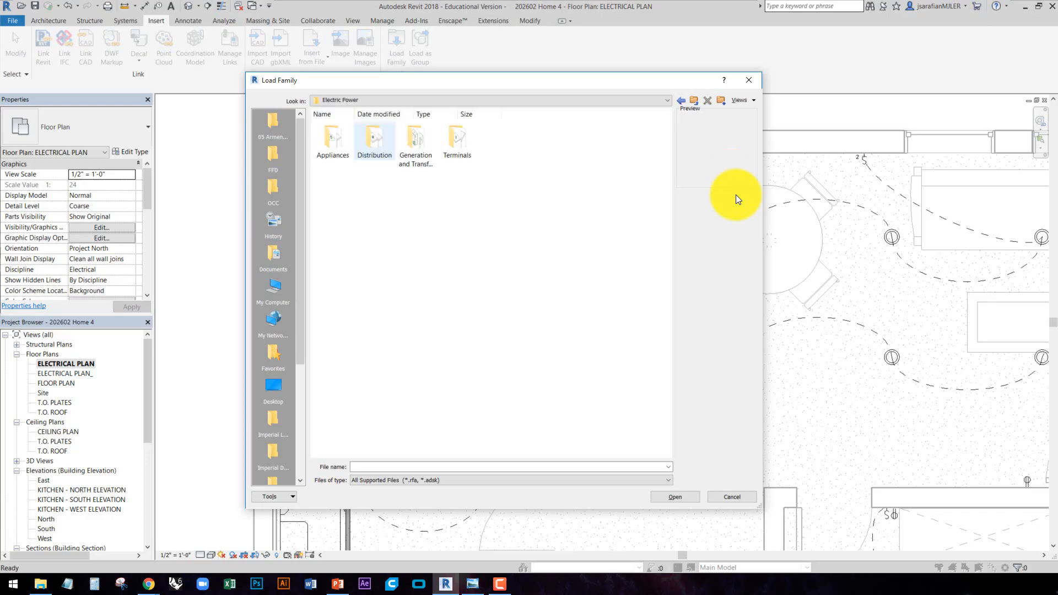
double_click(373, 147)
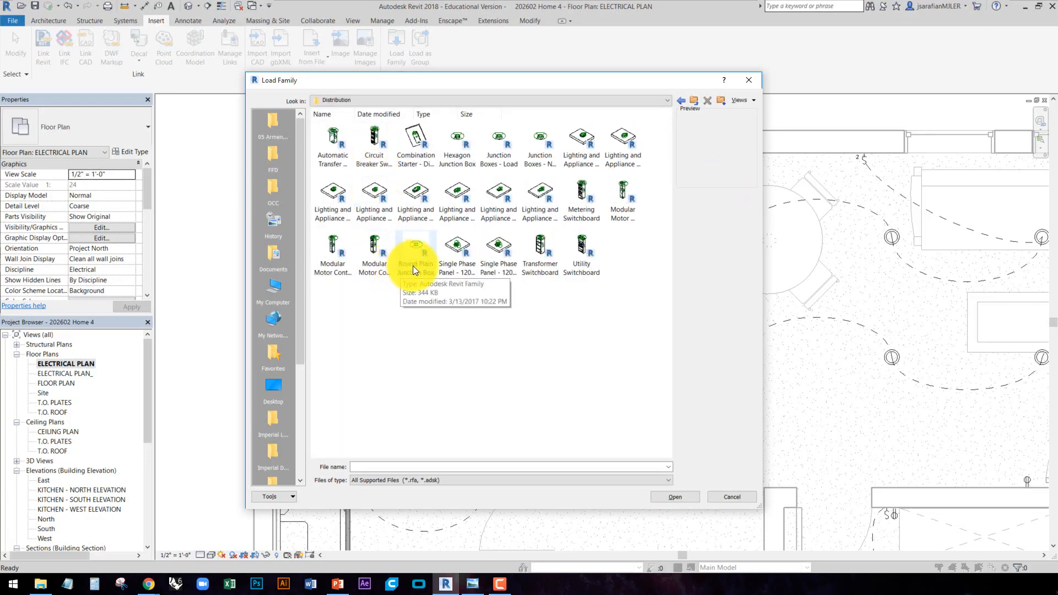
left_click(490, 251)
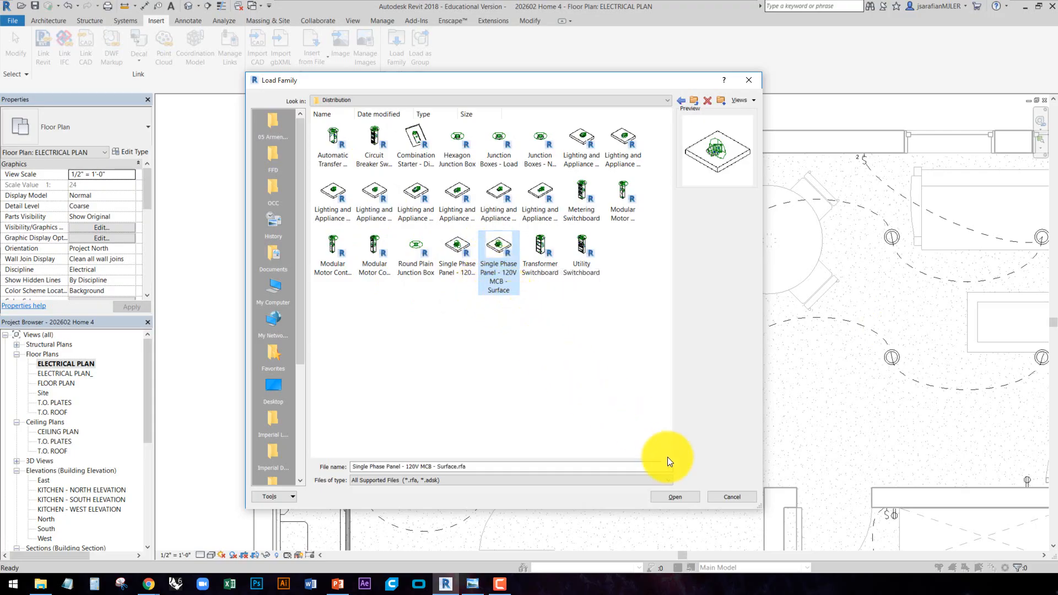
left_click(677, 495)
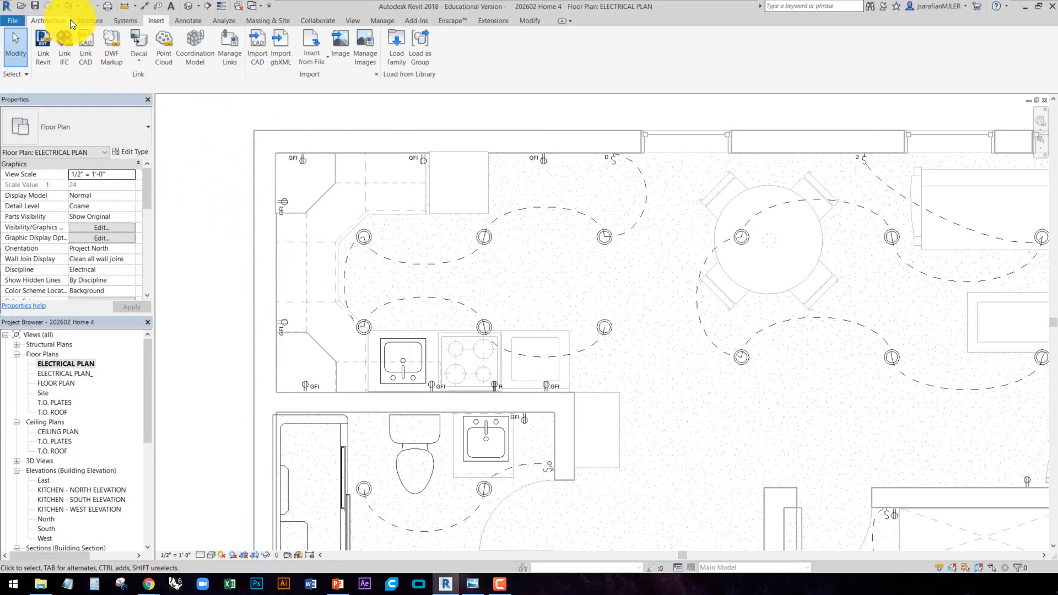
Place the 100A Single Phase Panel - 120V MCB - Surface on the exterior face of the kitchen's left wall, near the upper corner
left_click(130, 21)
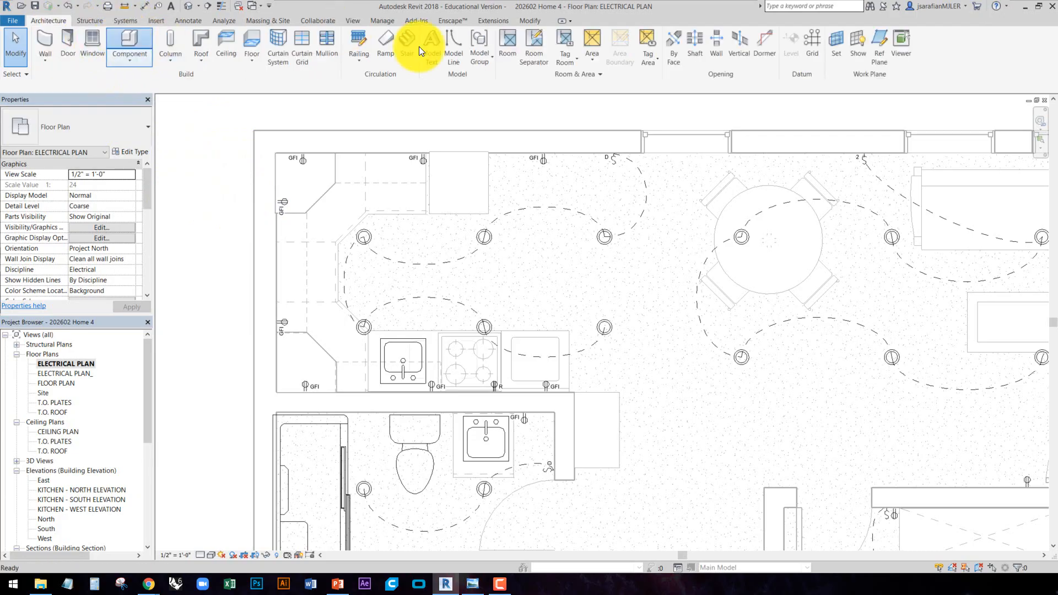
left_click(413, 47)
left_click(132, 130)
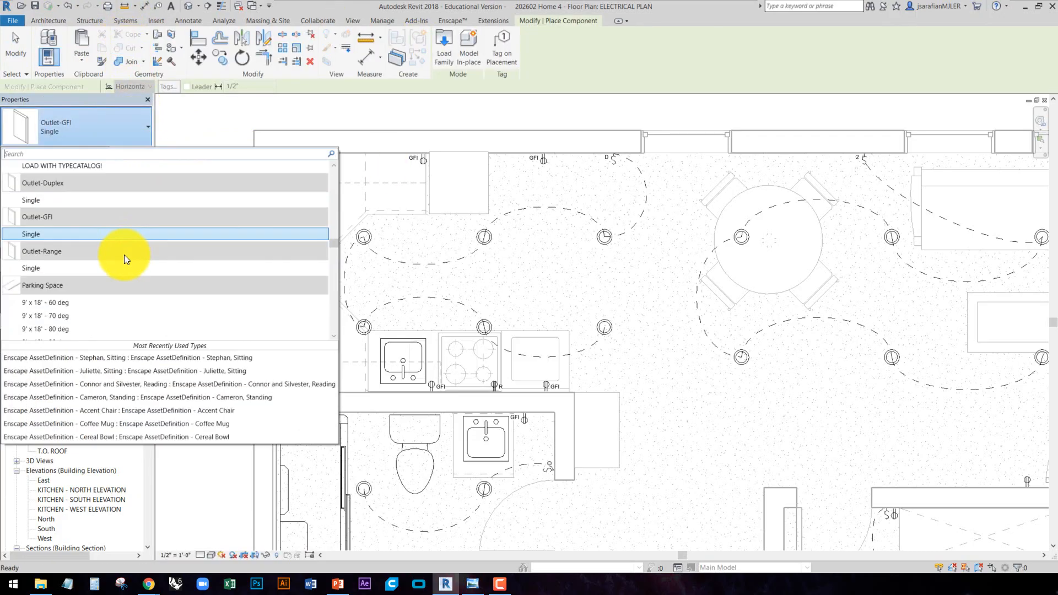
scroll(130, 281, "down", 5)
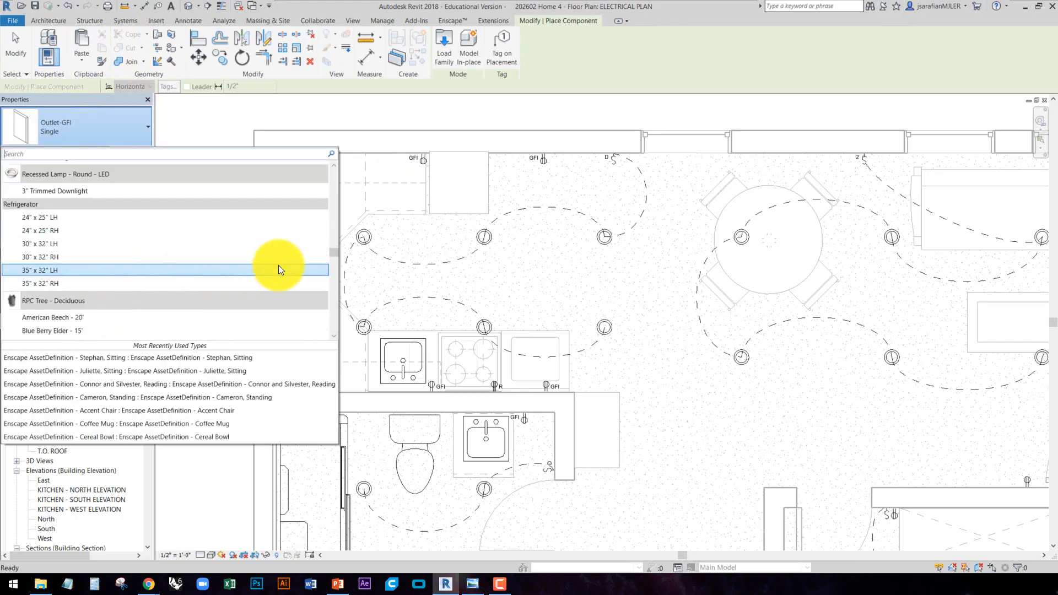
left_click_drag(335, 250, 334, 268)
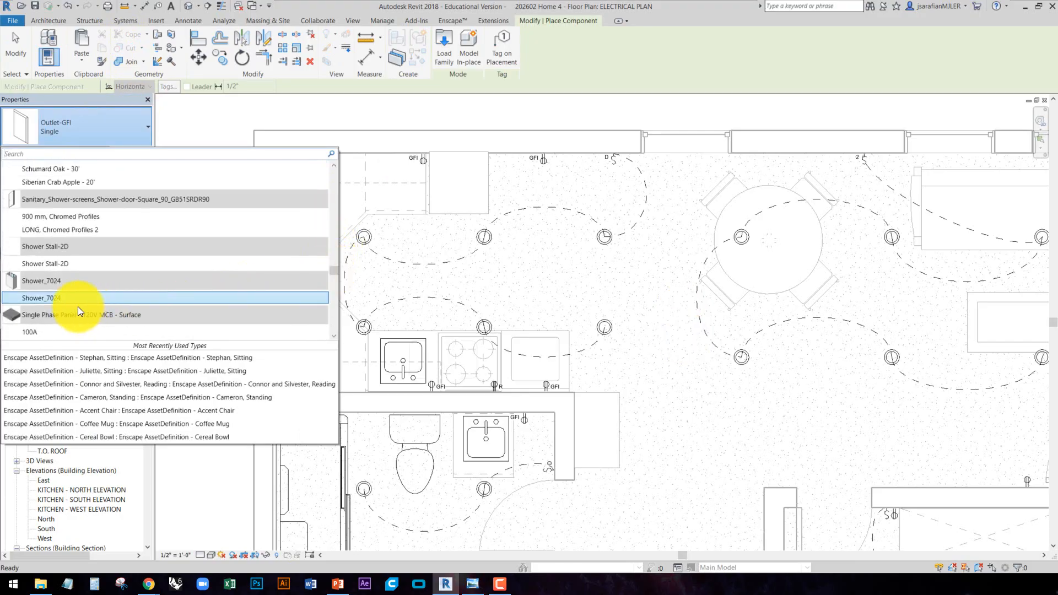
scroll(188, 297, "down", 1)
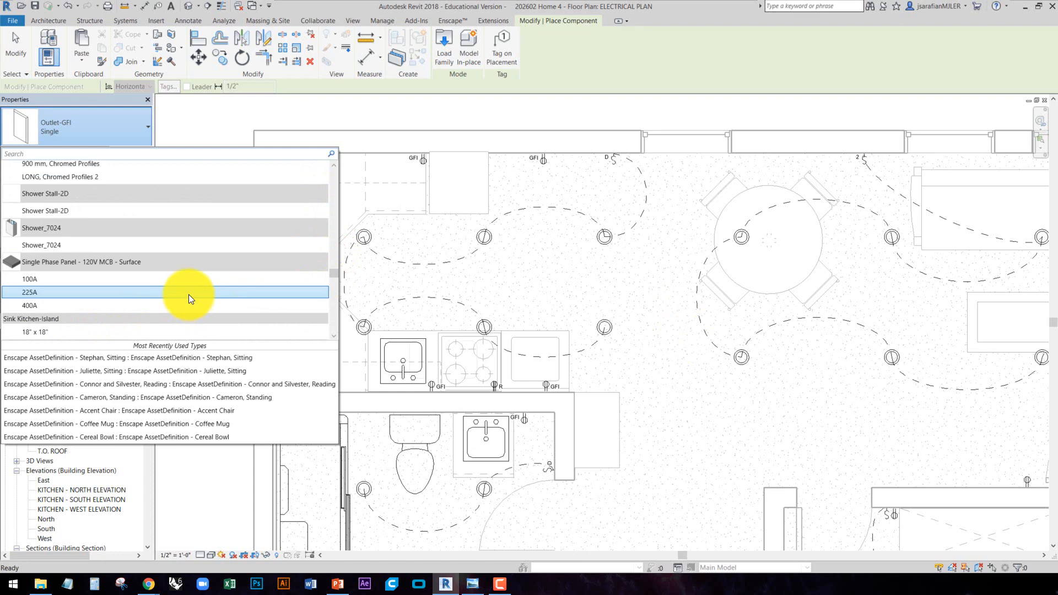
left_click(44, 279)
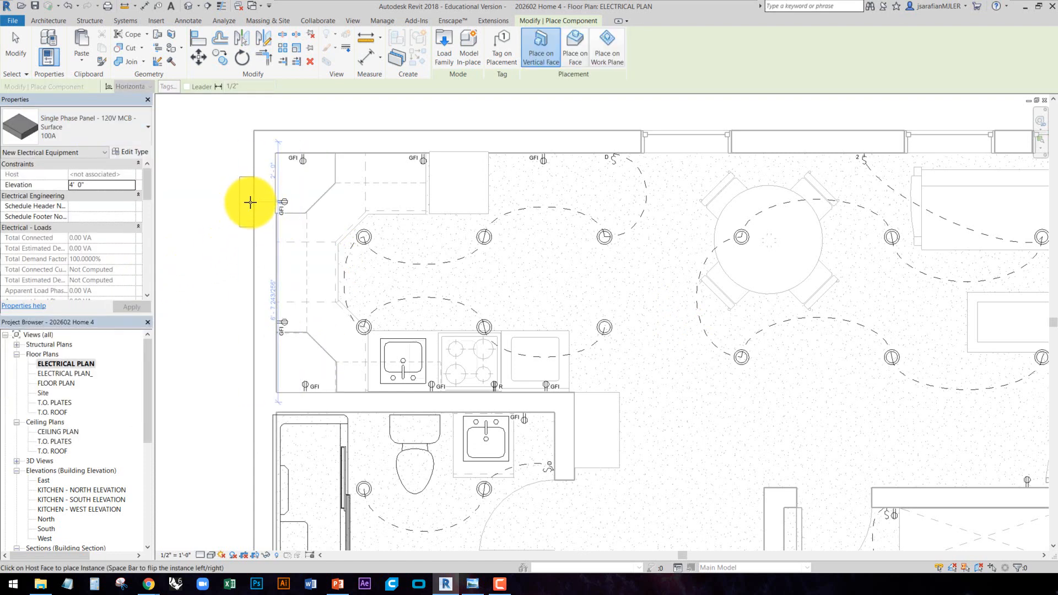
left_click(207, 200)
key("Escape")
key("Escape")
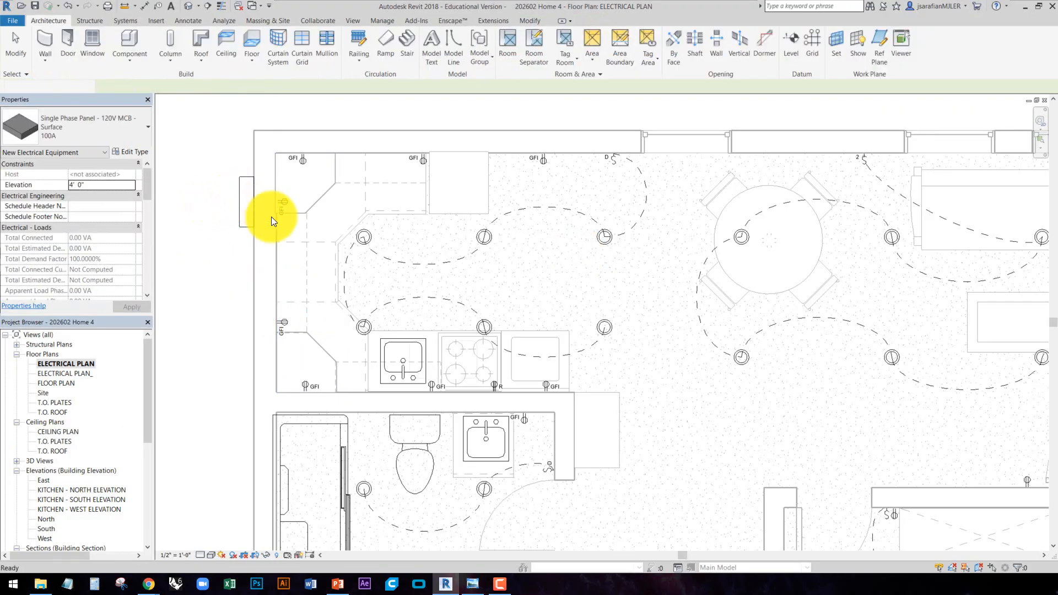
Label the exterior panel with a two-segment leader text note reading ELECTRICAL PANEL on two lines, in 3/16" SANS SERIF
scroll(217, 228, "down", 4)
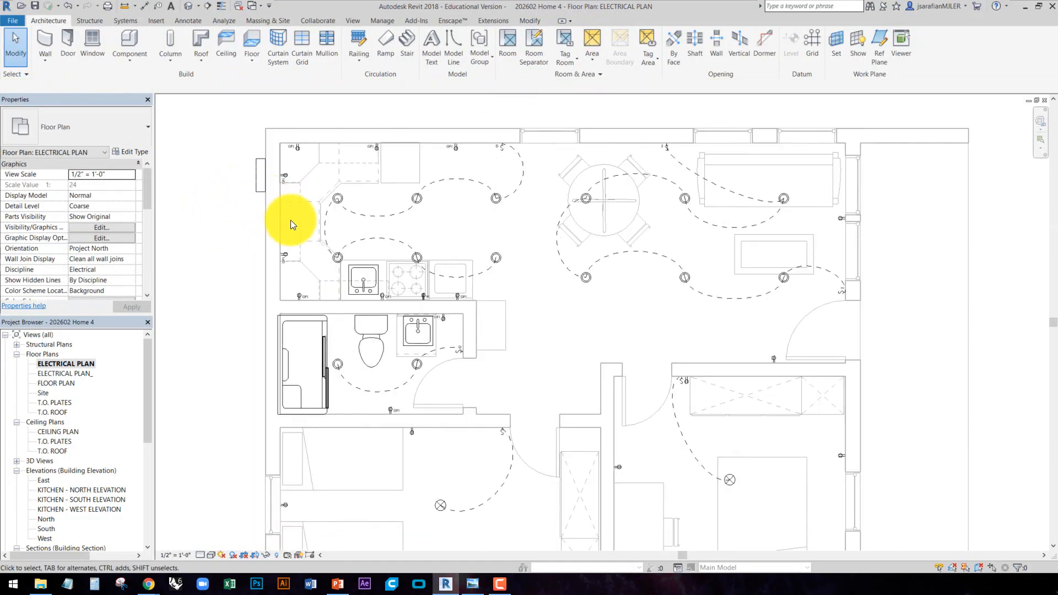
middle_click_drag(298, 223, 345, 267)
middle_click_drag(251, 182, 281, 198)
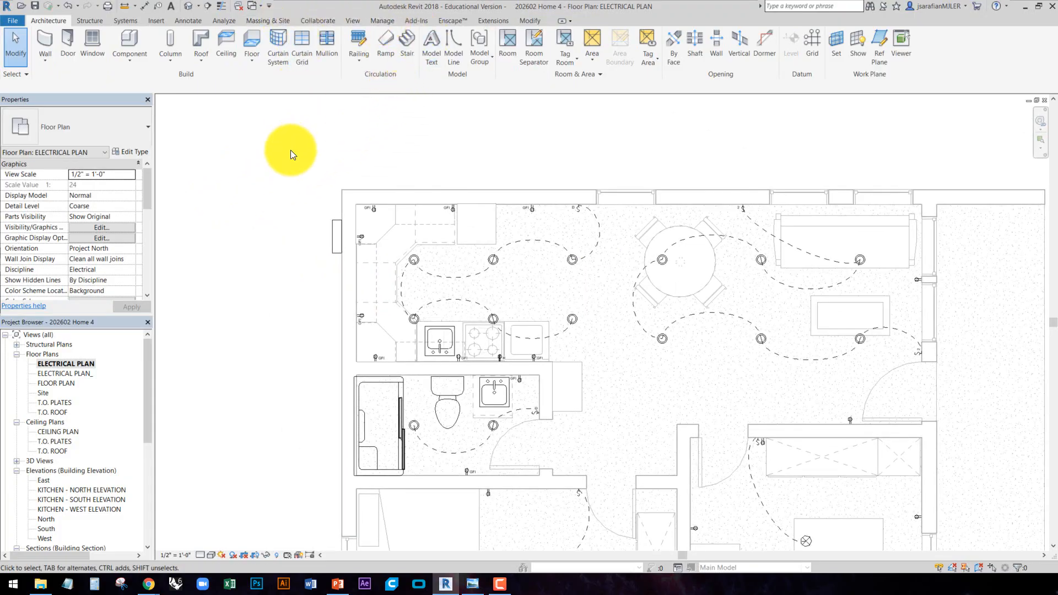
left_click(206, 22)
left_click(470, 51)
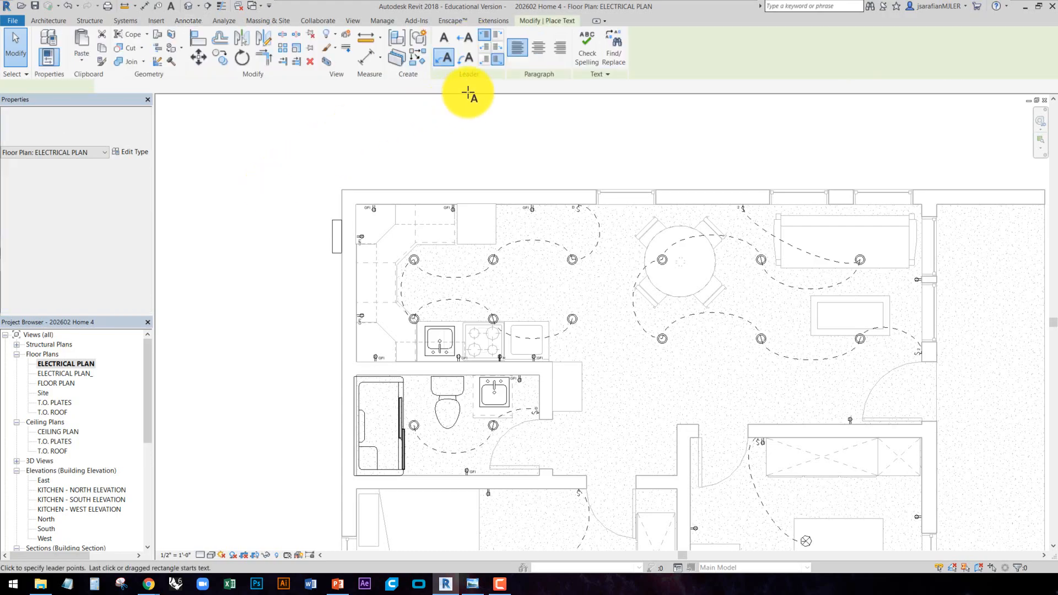
scroll(330, 229, "up", 3)
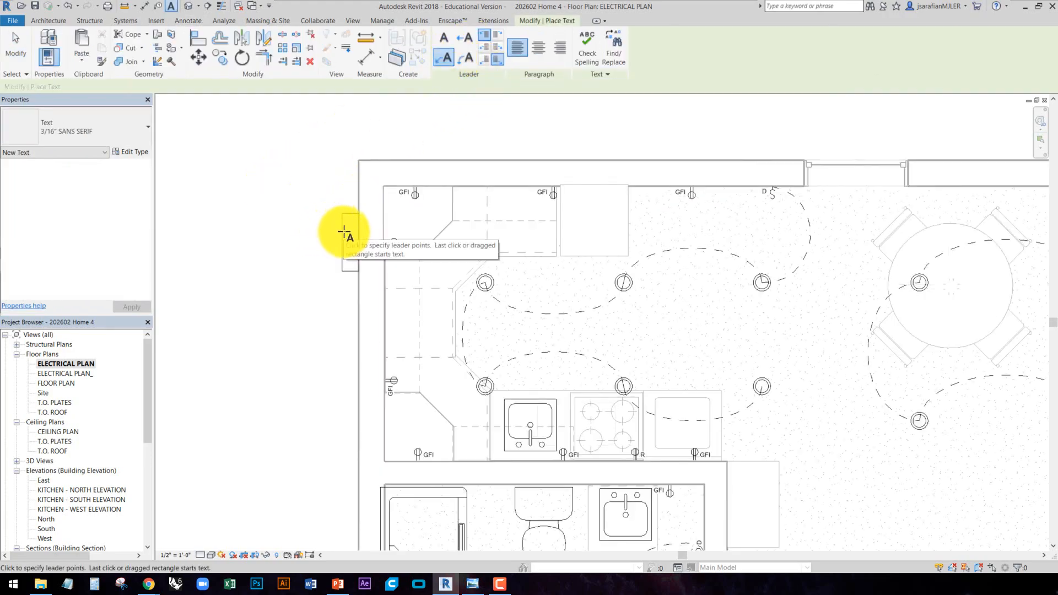
left_click(340, 231)
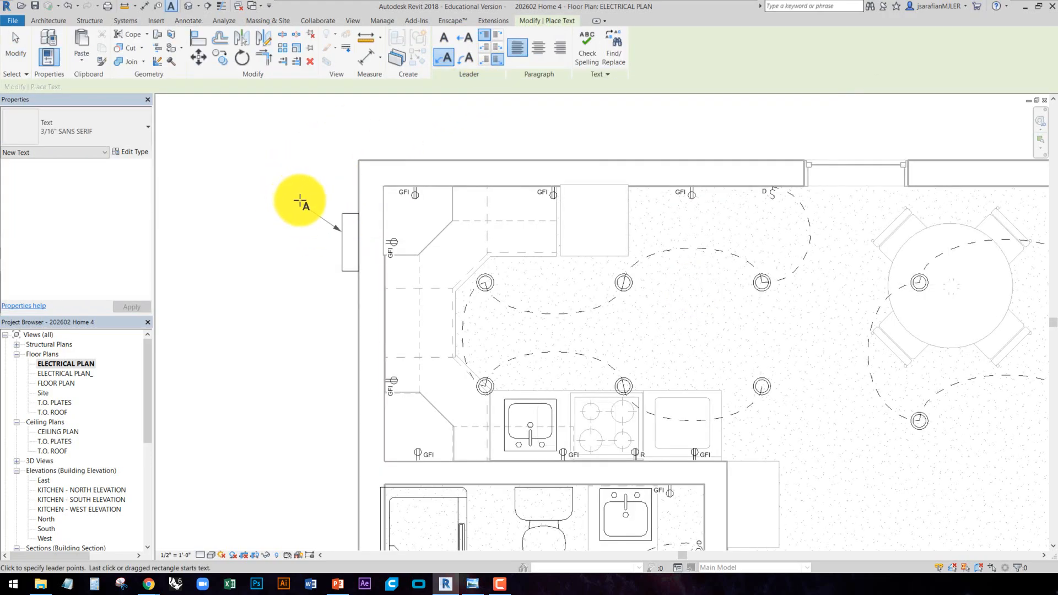
left_click(300, 199)
left_click(257, 200)
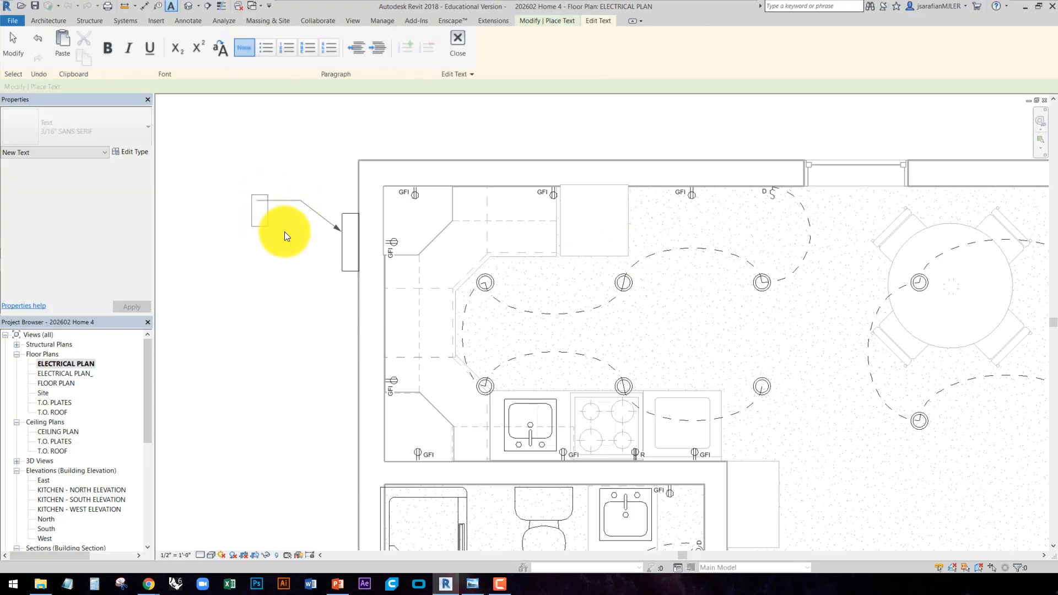
type("ELECTRICAL")
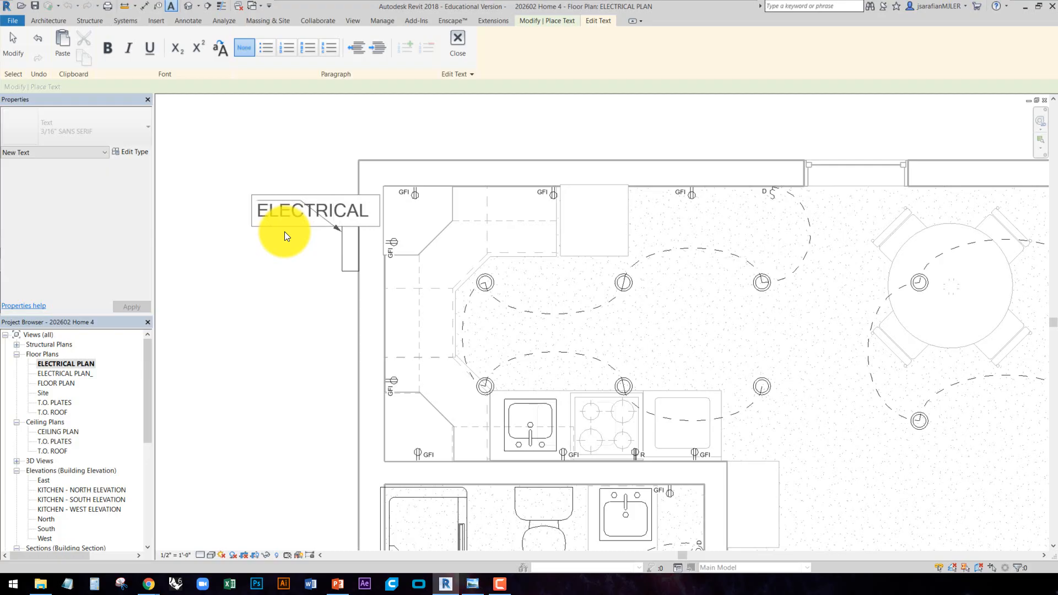
key("Return")
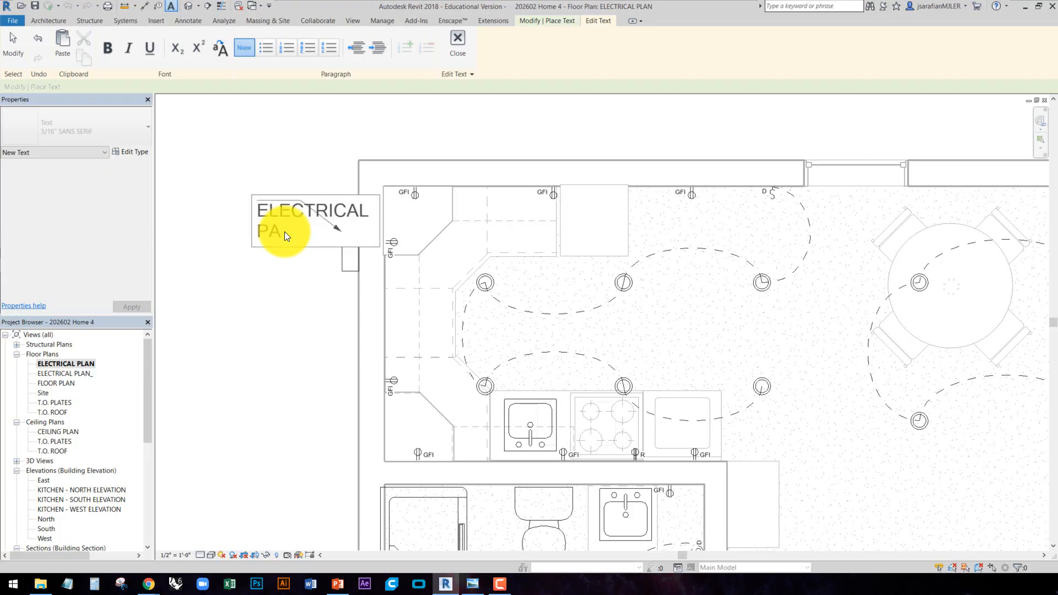
left_click(644, 184)
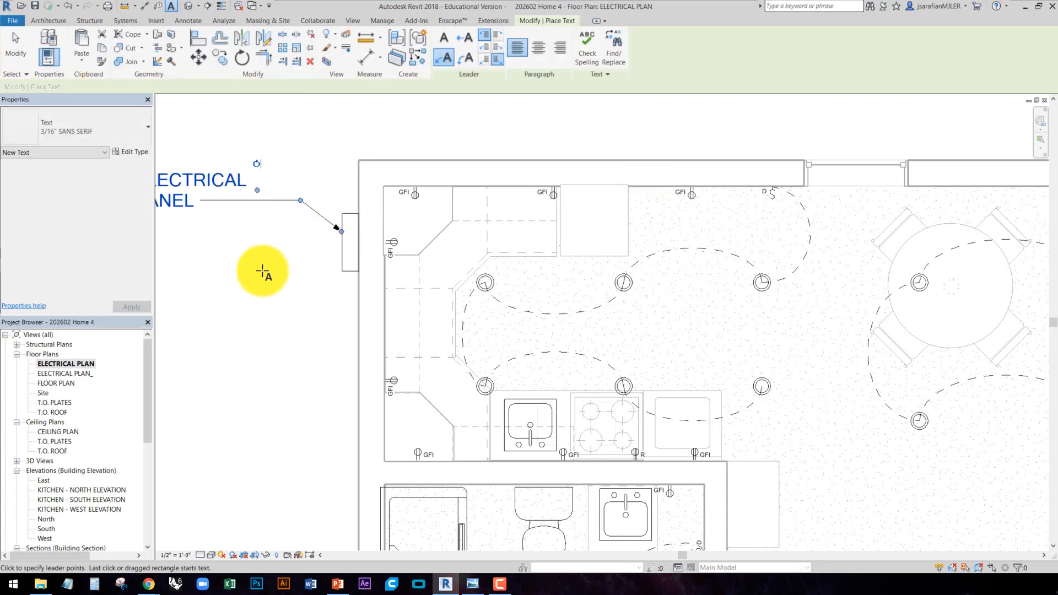
key("Escape")
mouse_move(267, 286)
middle_mouse_down()
mouse_move(314, 297)
mouse_move(322, 267)
middle_mouse_up()
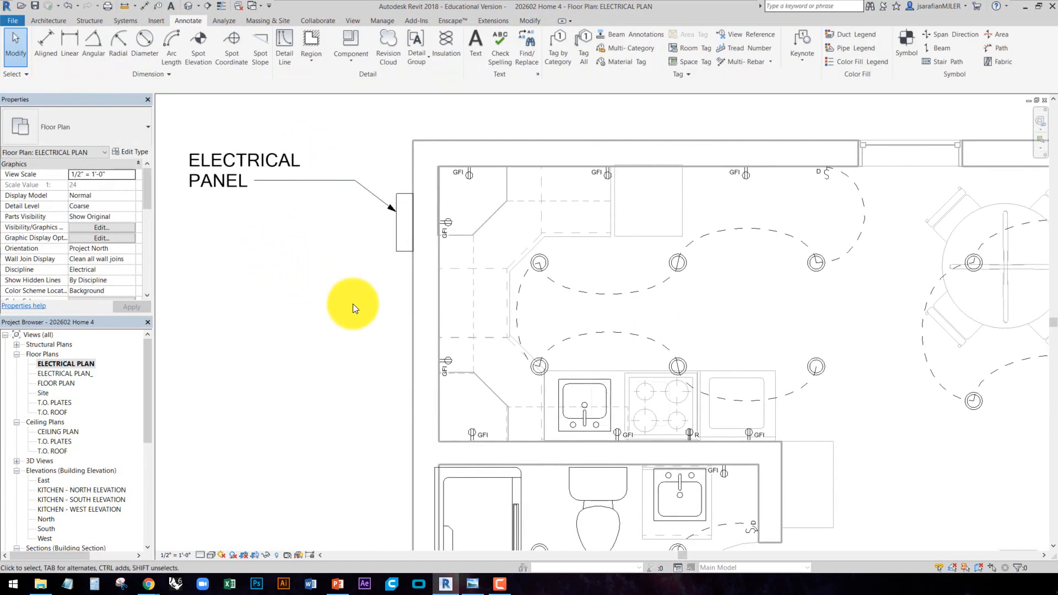
middle_click_drag(428, 369, 397, 318)
scroll(247, 273, "down", 2)
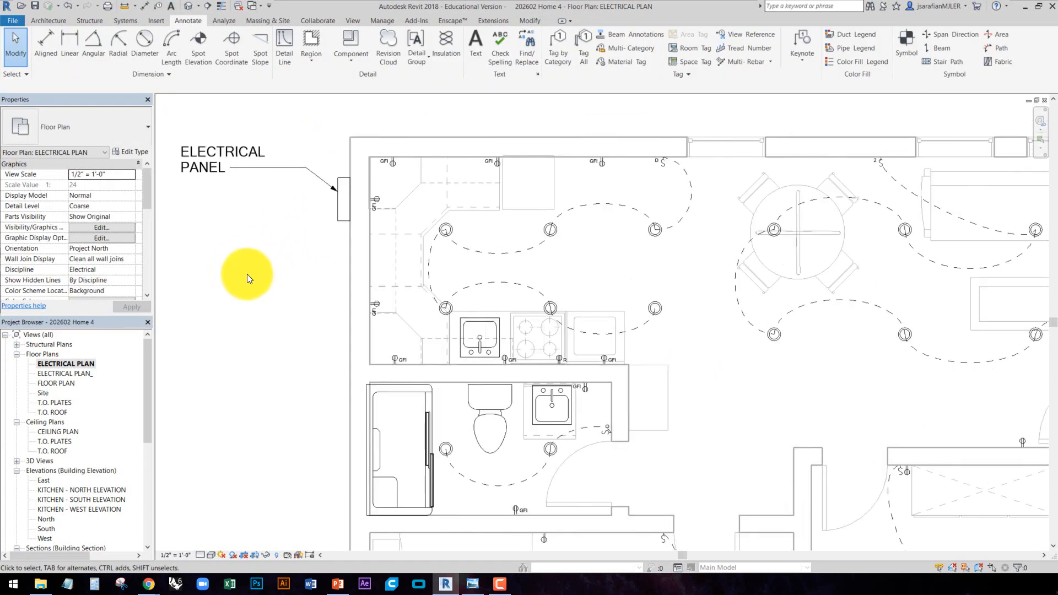
middle_click_drag(466, 320, 404, 212)
middle_click_drag(438, 299, 445, 269)
scroll(355, 309, "down", 1)
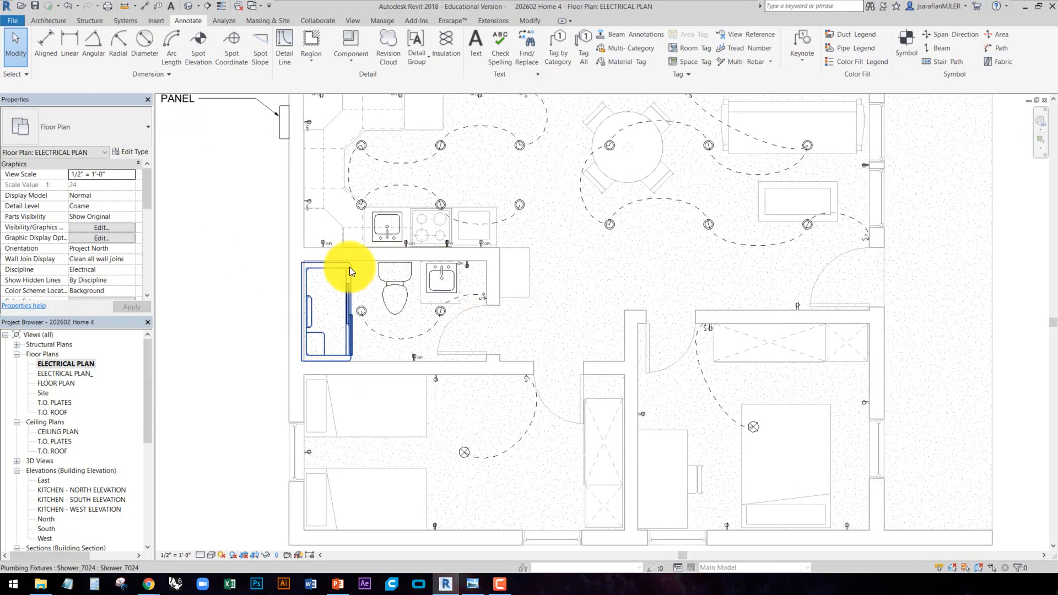